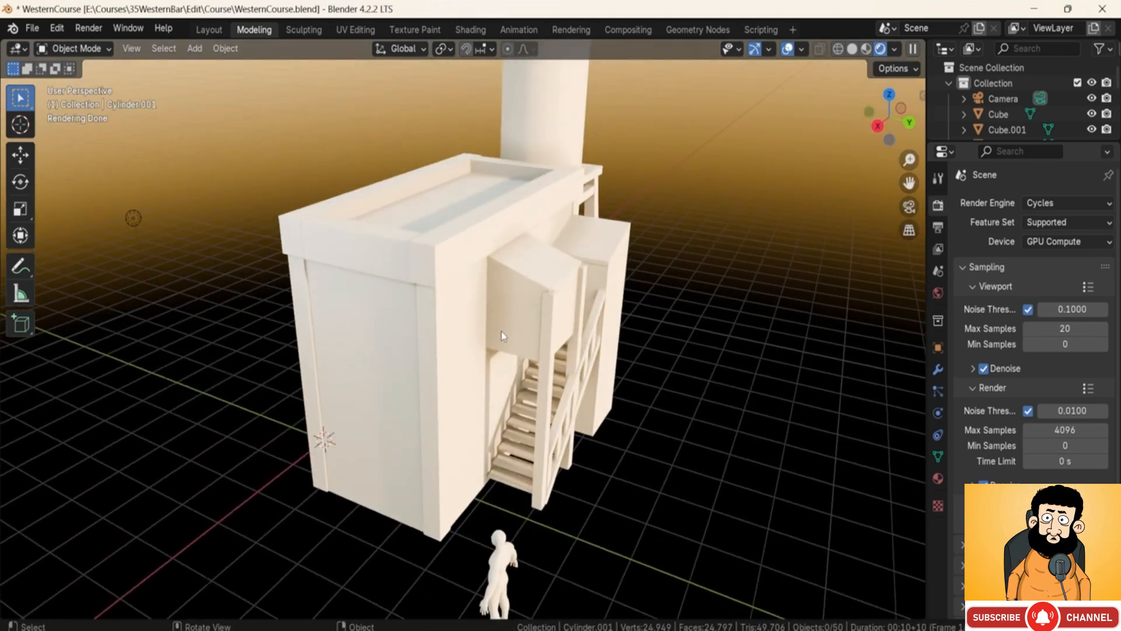
# Step: Set the Multiply node's factor to 0.640 in the GreyboxMat material, and return to the Modeling workspace in Object Mode
pyautogui.click(473, 30)
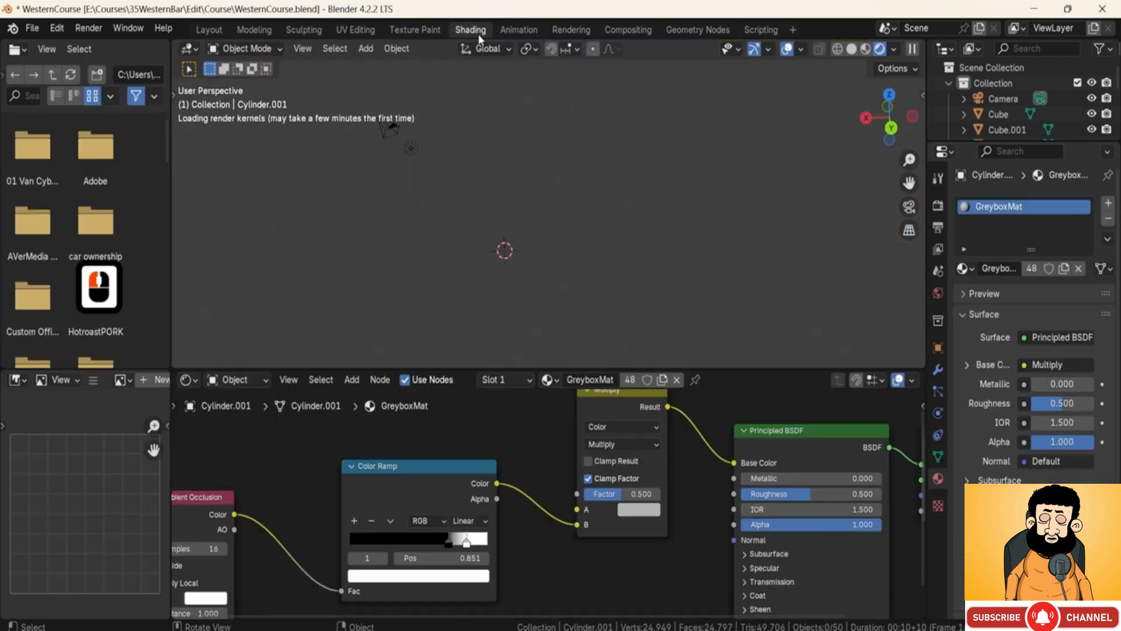
pyautogui.scroll(2, 565, 264)
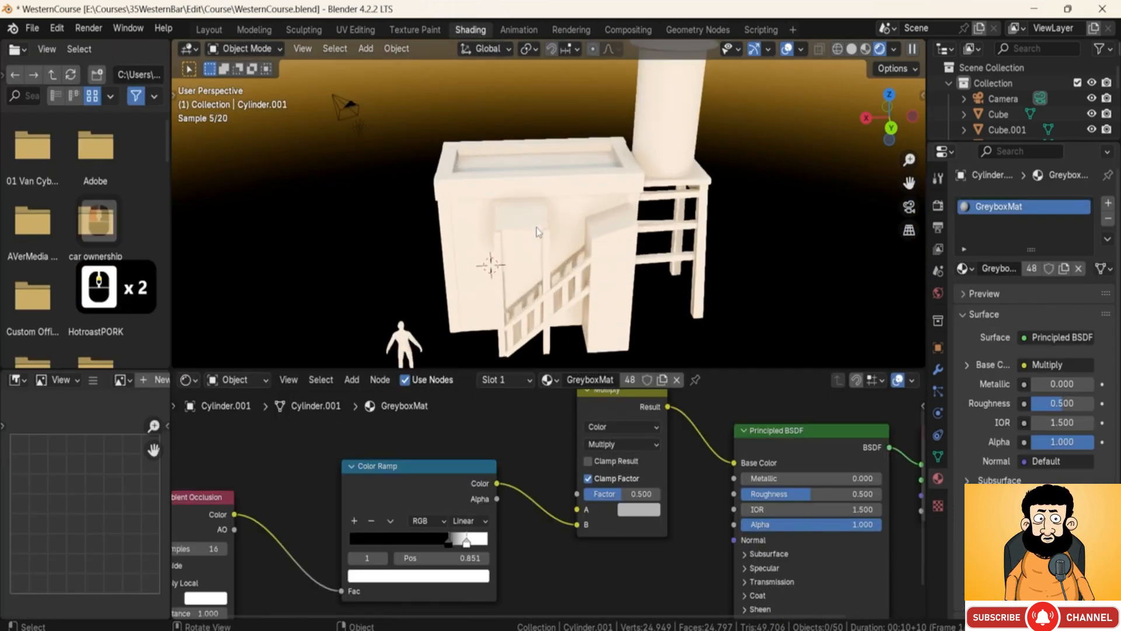
pyautogui.moveTo(623, 500)
pyautogui.mouseDown()
pyautogui.moveTo(660, 500)
pyautogui.moveTo(633, 500)
pyautogui.mouseUp()
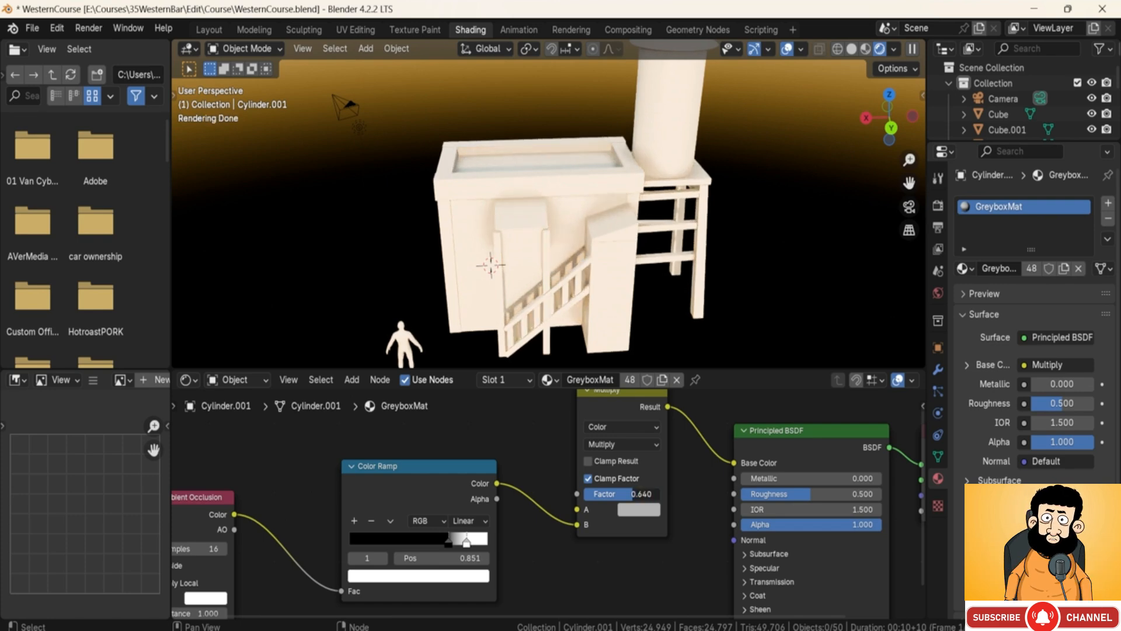
pyautogui.scroll(2, 575, 204)
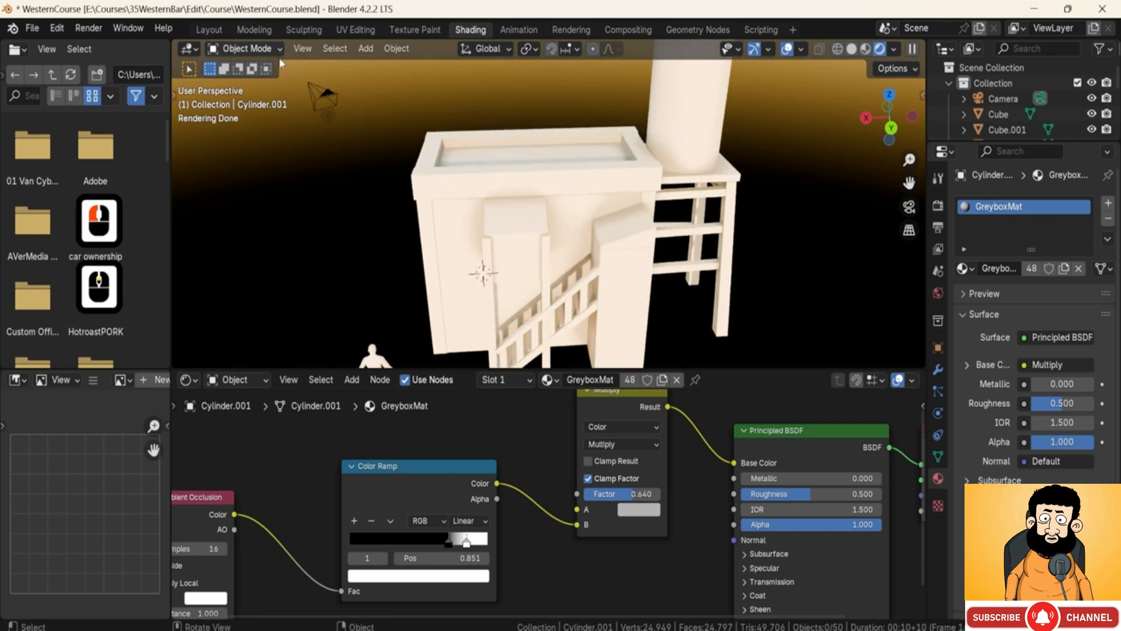
pyautogui.moveTo(490, 221)
pyautogui.mouseDown(button='middle')
pyautogui.moveTo(528, 213)
pyautogui.moveTo(510, 216)
pyautogui.mouseUp(button='middle')
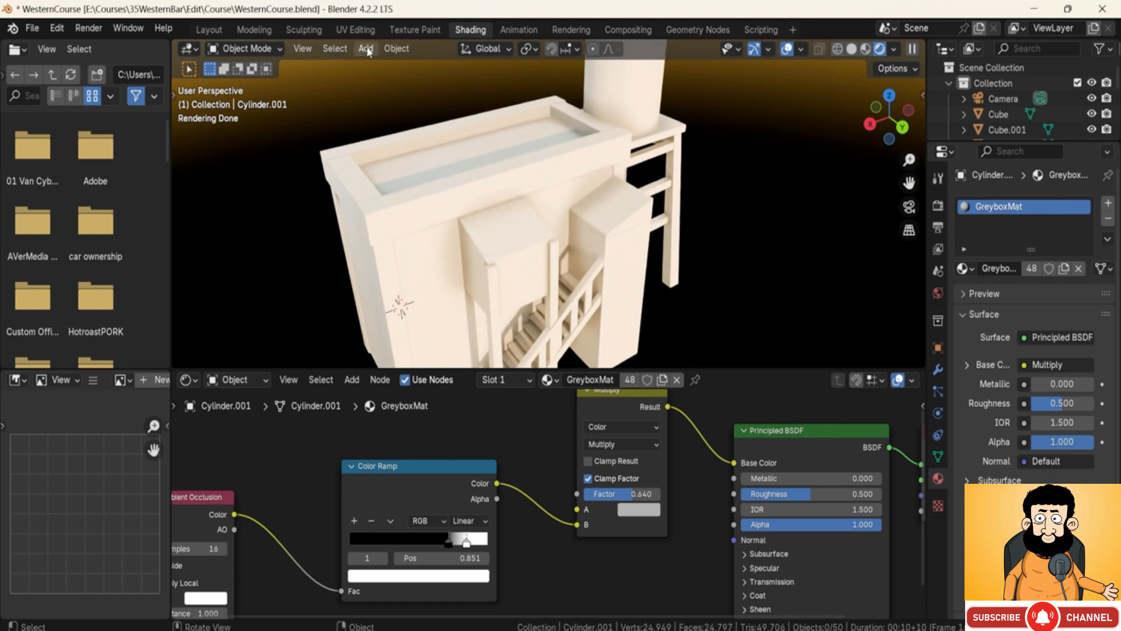
pyautogui.click(266, 31)
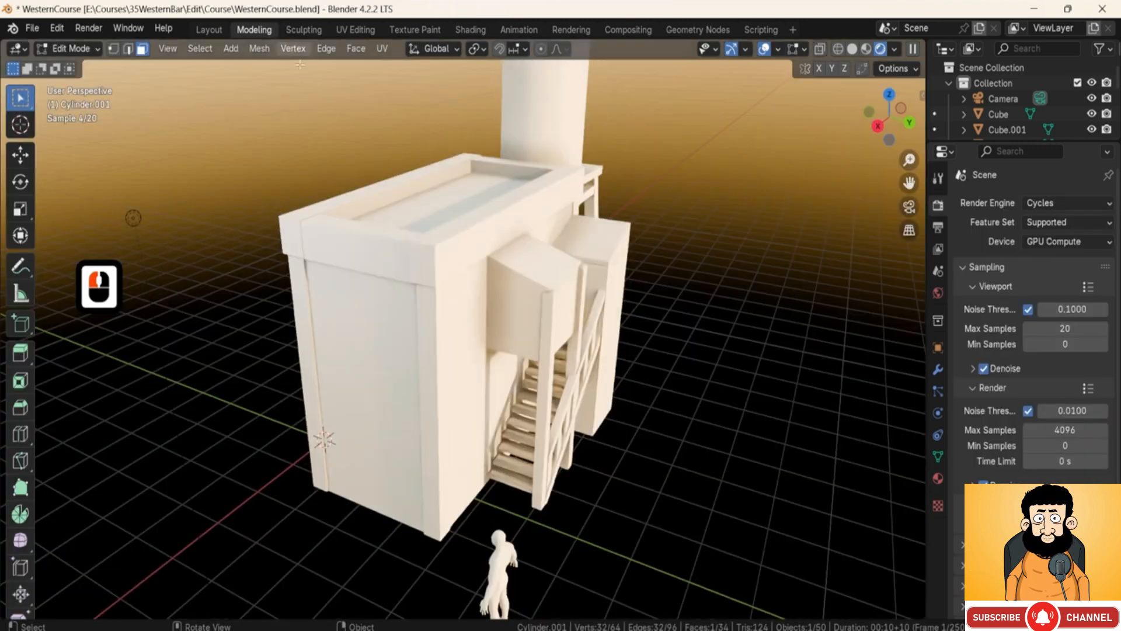
pyautogui.press('Tab')
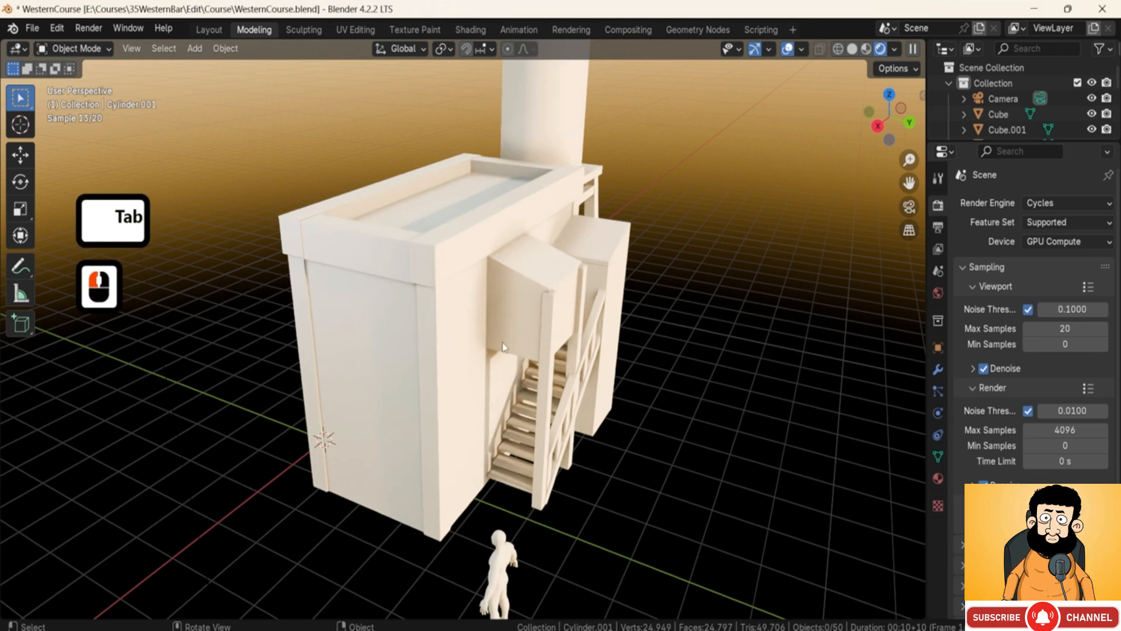
# Step: Scale the small sloped roof over the raised box beside the stairs by about 1.186 along Y
pyautogui.moveTo(447, 309); pyautogui.dragTo(582, 399, button='middle')
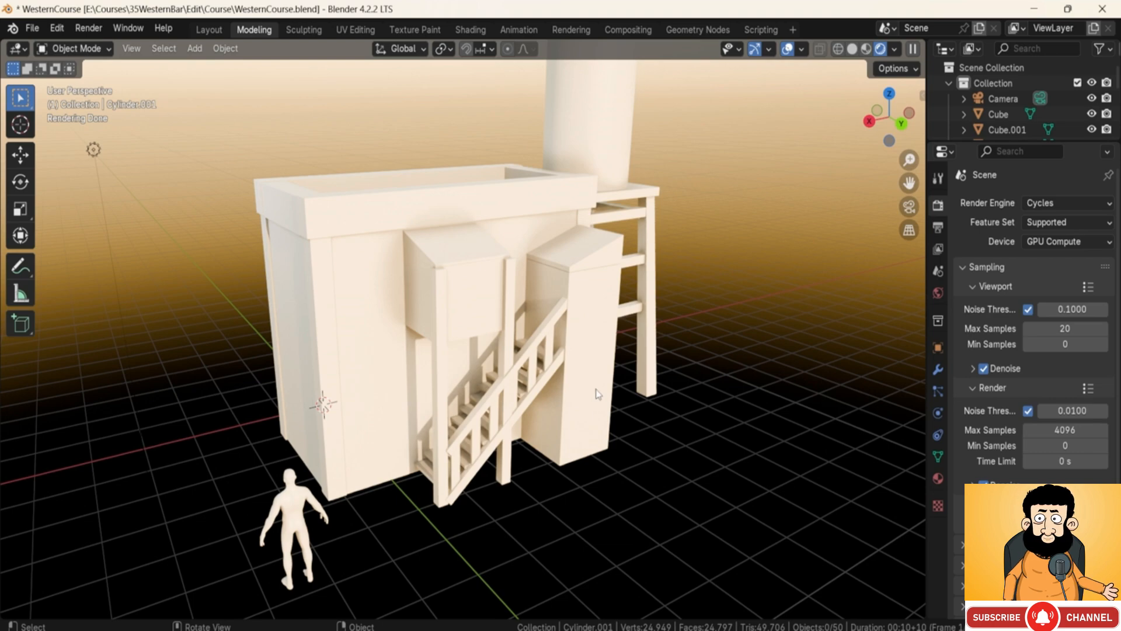
pyautogui.click(461, 289)
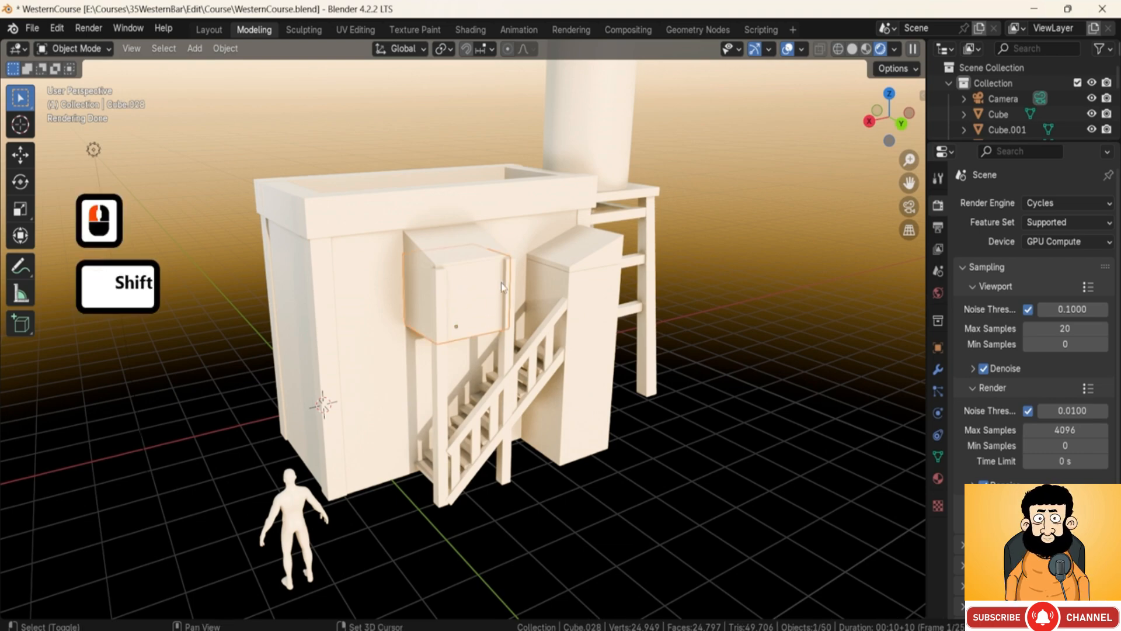
pyautogui.keyDown('shift'); pyautogui.moveTo(449, 337); pyautogui.dragTo(584, 257, button='middle'); pyautogui.keyUp('shift')
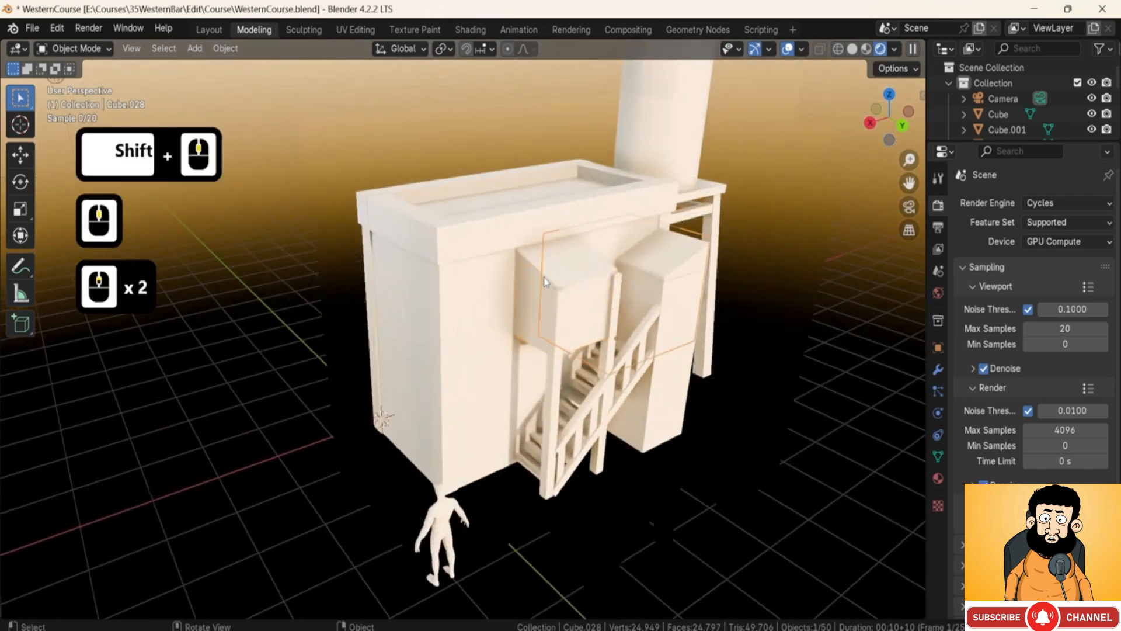
pyautogui.scroll(3, 584, 256)
pyautogui.click(661, 242)
pyautogui.click(657, 244)
pyautogui.moveTo(657, 244); pyautogui.dragTo(670, 268, button='middle')
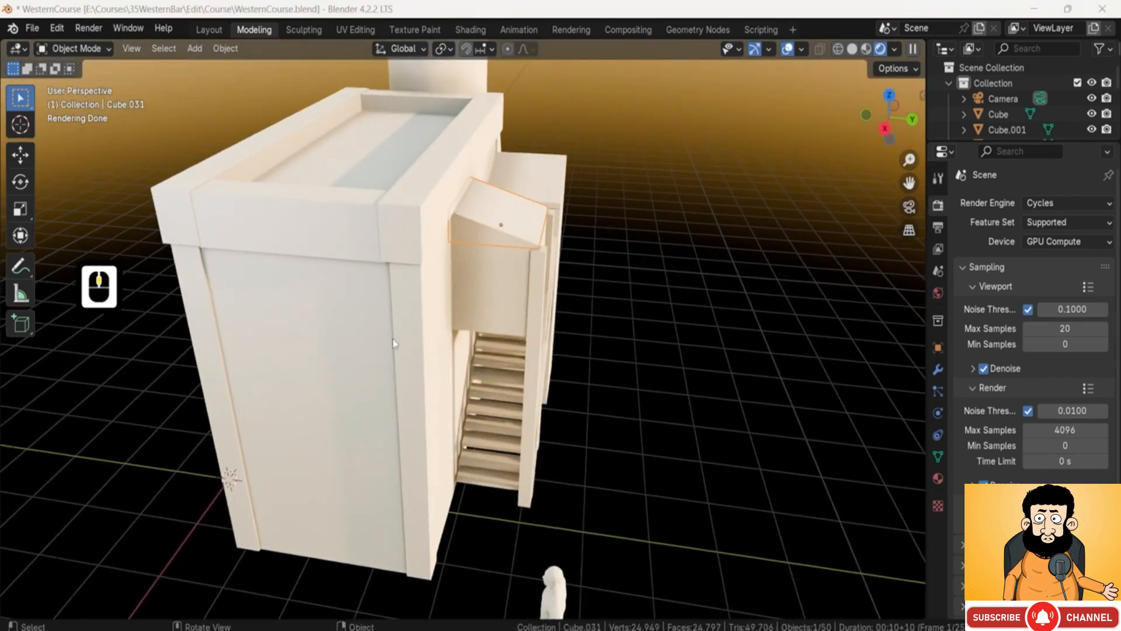
pyautogui.moveTo(508, 234); pyautogui.dragTo(591, 247, button='middle')
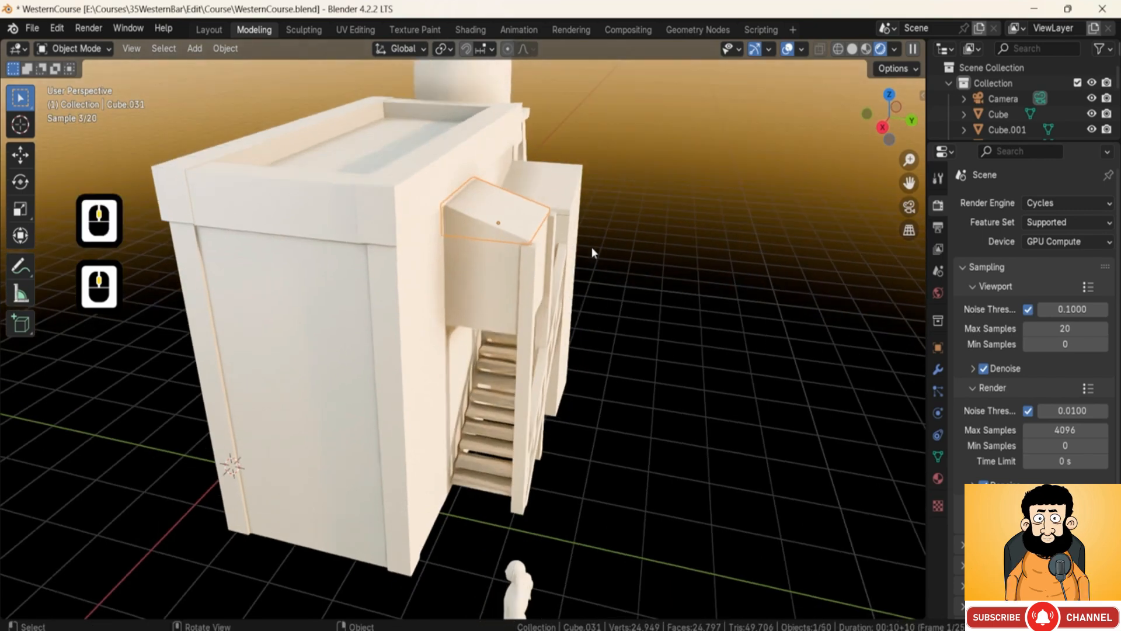
pyautogui.press('s')
pyautogui.press('y')
pyautogui.click(610, 251)
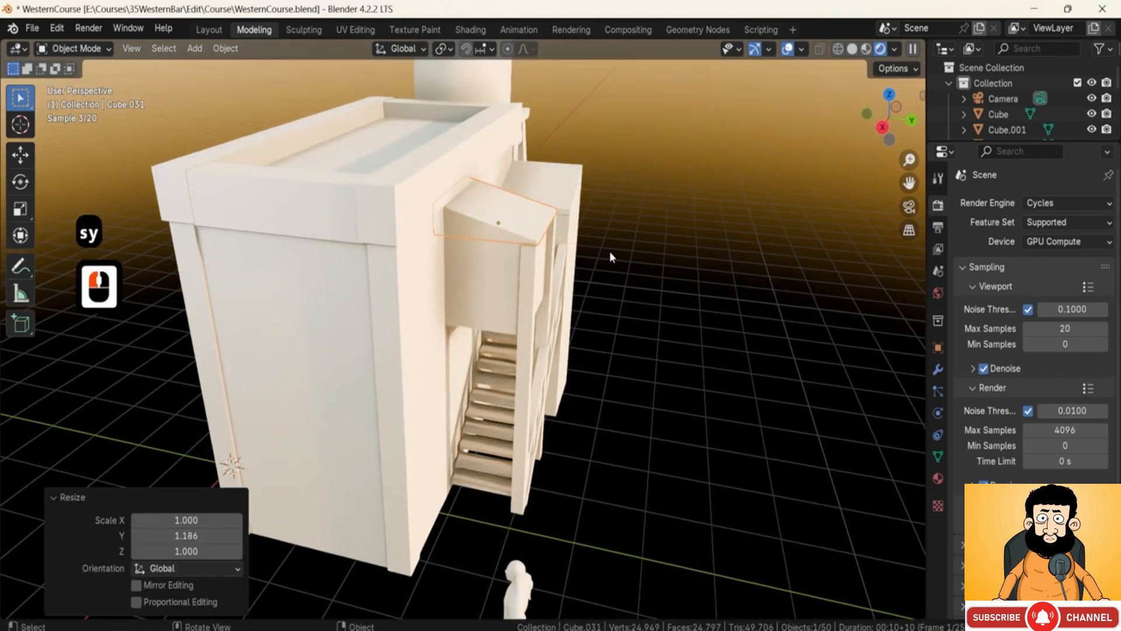
# Step: Nudge the small sloped roof slightly outward along Y, away from the building wall
pyautogui.press('g')
pyautogui.press('y')
pyautogui.click(616, 256)
pyautogui.moveTo(616, 256); pyautogui.dragTo(481, 250, button='middle')
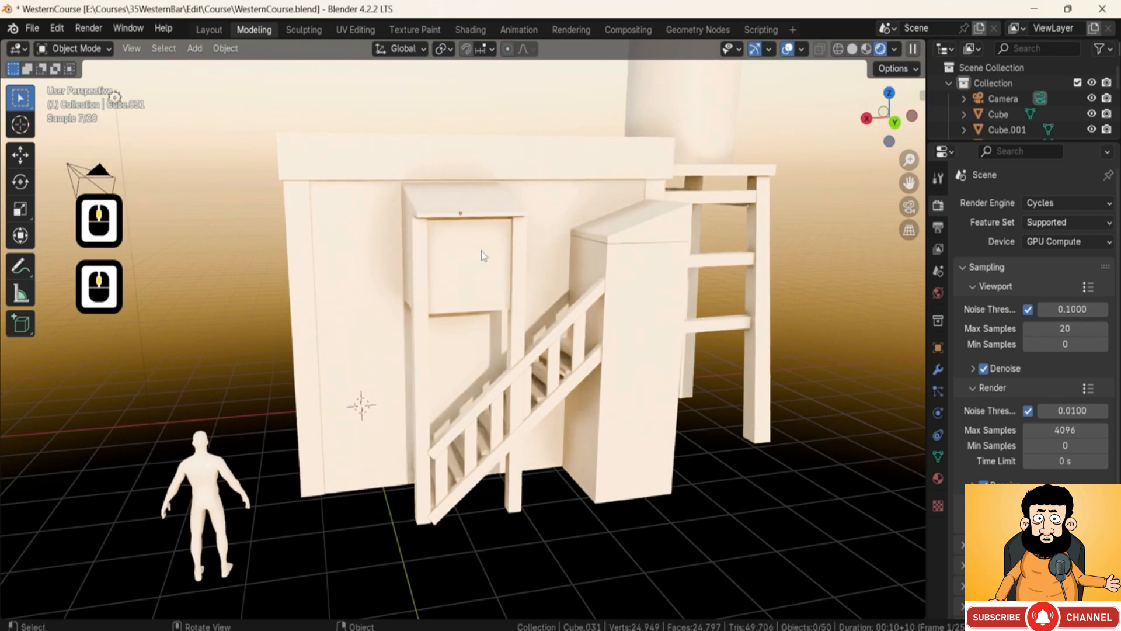
pyautogui.click(517, 203)
pyautogui.press('s')
pyautogui.press('x')
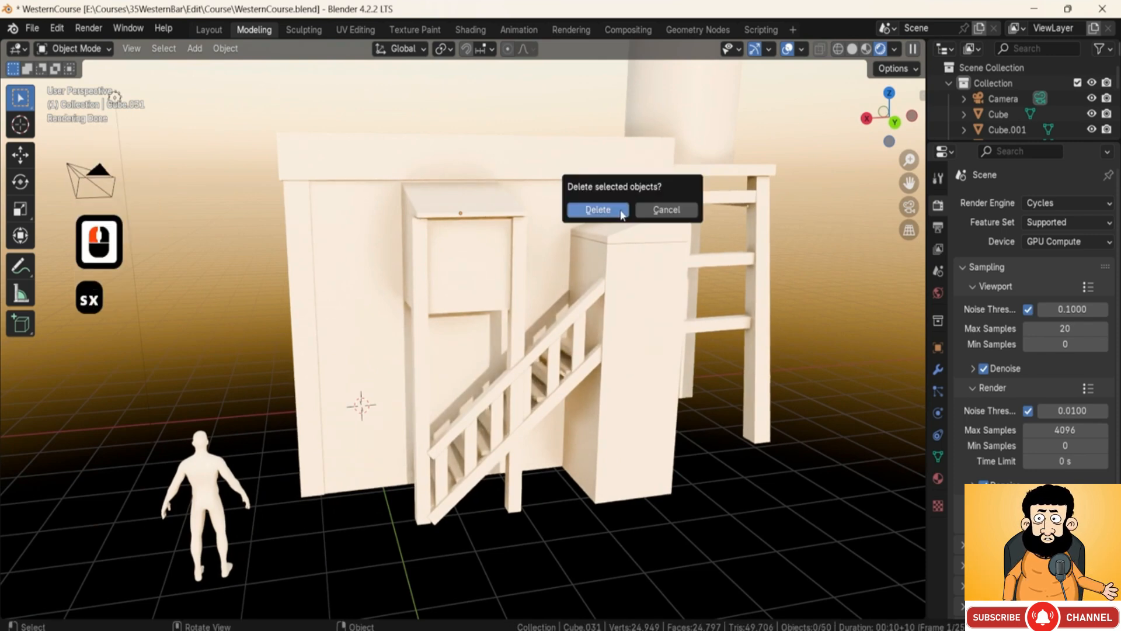
# Step: Widen the small sloped roof over the raised box by about 1.17 along X, and deselect it
pyautogui.click(467, 191)
pyautogui.press('s')
pyautogui.press('x')
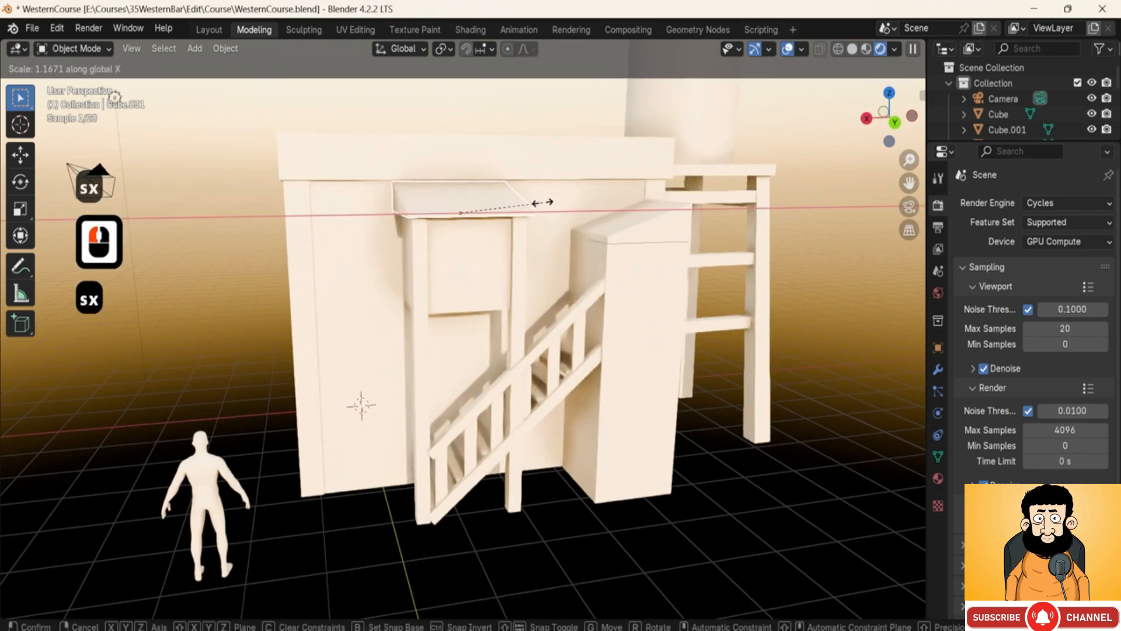
pyautogui.click(540, 201)
pyautogui.moveTo(463, 316); pyautogui.dragTo(607, 307, button='middle')
pyautogui.click(689, 315)
pyautogui.moveTo(689, 316); pyautogui.dragTo(485, 350, button='middle')
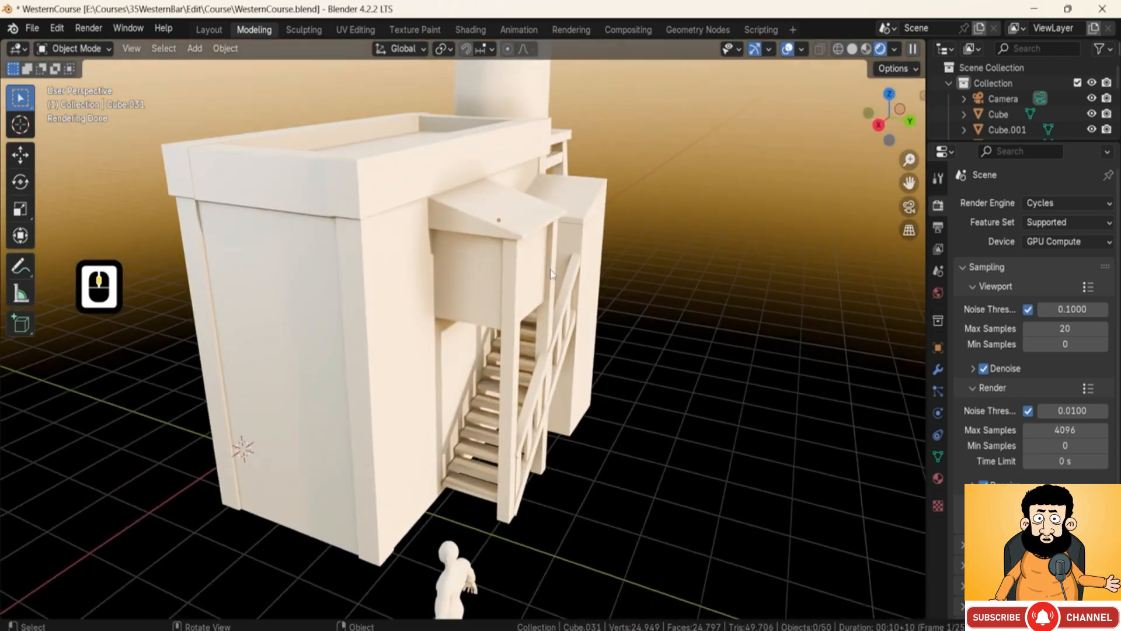
pyautogui.moveTo(551, 273); pyautogui.dragTo(502, 285, button='middle')
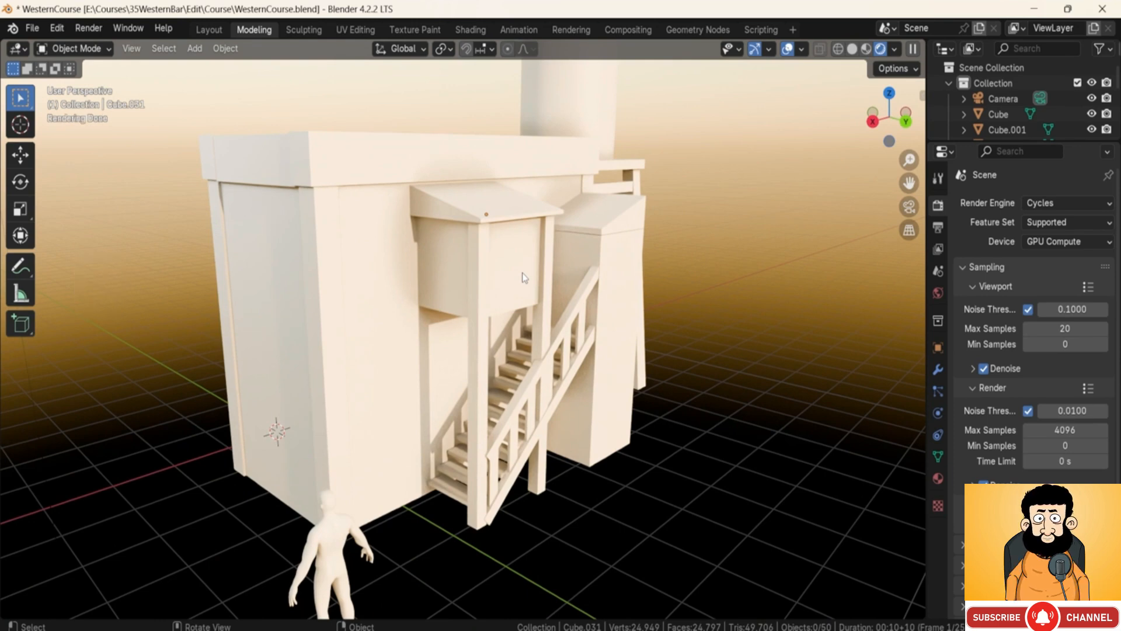
pyautogui.keyDown('shift'); pyautogui.moveTo(524, 278); pyautogui.dragTo(466, 299, button='middle'); pyautogui.keyUp('shift')
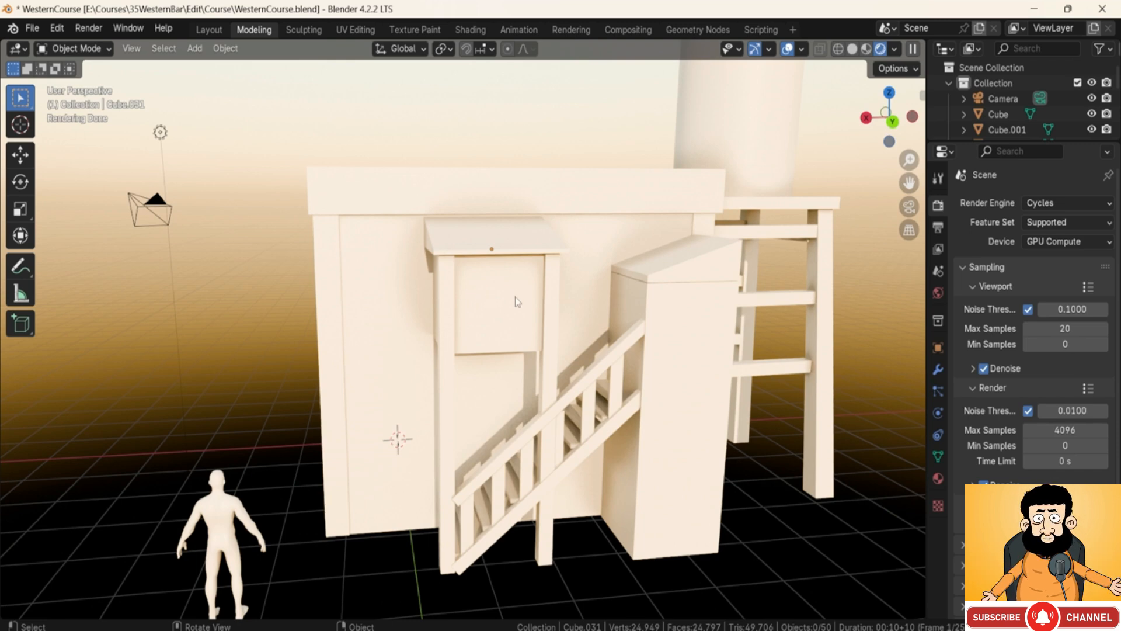
pyautogui.moveTo(527, 313); pyautogui.dragTo(538, 281, button='middle')
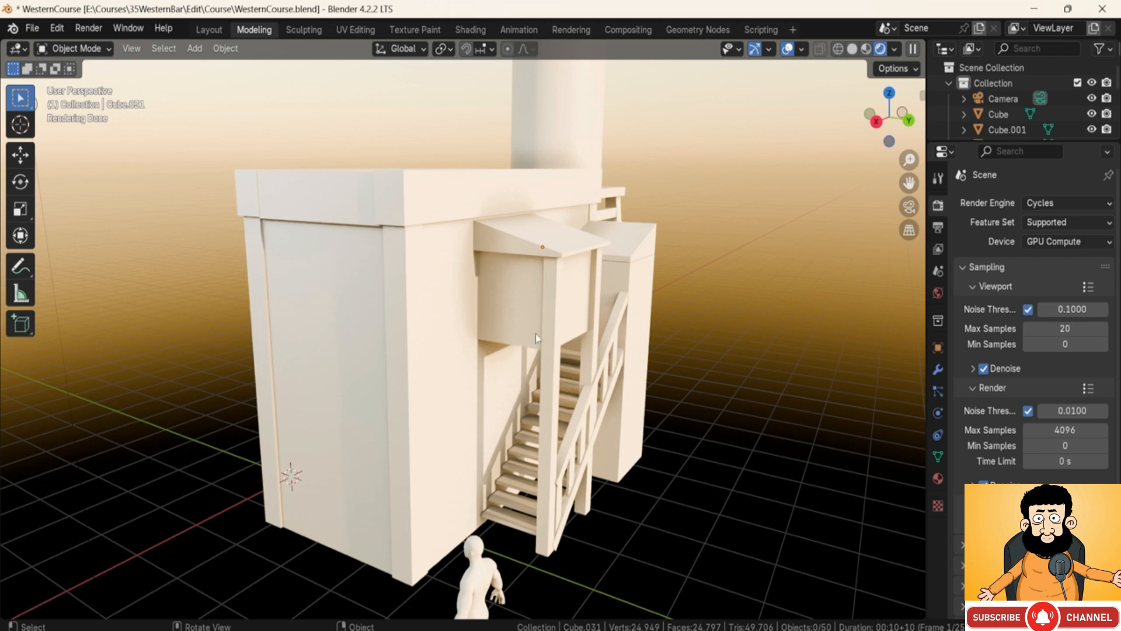
pyautogui.moveTo(535, 334); pyautogui.dragTo(397, 402, button='middle')
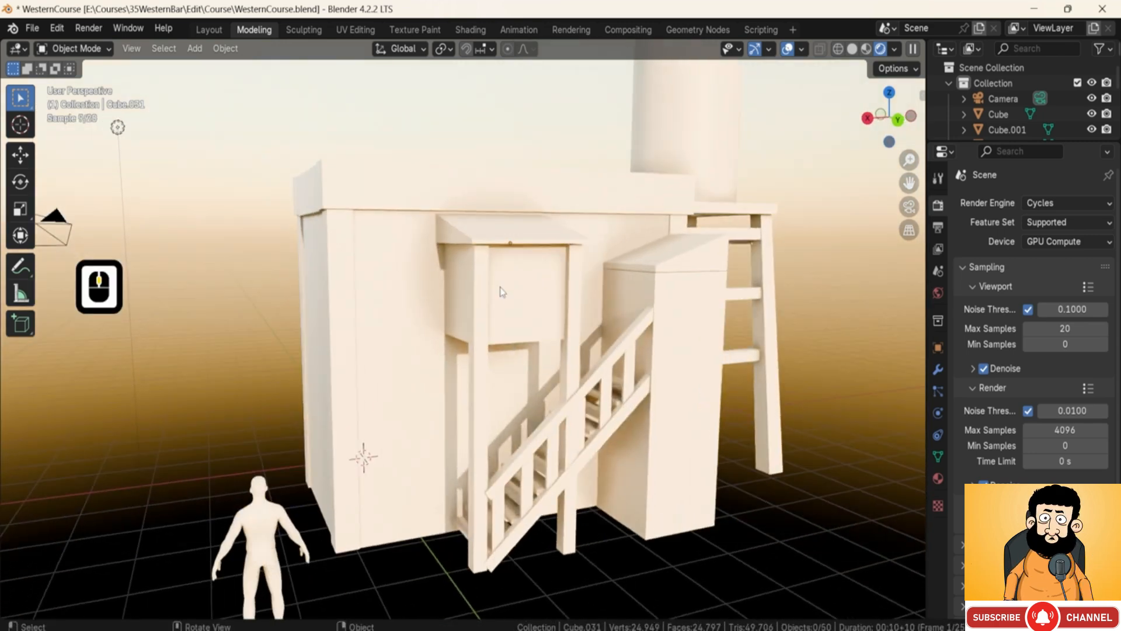
# Step: Move the human figure in back view beside the raised box, about 2.5 m across and 2.3 m up, to compare their heights
pyautogui.click(250, 518)
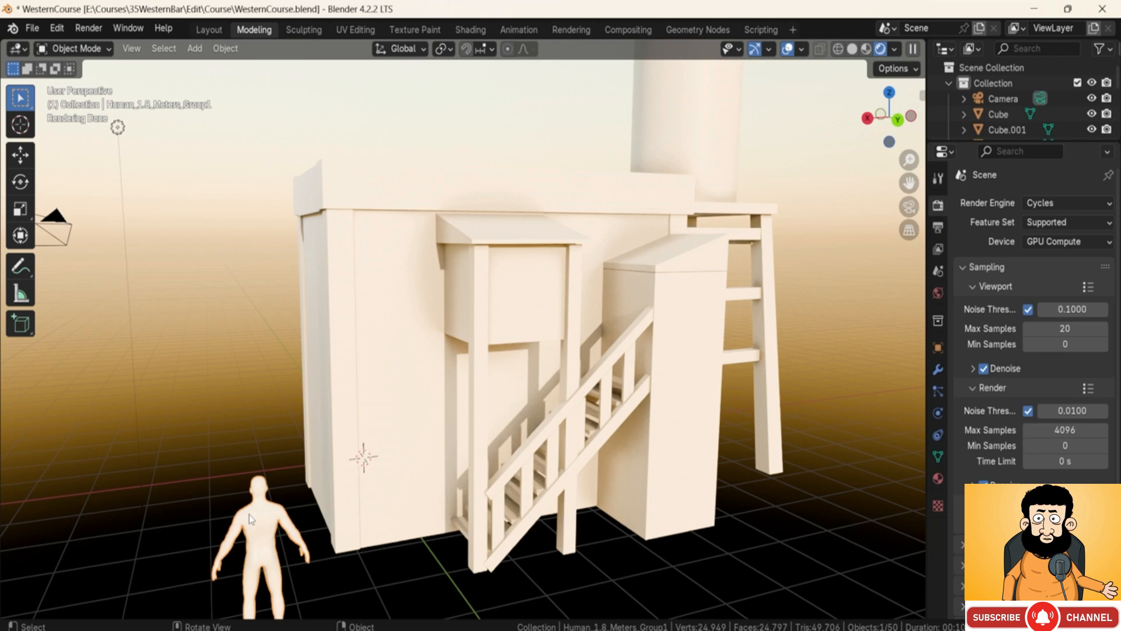
pyautogui.press('ctrl')
pyautogui.press('ctrl+KP_1')
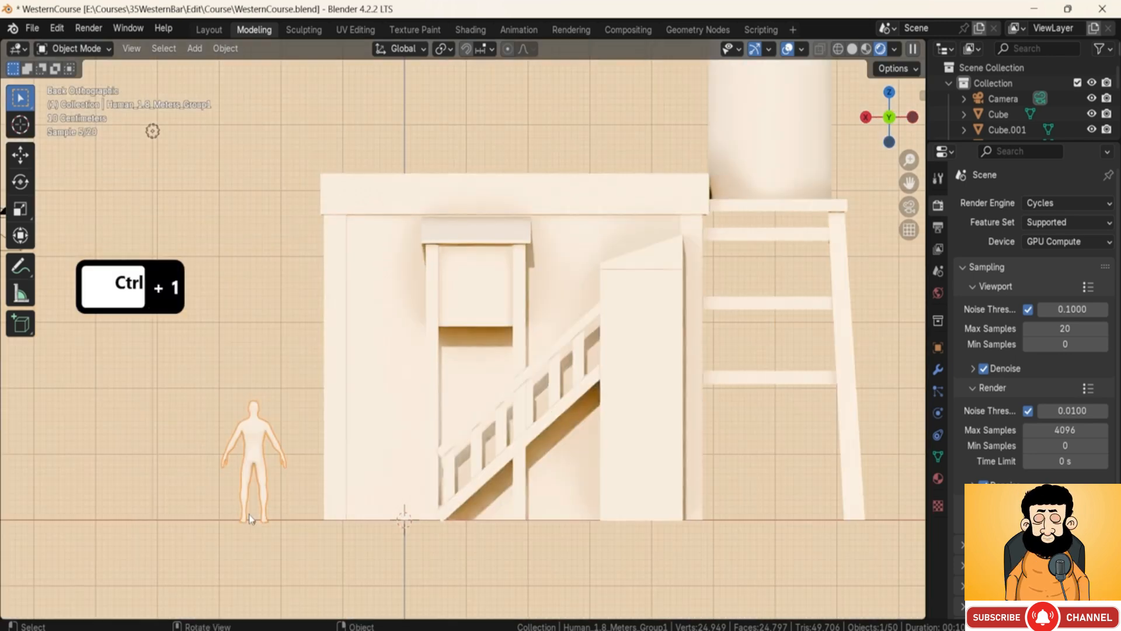
pyautogui.press('g')
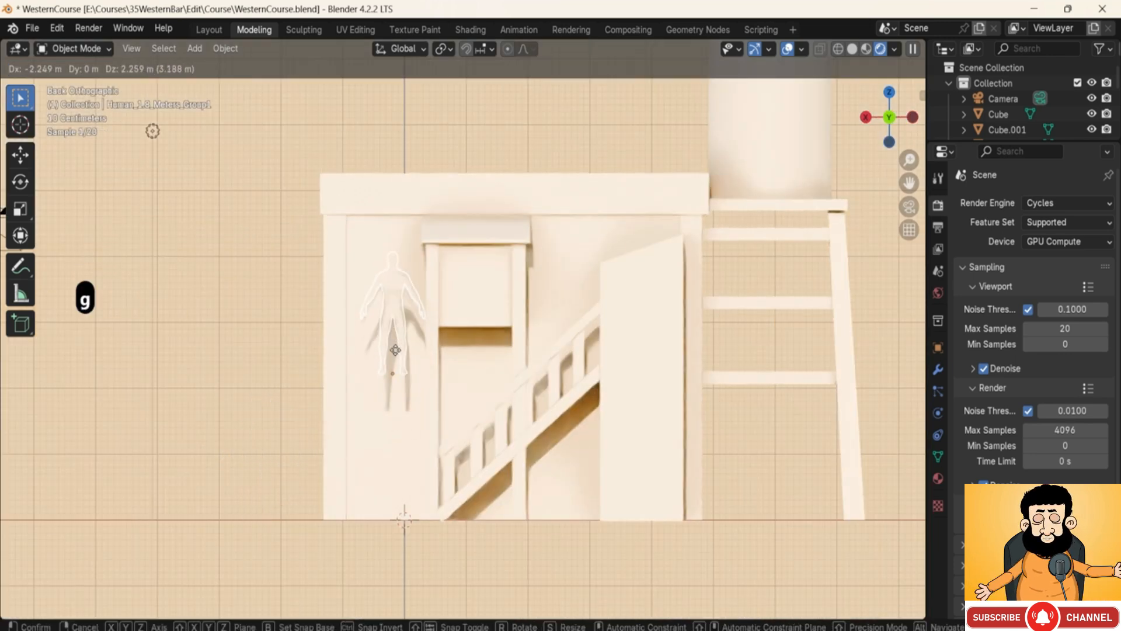
pyautogui.click(410, 307)
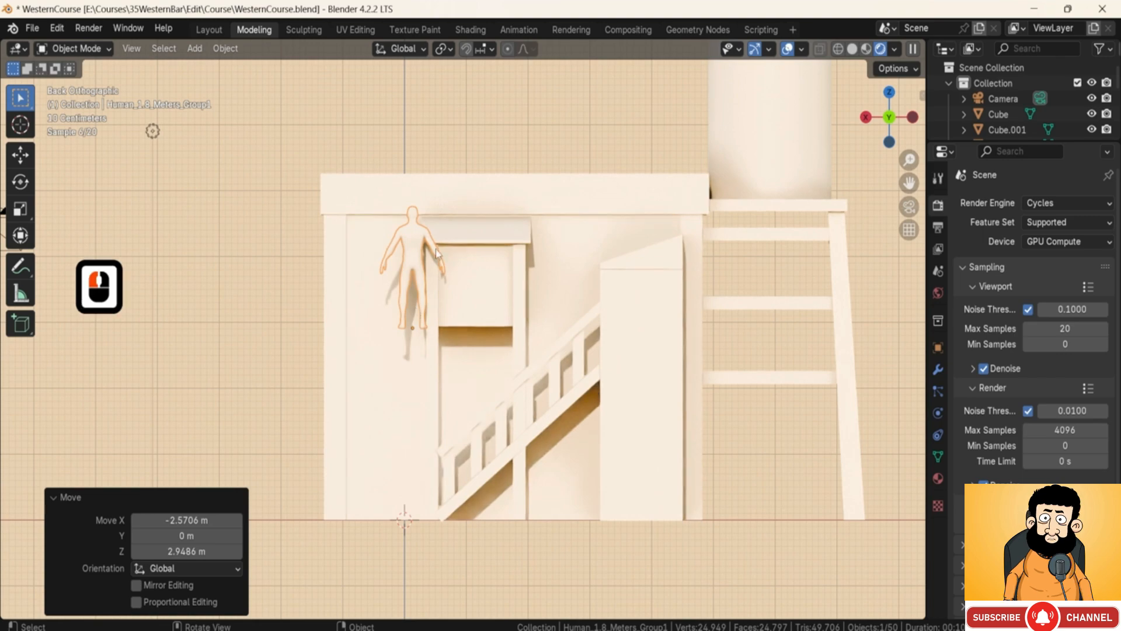
pyautogui.scroll(3, 427, 206)
pyautogui.click(421, 272)
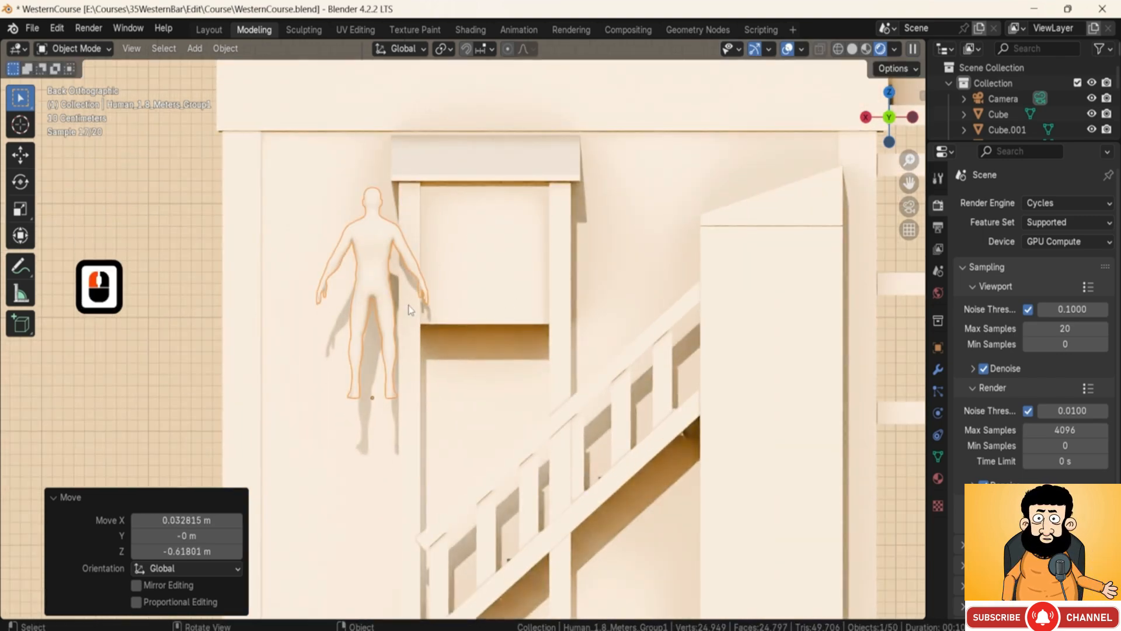
# Step: Check the human figure's scale against the raised box from the side, and undo both moves of the figure
pyautogui.moveTo(410, 309); pyautogui.dragTo(624, 353, button='middle')
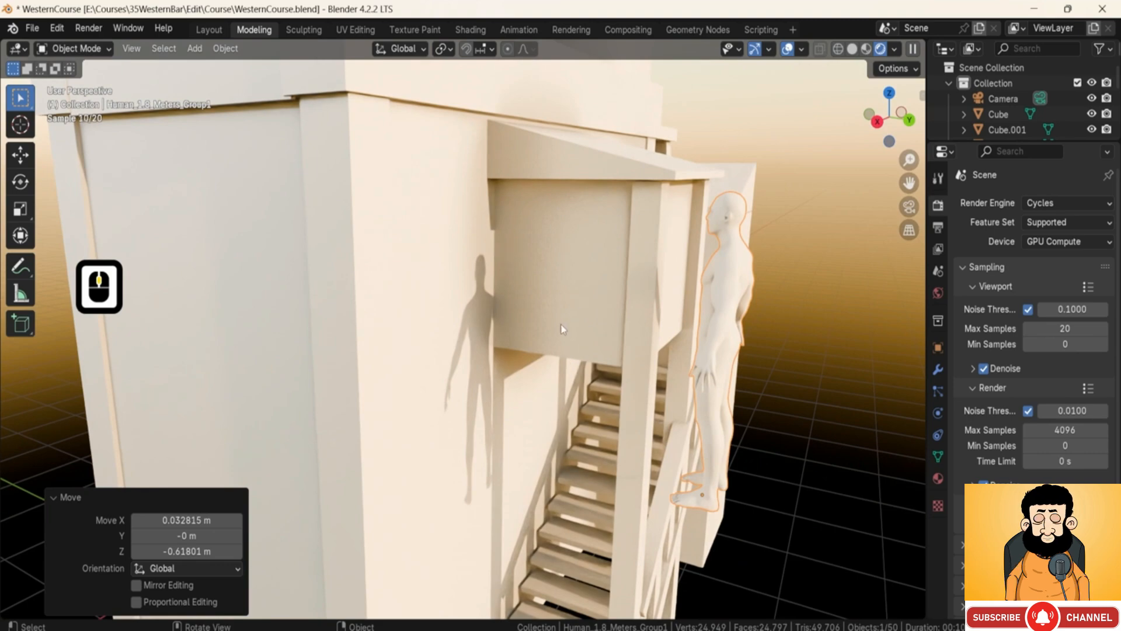
pyautogui.scroll(-2, 558, 342)
pyautogui.moveTo(557, 343)
pyautogui.mouseDown(button='middle')
pyautogui.moveTo(555, 318)
pyautogui.moveTo(440, 366)
pyautogui.moveTo(574, 352)
pyautogui.mouseUp(button='middle')
pyautogui.scroll(-2, 440, 366)
pyautogui.hotkey('ctrl', 'z')
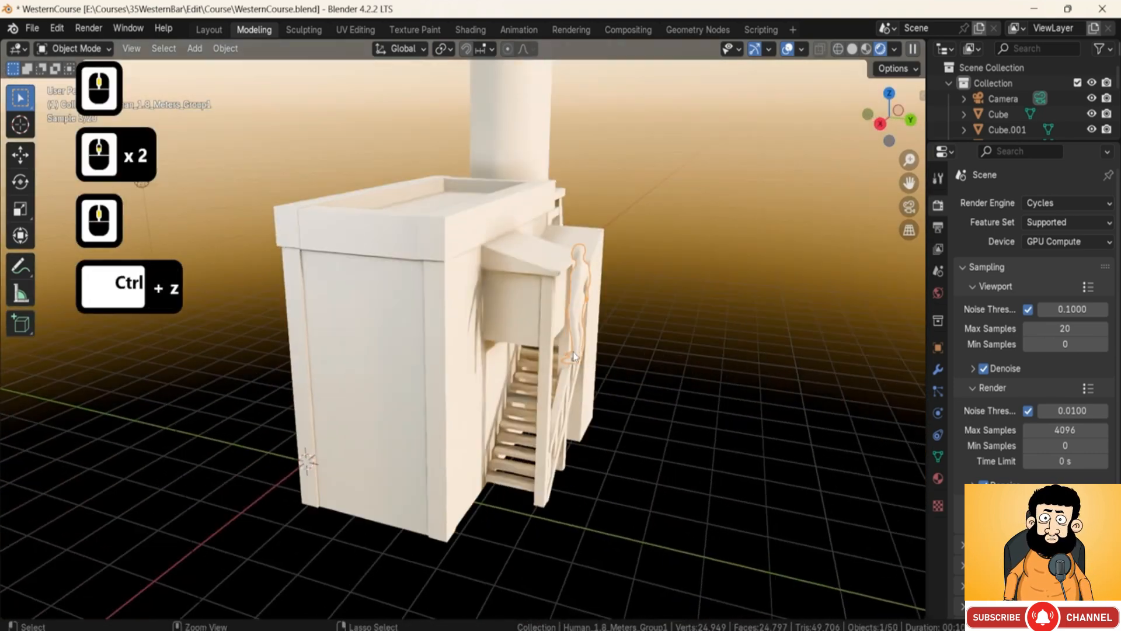
pyautogui.hotkey('ctrl', 'z')
# Step: Switch the viewport to solid shading and duplicate the raised box beside the stairs about 0.875 m outward along Y
pyautogui.moveTo(649, 343); pyautogui.dragTo(460, 325, button='middle')
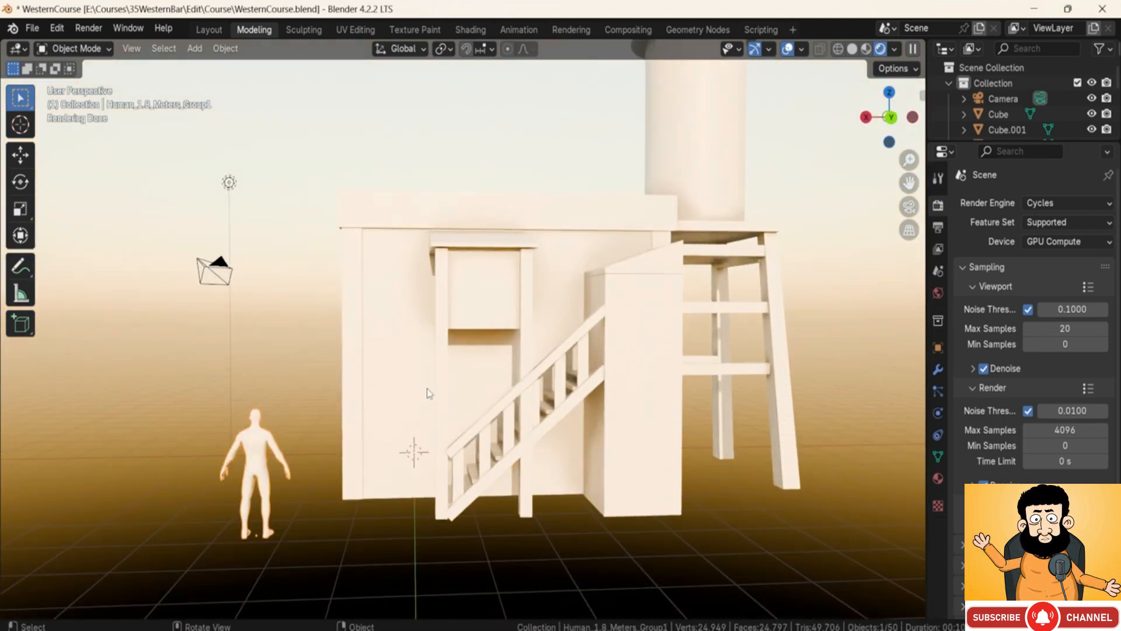
pyautogui.moveTo(427, 389); pyautogui.dragTo(658, 510, button='middle')
pyautogui.scroll(3, 604, 472)
pyautogui.hotkey('shift', 'a')
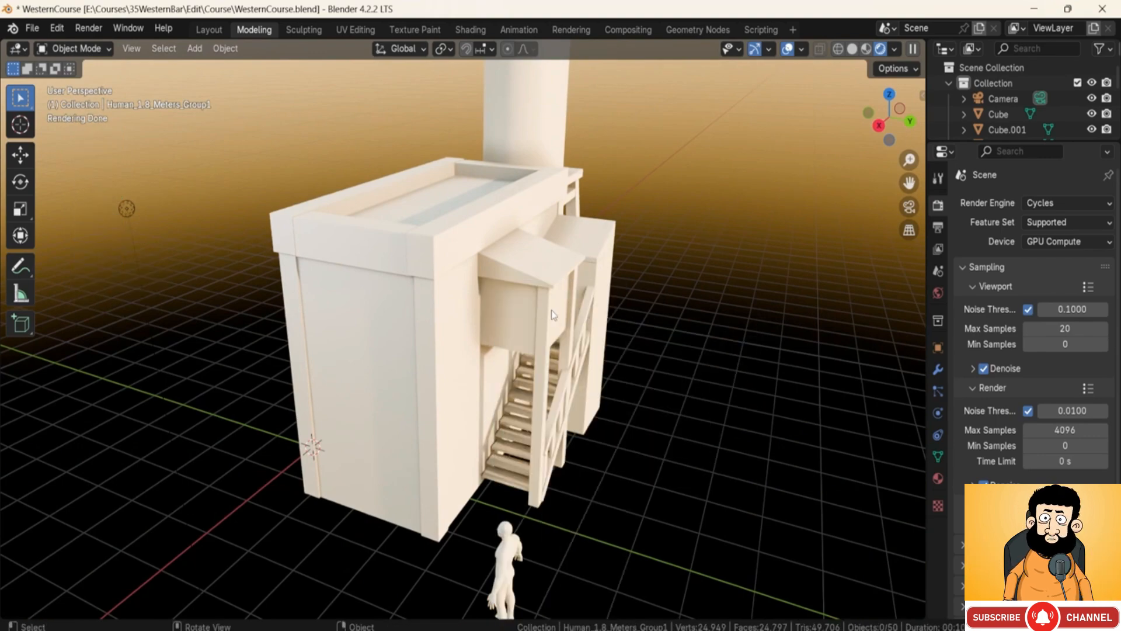
pyautogui.click(551, 310)
pyautogui.scroll(2, 551, 310)
pyautogui.keyDown('shift'); pyautogui.moveTo(626, 320); pyautogui.dragTo(549, 336, button='middle'); pyautogui.keyUp('shift')
pyautogui.moveTo(549, 336)
pyautogui.mouseDown(button='middle')
pyautogui.moveTo(498, 320)
pyautogui.moveTo(575, 326)
pyautogui.mouseUp(button='middle')
pyautogui.click(852, 48)
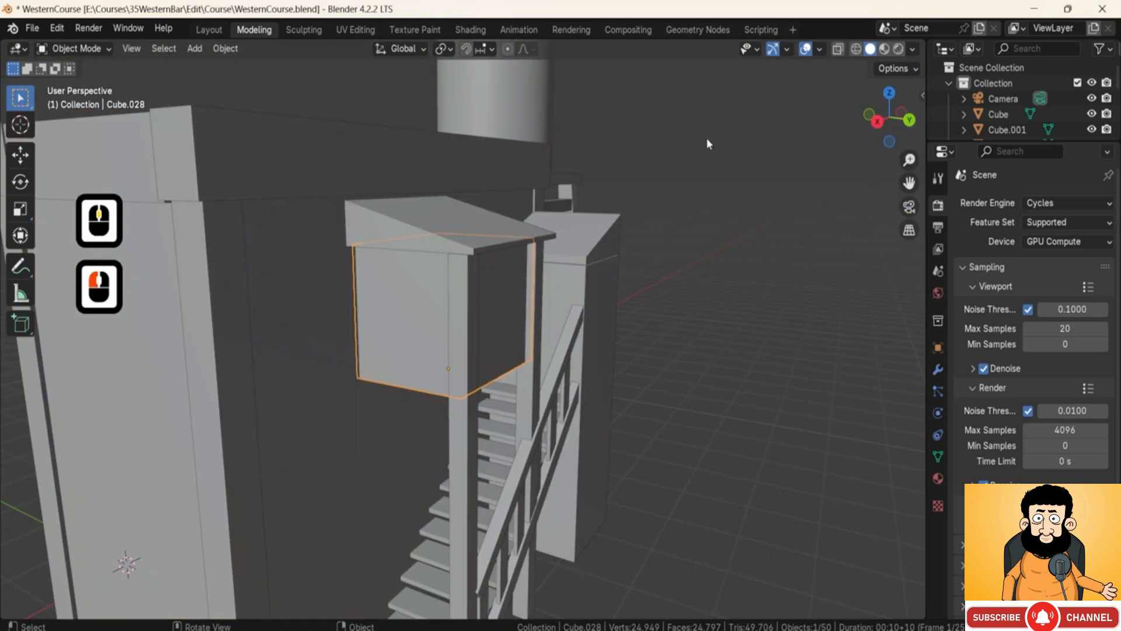
pyautogui.hotkey('shift', 'd')
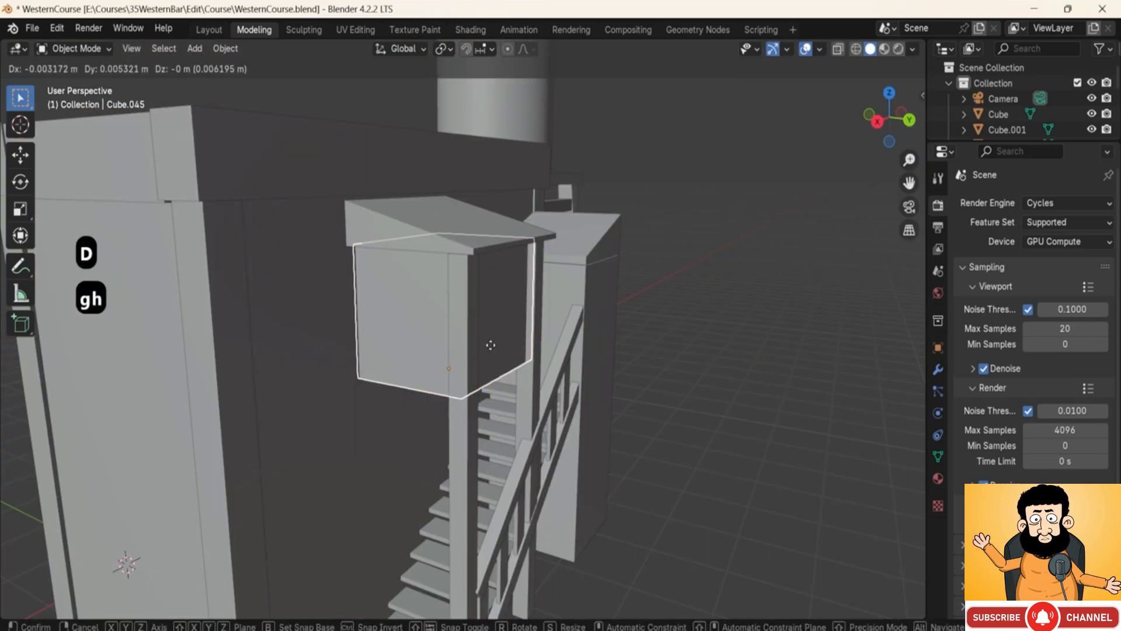
pyautogui.press('y')
pyautogui.click(572, 364)
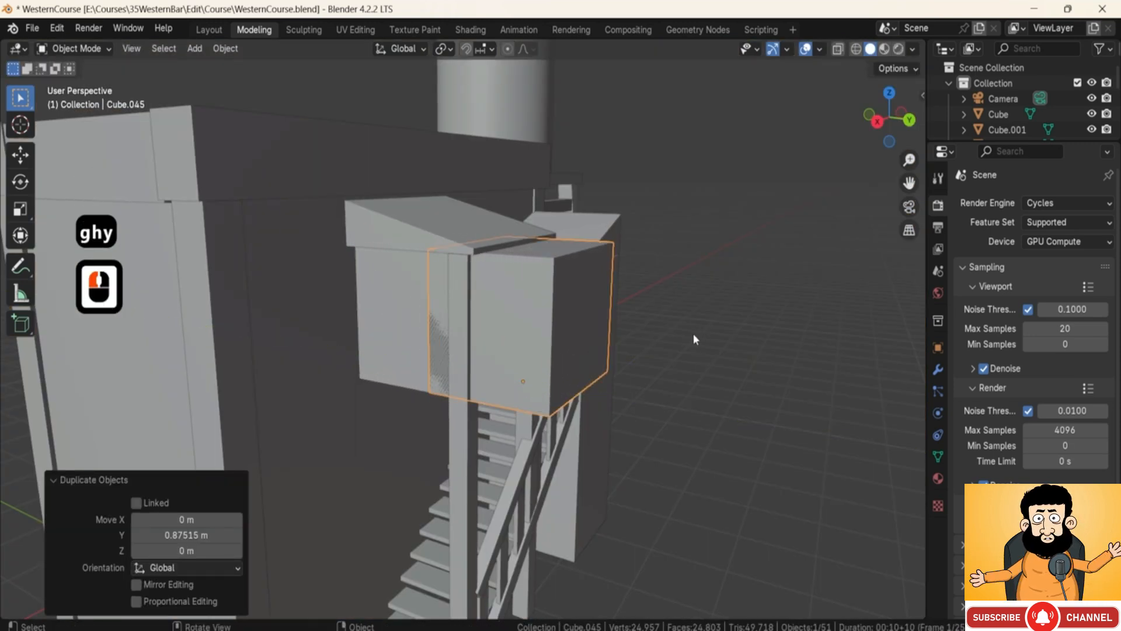
# Step: Shrink the duplicated box uniformly to 0.540 and flatten it to 0.248 along Y into a thin panel
pyautogui.press('s')
pyautogui.click(613, 350)
pyautogui.press('s')
pyautogui.press('y')
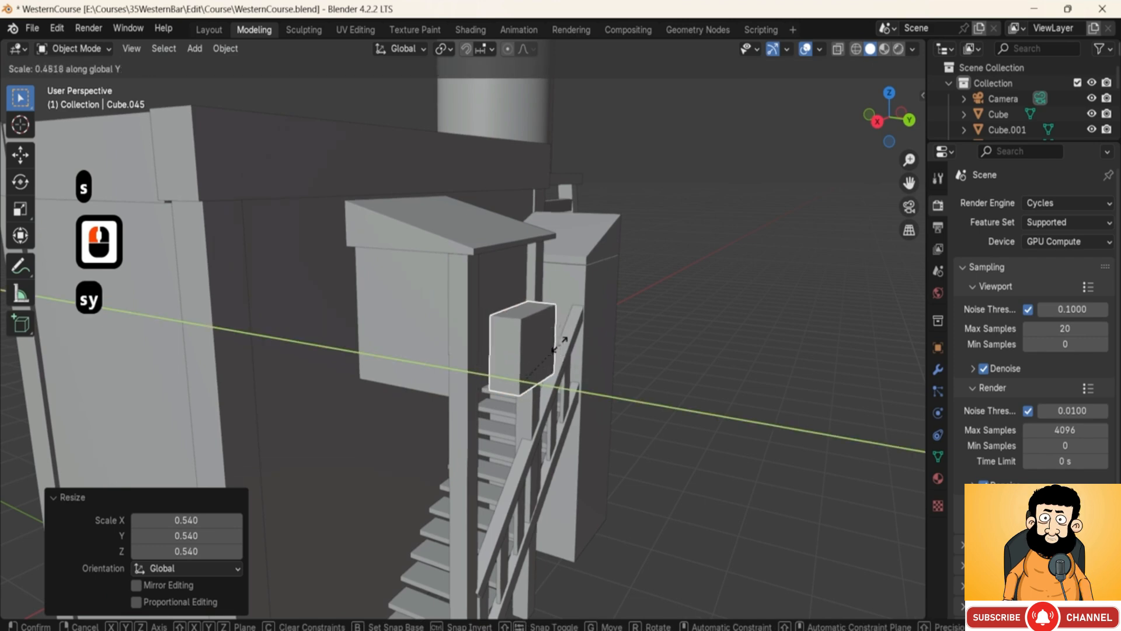
pyautogui.click(532, 353)
pyautogui.scroll(1, 629, 353)
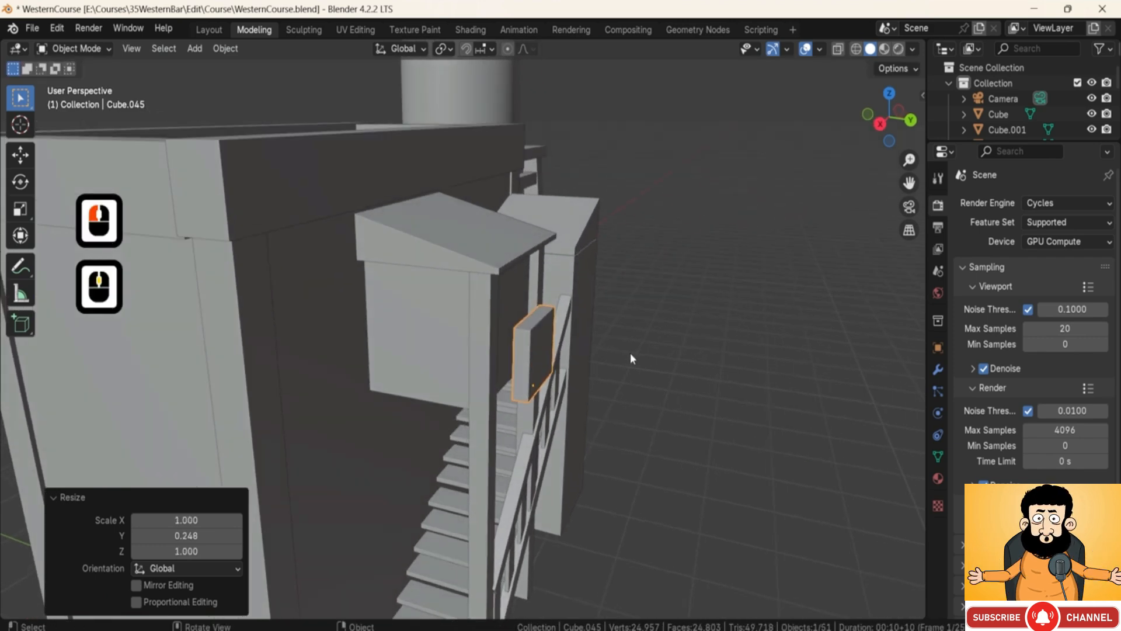
# Step: Move the thin panel back along Y against the raised box's face and raise it about 0.36 m along Z
pyautogui.scroll(-1, 630, 353)
pyautogui.press('g')
pyautogui.press('y')
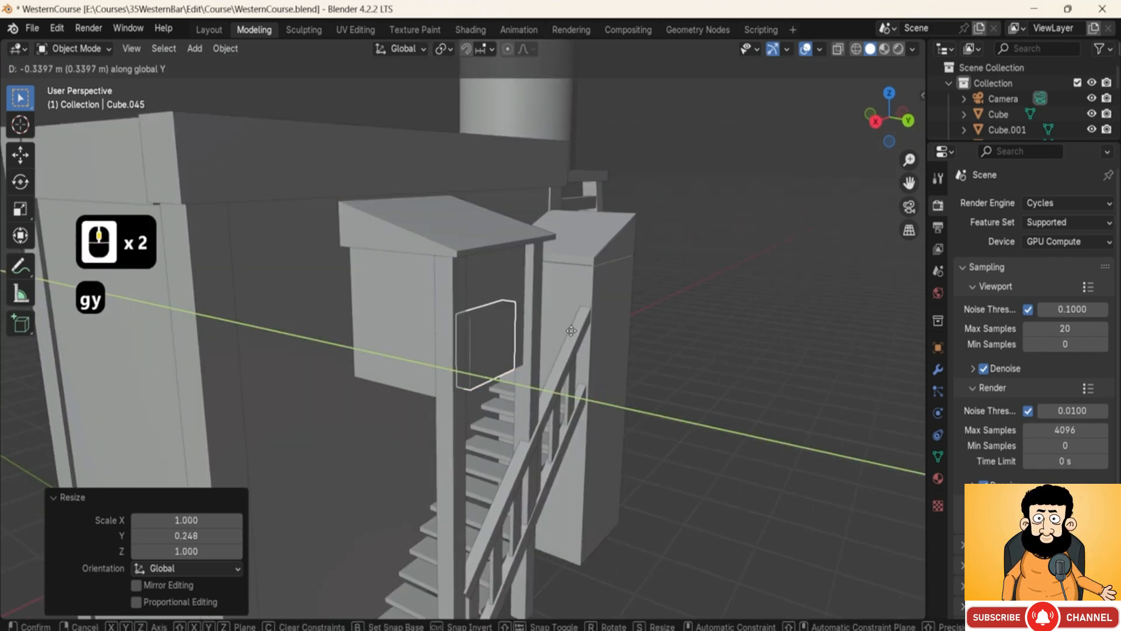
pyautogui.click(561, 333)
pyautogui.moveTo(526, 315); pyautogui.dragTo(408, 244, button='middle')
pyautogui.press('g')
pyautogui.press('z')
pyautogui.click(491, 234)
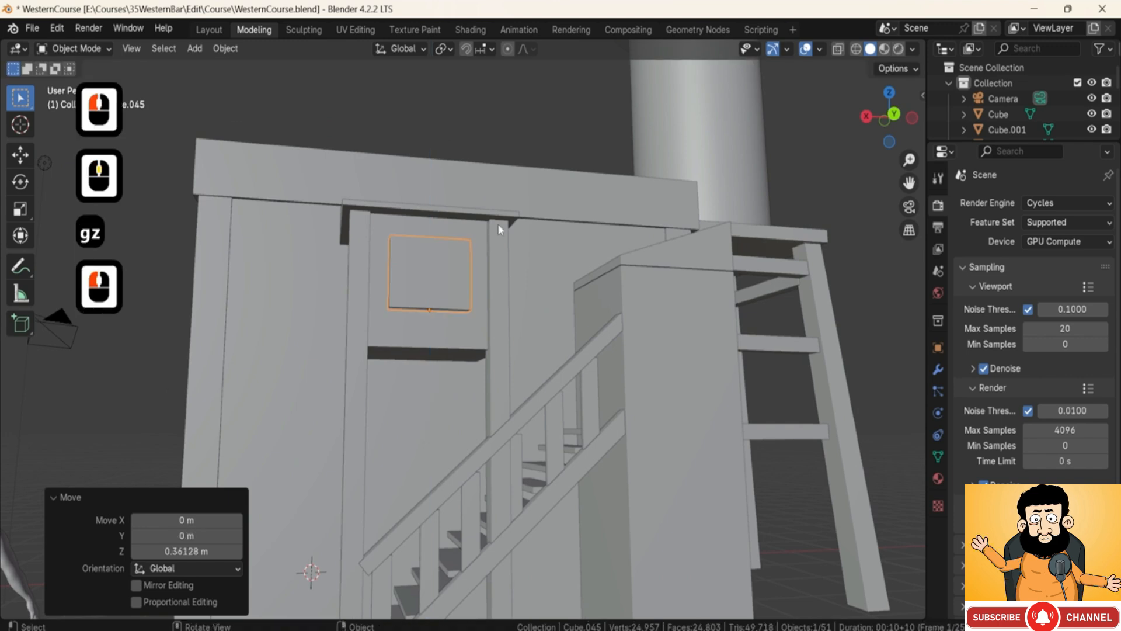
# Step: Widen the panel on the raised box by scaling it to 1.352 along X
pyautogui.moveTo(490, 233); pyautogui.dragTo(489, 242, button='middle')
pyautogui.press('s')
pyautogui.press('x')
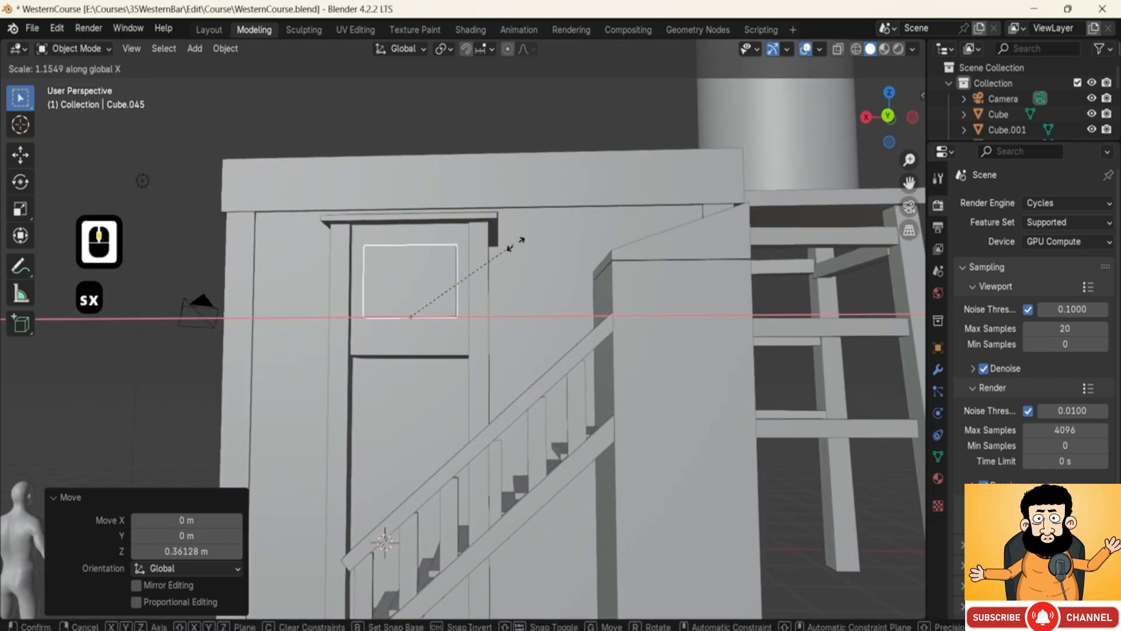
pyautogui.click(523, 251)
# Step: Move the human figure in back view beside the panel, about -2.55 m along X and 2.16 m up
pyautogui.scroll(-2, 325, 357)
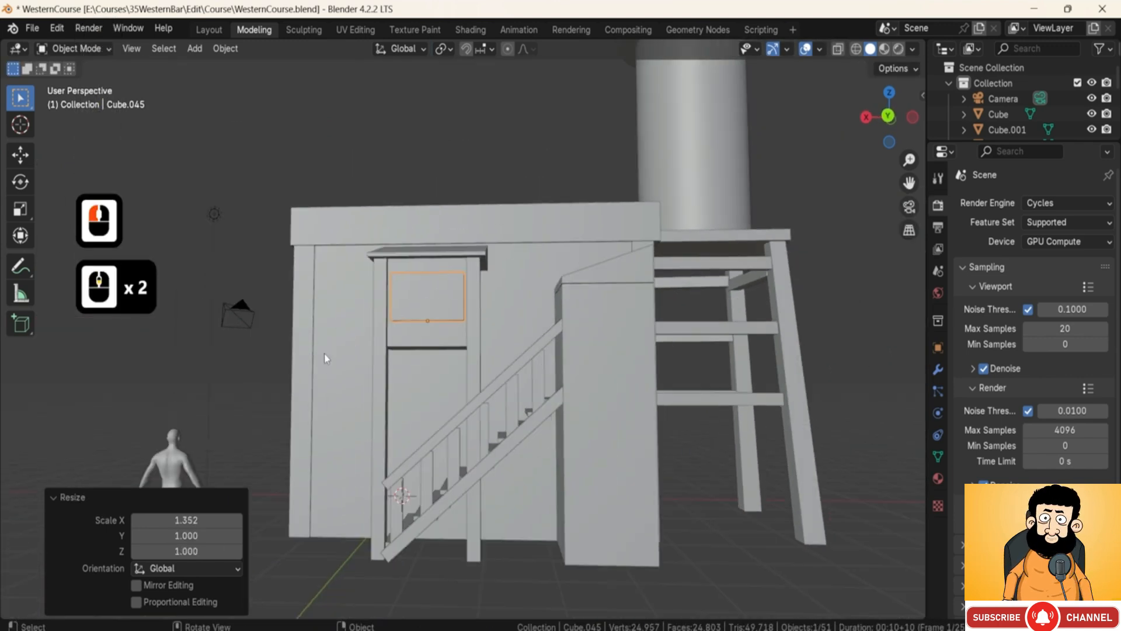
pyautogui.click(184, 447)
pyautogui.hotkey('ctrl', '1')
pyautogui.press('g')
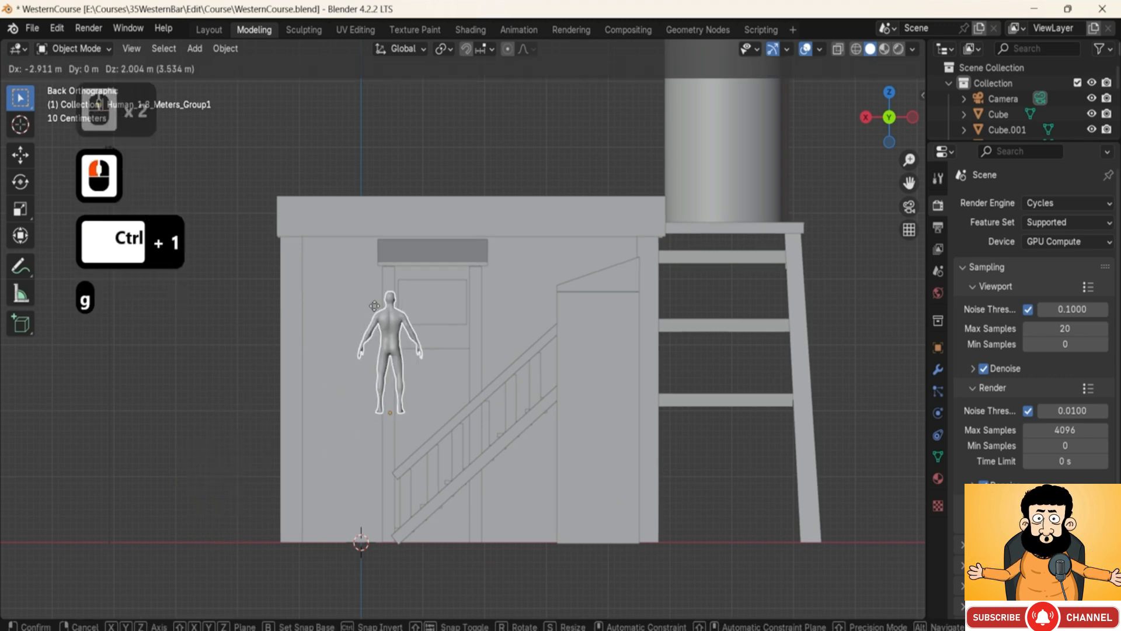
pyautogui.click(352, 299)
# Step: Scale the panel to 1.151 along Z and nudge it about 0.008 m along X within the box's face
pyautogui.scroll(1, 416, 282)
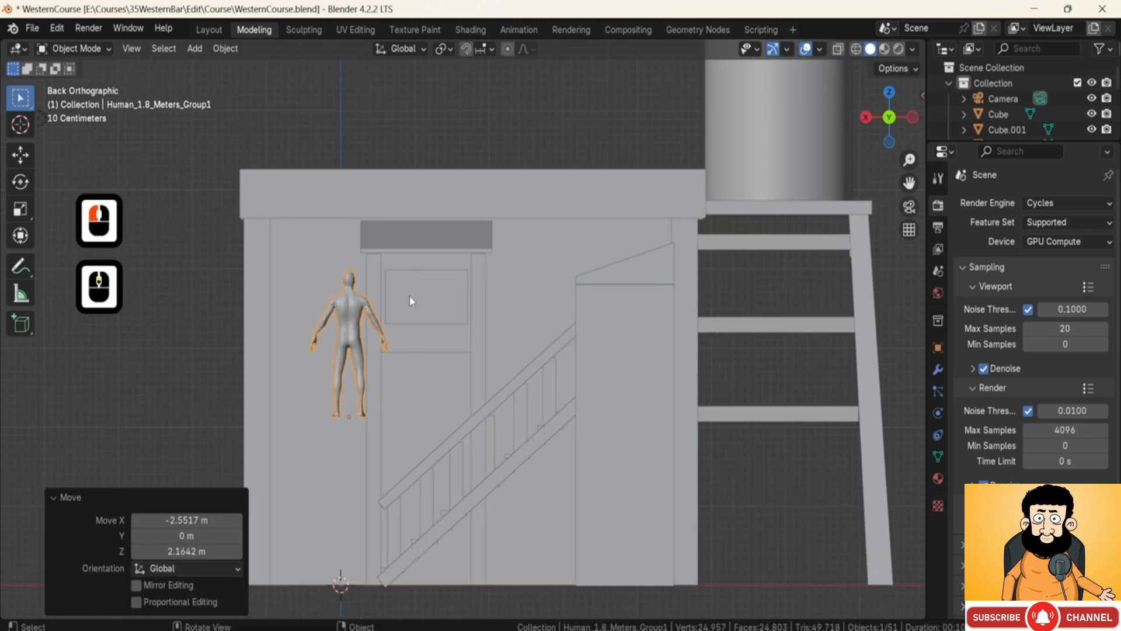
pyautogui.click(410, 300)
pyautogui.press('s')
pyautogui.press('z')
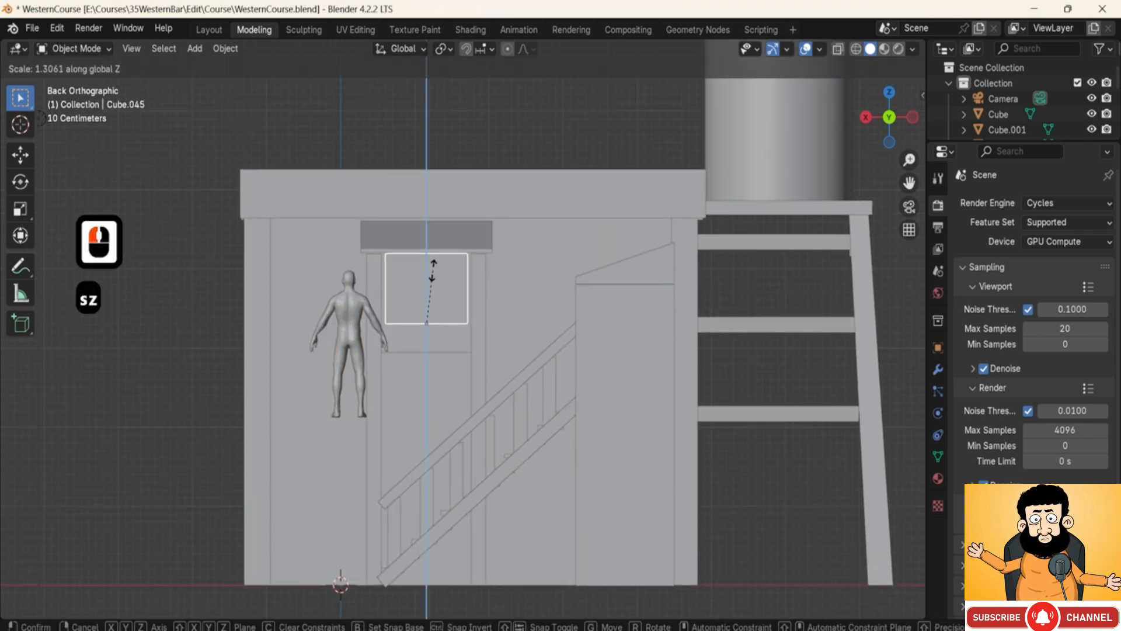
pyautogui.click(432, 274)
pyautogui.press('g')
pyautogui.press('z')
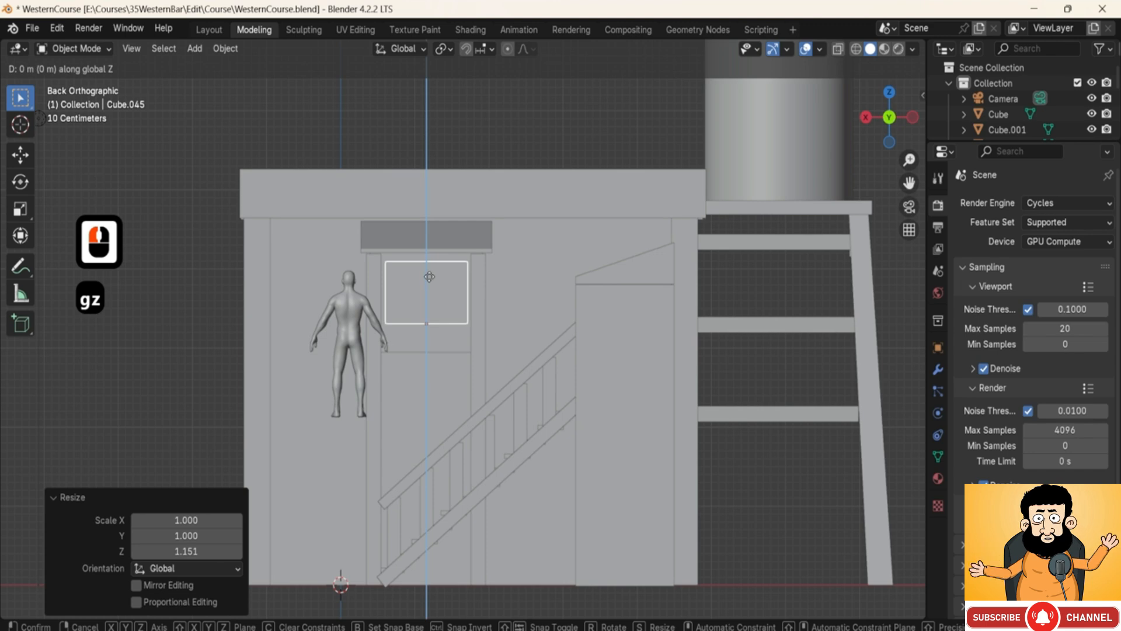
pyautogui.click(427, 277)
pyautogui.press('g')
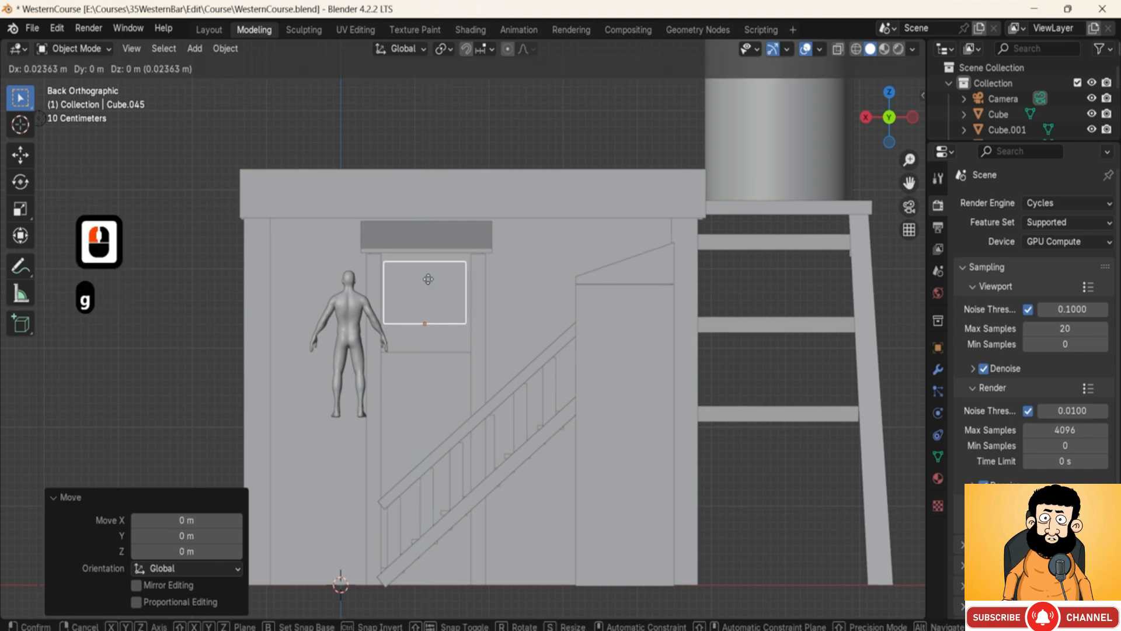
pyautogui.click(429, 280)
# Step: Examine the panel's size and position against the human figure and the surrounding box up close
pyautogui.scroll(3, 409, 262)
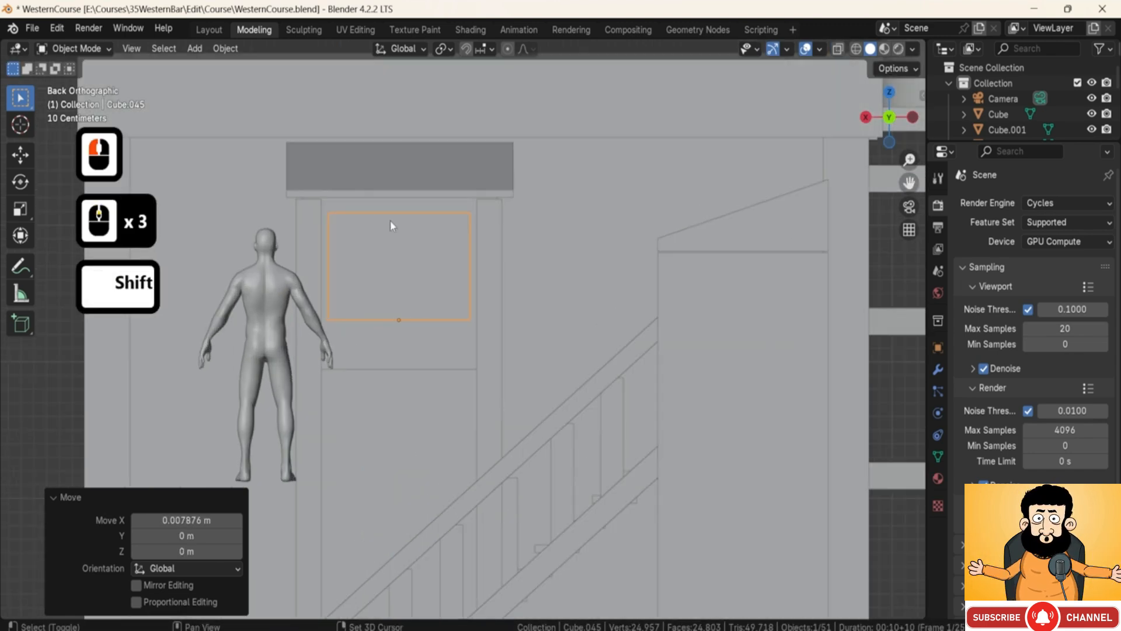
pyautogui.keyDown('shift'); pyautogui.moveTo(390, 219); pyautogui.dragTo(526, 234, button='middle'); pyautogui.keyUp('shift')
pyautogui.keyDown('shift'); pyautogui.moveTo(526, 234); pyautogui.dragTo(661, 253, button='middle'); pyautogui.keyUp('shift')
pyautogui.scroll(1, 504, 240)
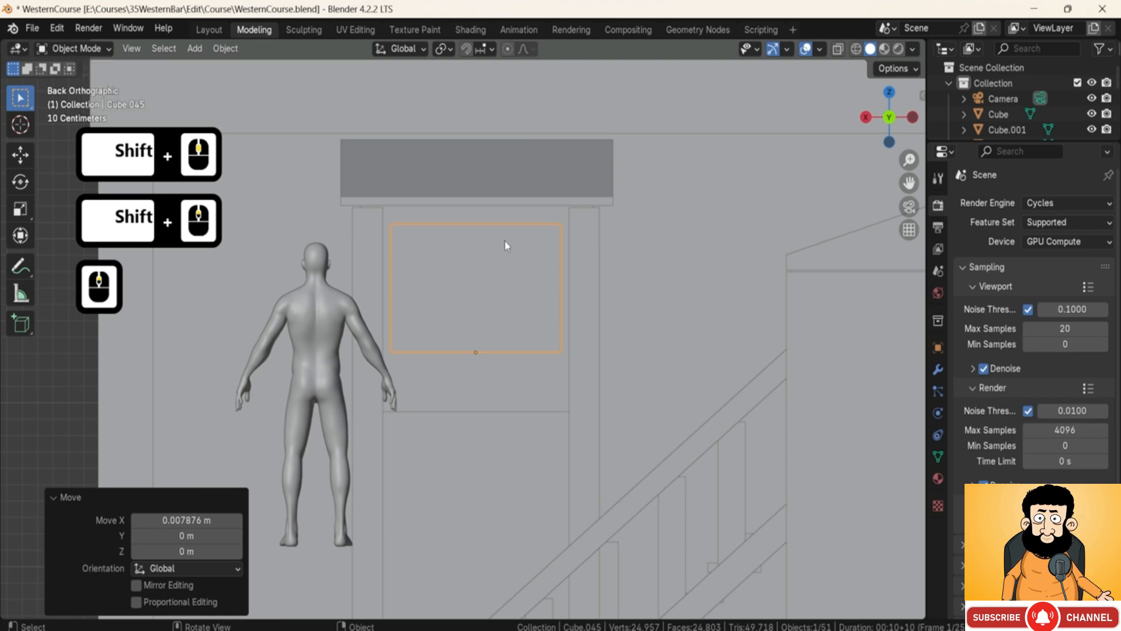
pyautogui.click(505, 248)
pyautogui.press('g')
pyautogui.press('z')
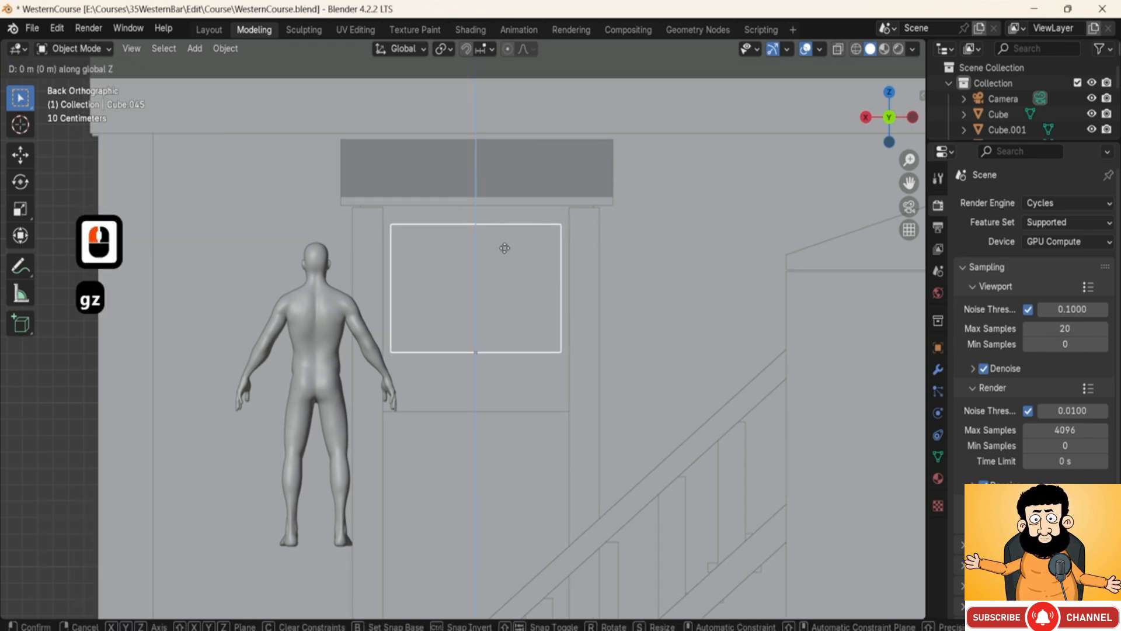
pyautogui.click(504, 248)
pyautogui.press('F8')
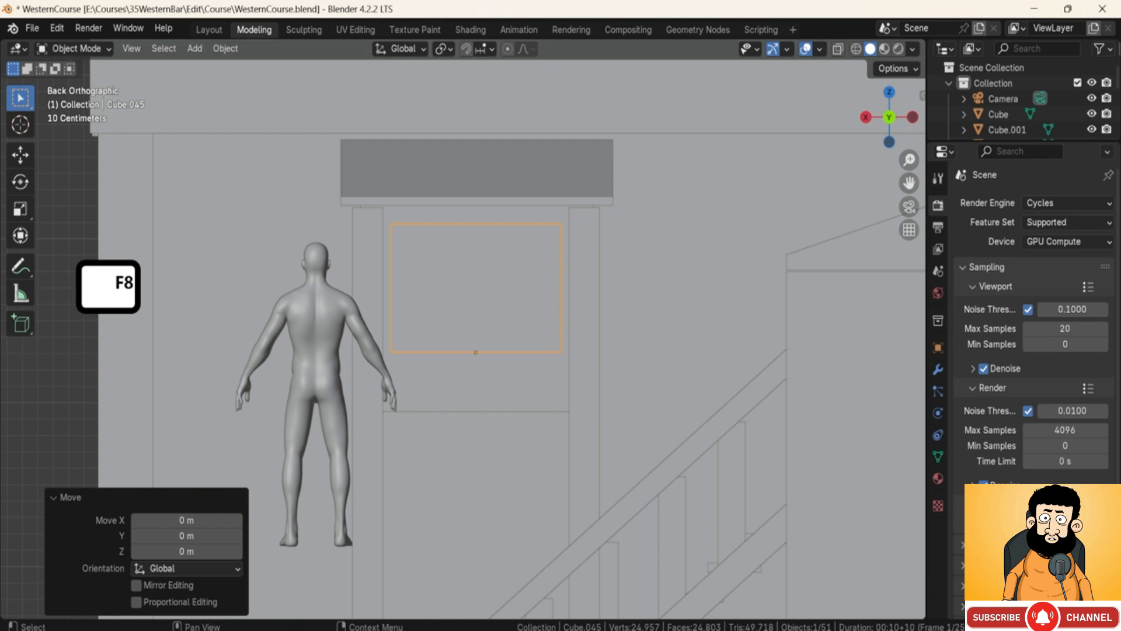
# Step: Select the human figure standing beside the raised box
pyautogui.scroll(-7, 377, 324)
pyautogui.click(425, 345)
pyautogui.press('r')
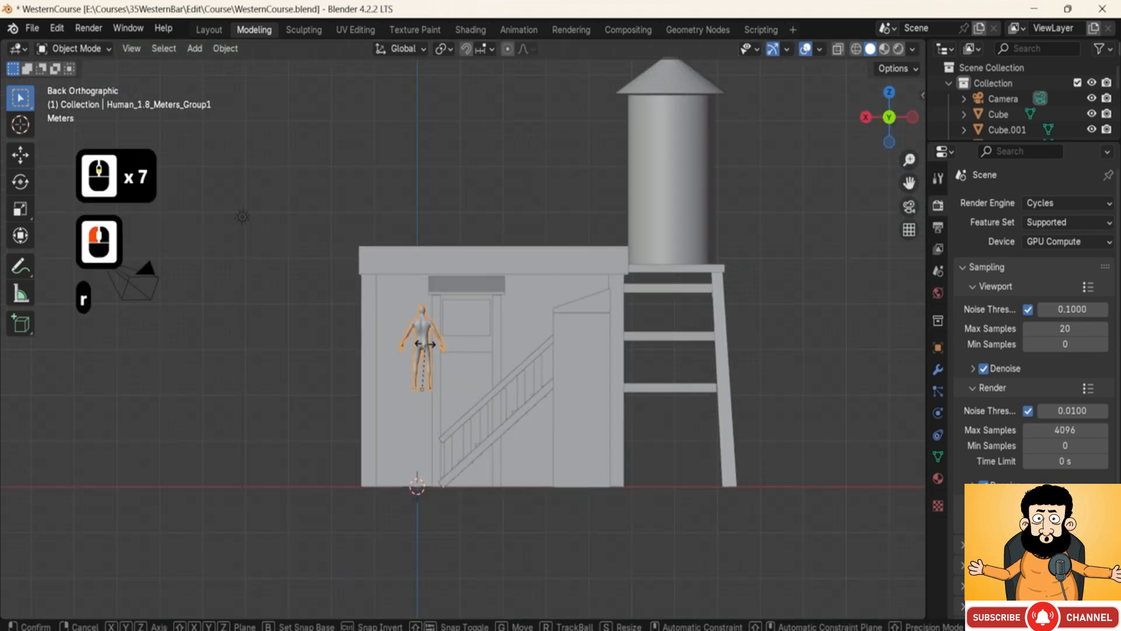
pyautogui.press('z')
pyautogui.press('1')
pyautogui.press('0')
pyautogui.press('8')
pyautogui.press('Escape')
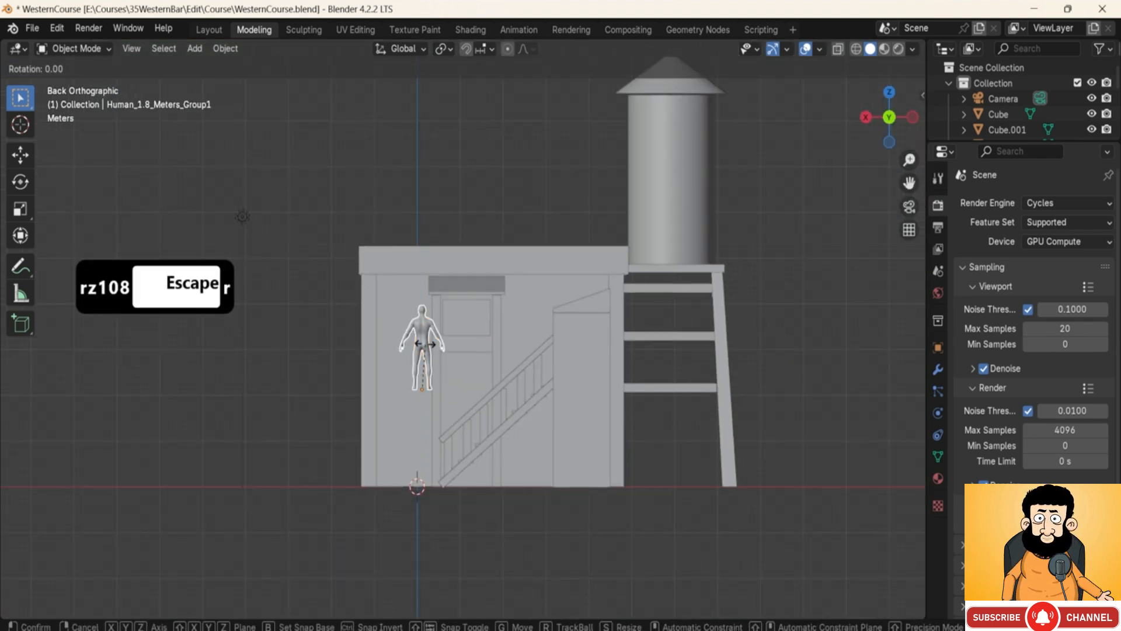
# Step: Rotate the human figure 180° about the Z axis
pyautogui.press('z')
pyautogui.press('1')
pyautogui.press('8')
pyautogui.press('0')
pyautogui.press('Return')
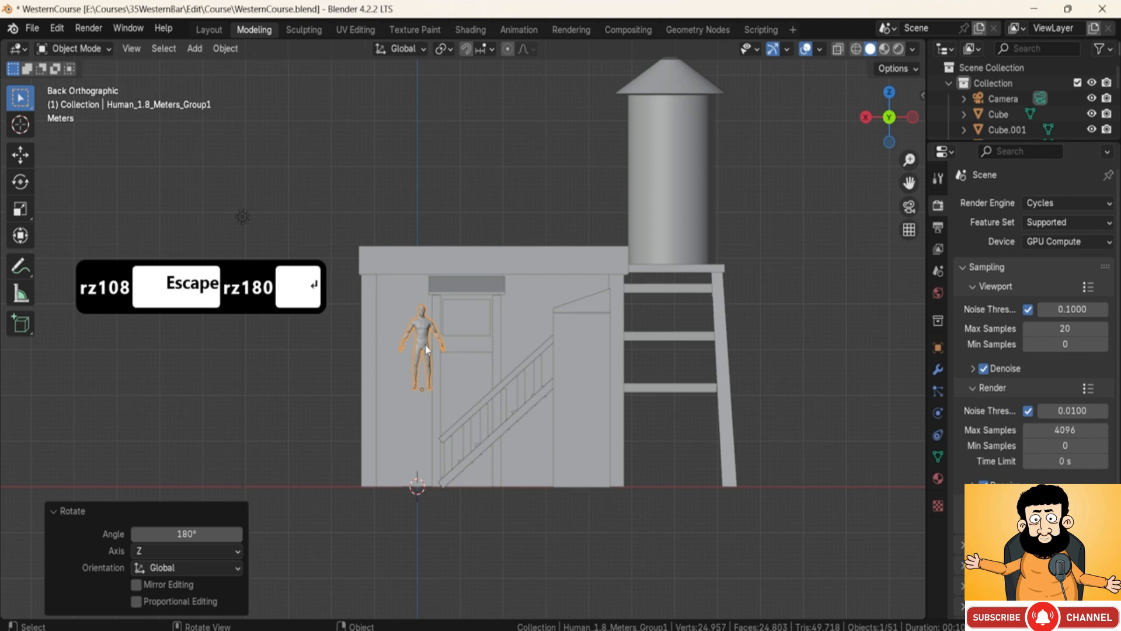
# Step: Move the human figure to the ground beside the building, first by about 2.56 m X and -1.51 m Z, then 0.41 m X and -0.57 m Z
pyautogui.press('g')
pyautogui.click(350, 401)
pyautogui.press('g')
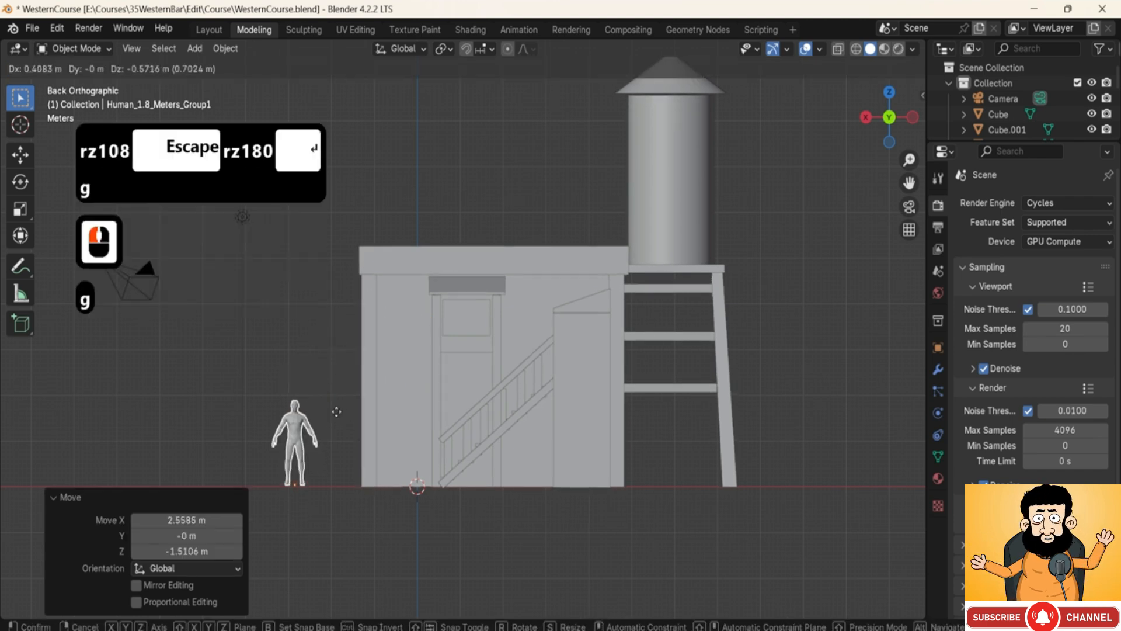
pyautogui.click(336, 412)
# Step: Select the raised box above the stairs, viewing it from the building's corner
pyautogui.moveTo(401, 348); pyautogui.dragTo(481, 373, button='middle')
pyautogui.scroll(5, 503, 364)
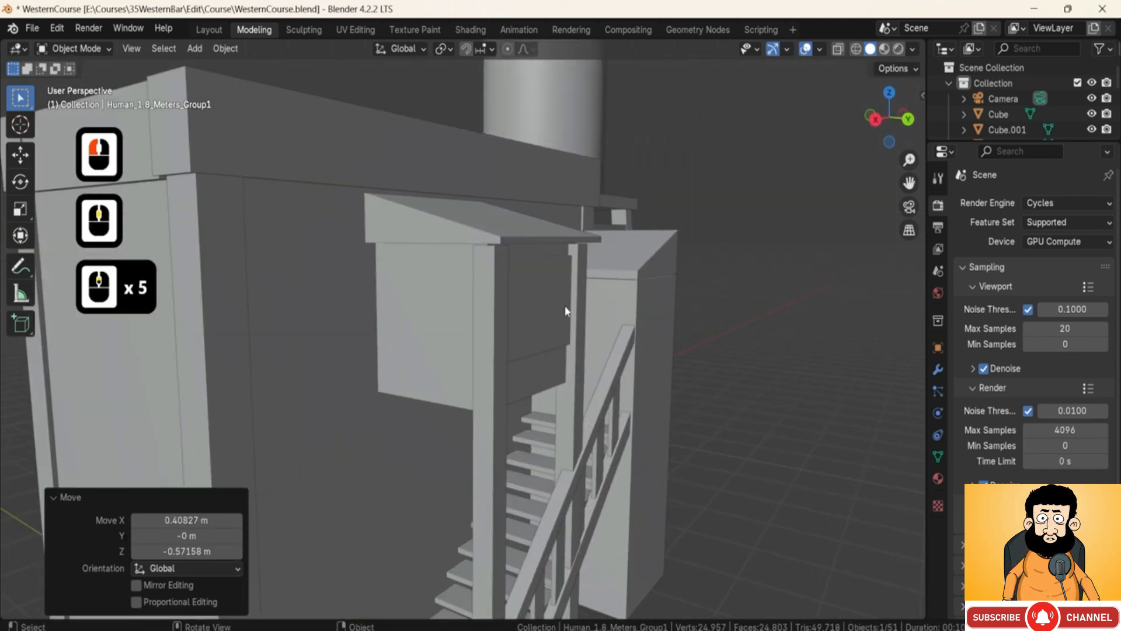
pyautogui.click(566, 311)
pyautogui.moveTo(566, 310); pyautogui.dragTo(474, 323, button='middle')
pyautogui.scroll(2, 576, 339)
pyautogui.click(483, 325)
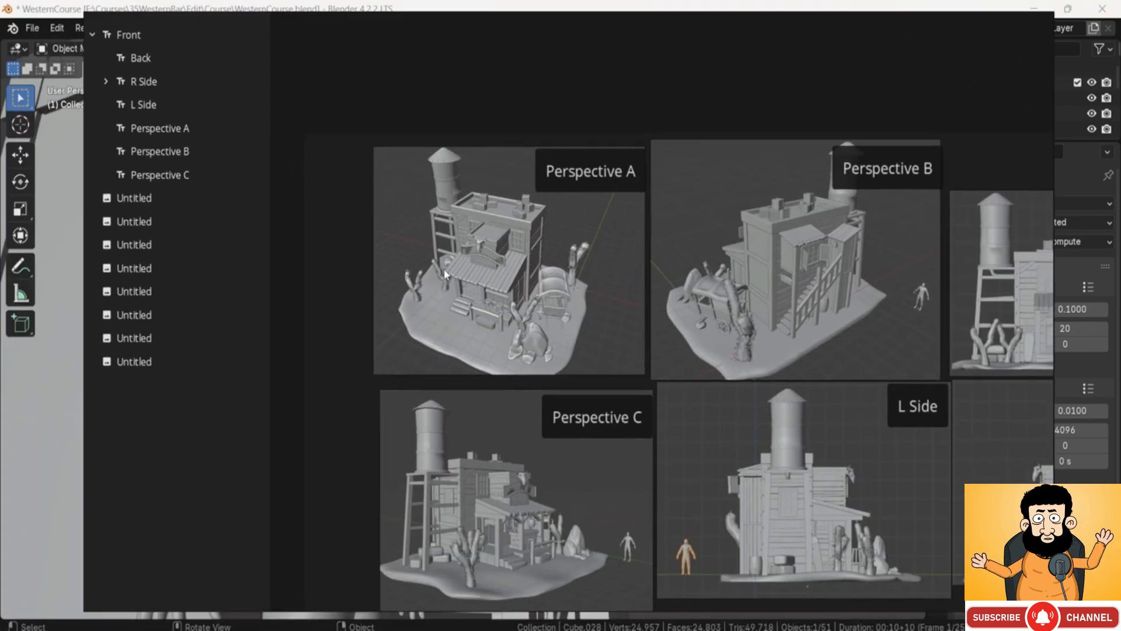
# Step: Examine the Perspective A and Perspective B pictures on the reference board, focusing on the raised box and stairs
pyautogui.scroll(5, 601, 327)
pyautogui.scroll(-10, 600, 327)
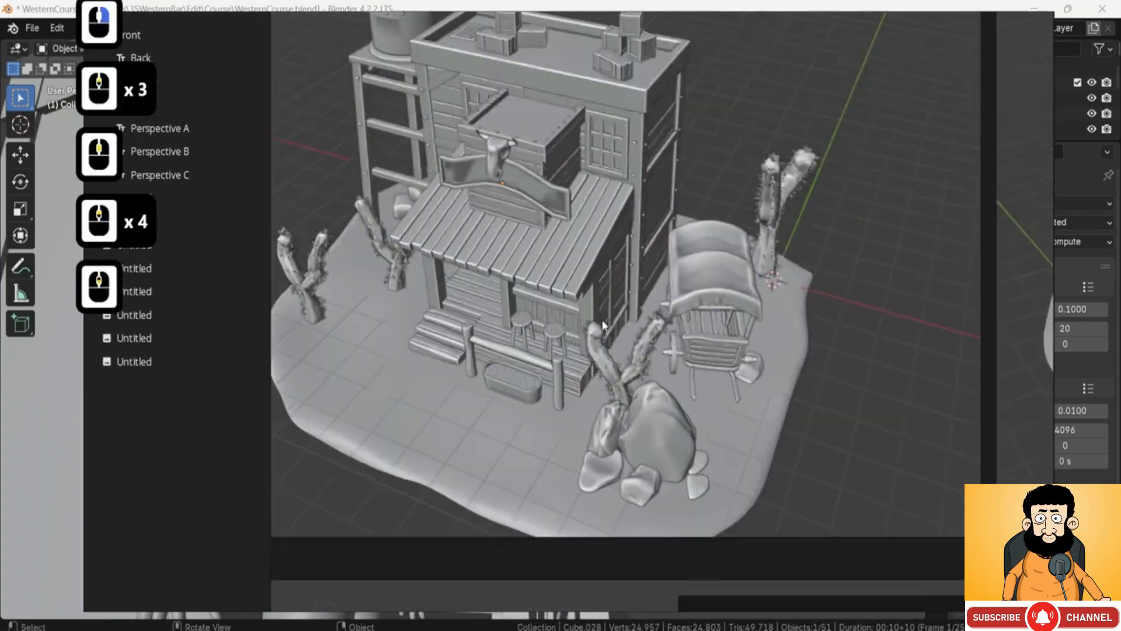
pyautogui.scroll(9, 769, 221)
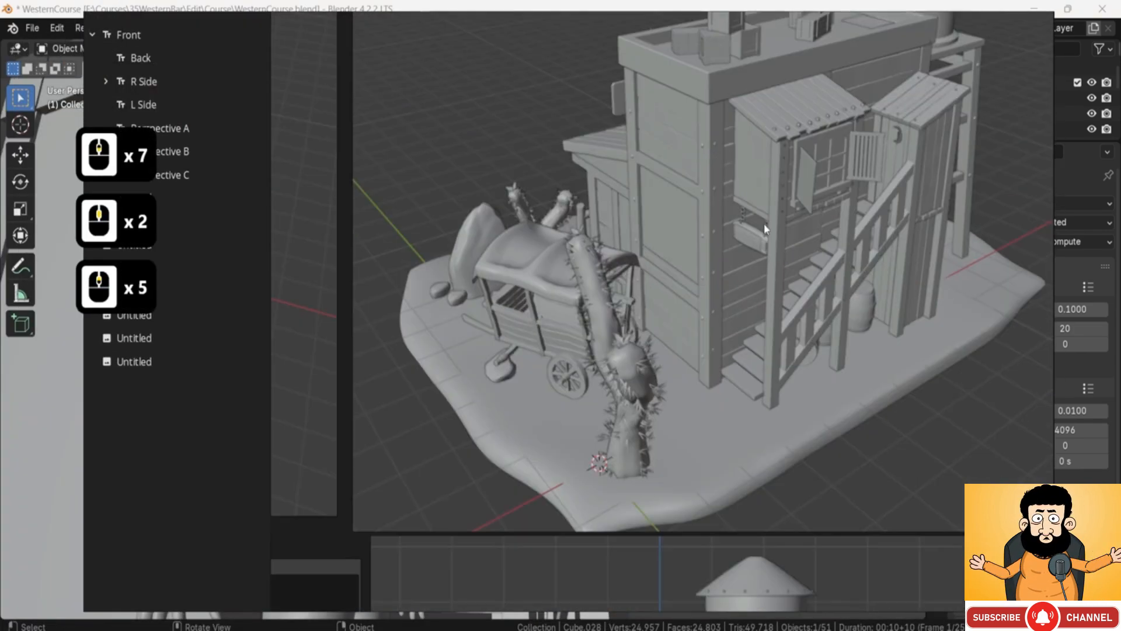
pyautogui.scroll(-2, 706, 275)
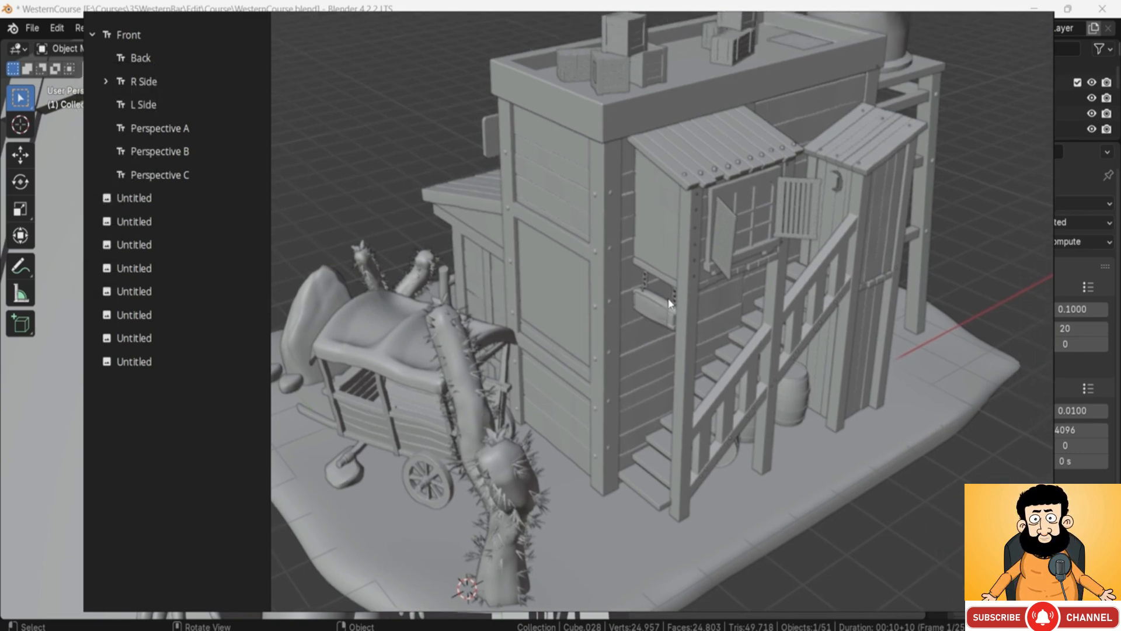
# Step: Annotate the reference in red, circling the hanging sign and linking it to the outhouse's crescent mark, and undo the strokes
pyautogui.hotkey('ctrl', 'd')
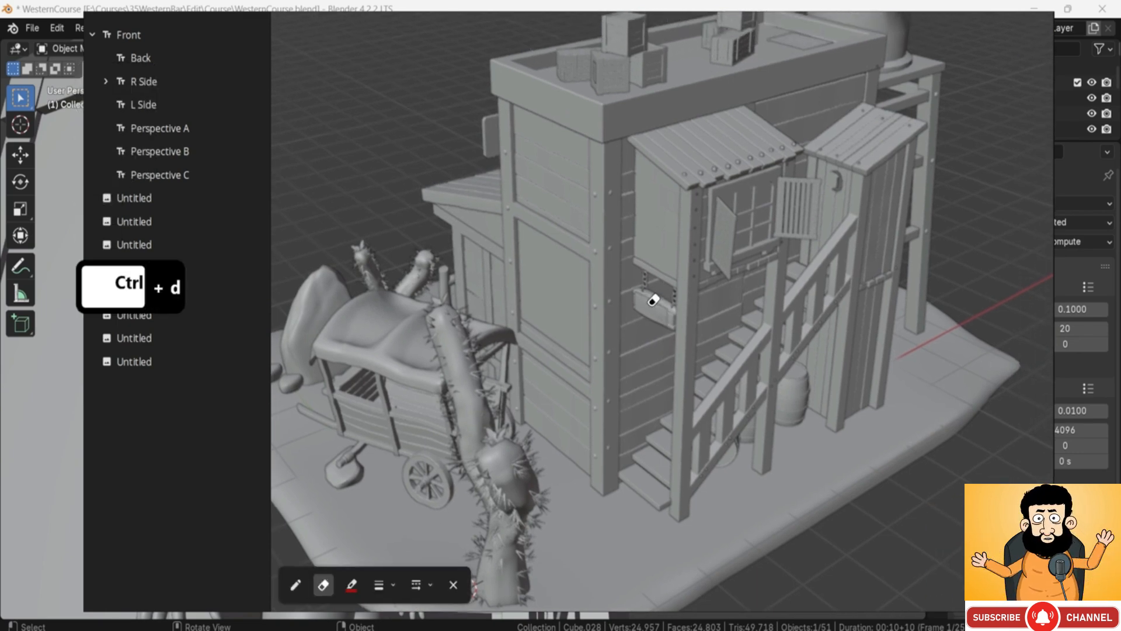
pyautogui.hotkey('ctrl', 'd')
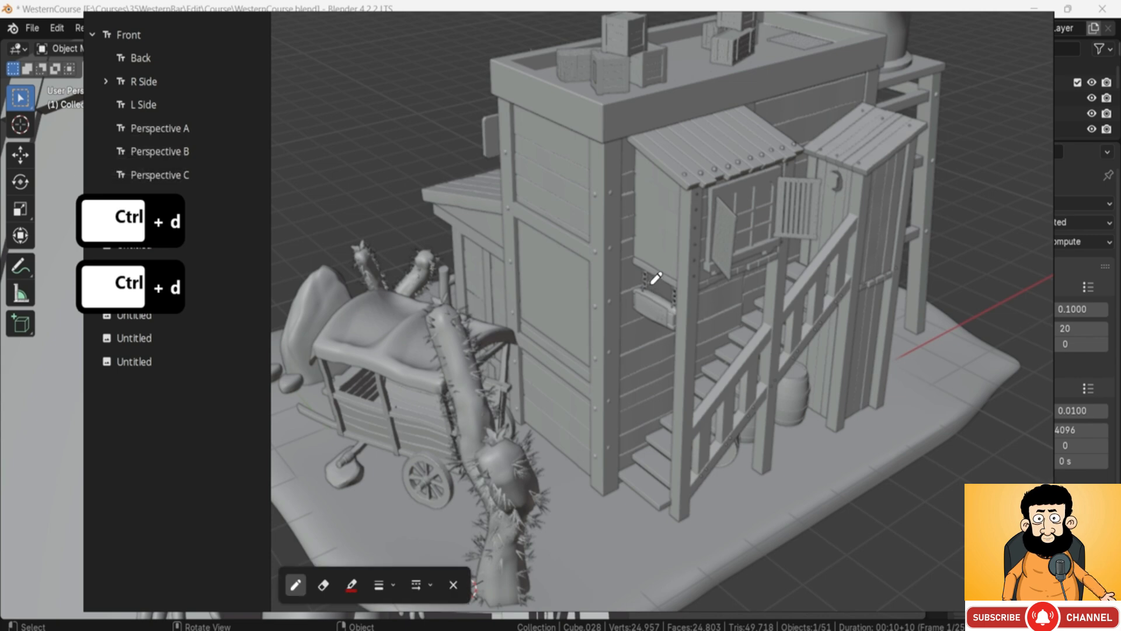
pyautogui.moveTo(689, 292)
pyautogui.mouseDown()
pyautogui.moveTo(672, 312)
pyautogui.moveTo(722, 305)
pyautogui.moveTo(853, 202)
pyautogui.moveTo(834, 175)
pyautogui.moveTo(839, 193)
pyautogui.mouseUp()
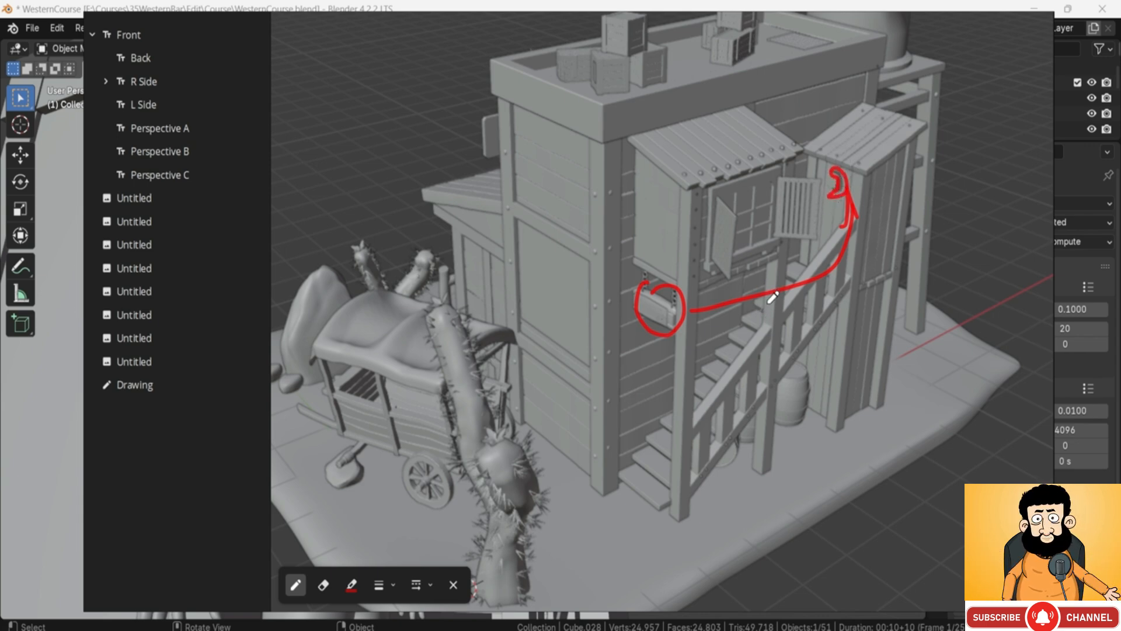
pyautogui.hotkey('ctrl', 'z')
pyautogui.hotkey('ctrl', 'z')
pyautogui.hotkey('ctrl', 'z')
pyautogui.hotkey('ctrl', 'z')
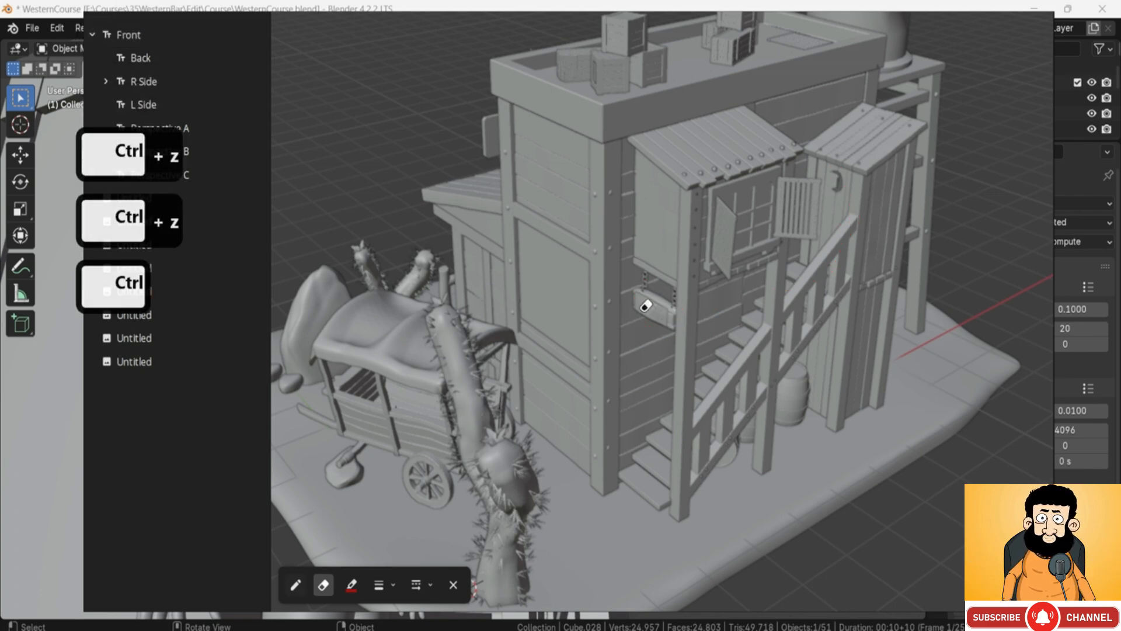
# Step: Trace the two stair posts and circle the hanging sign in red on the reference, and undo the strokes
pyautogui.hotkey('ctrl', 'd')
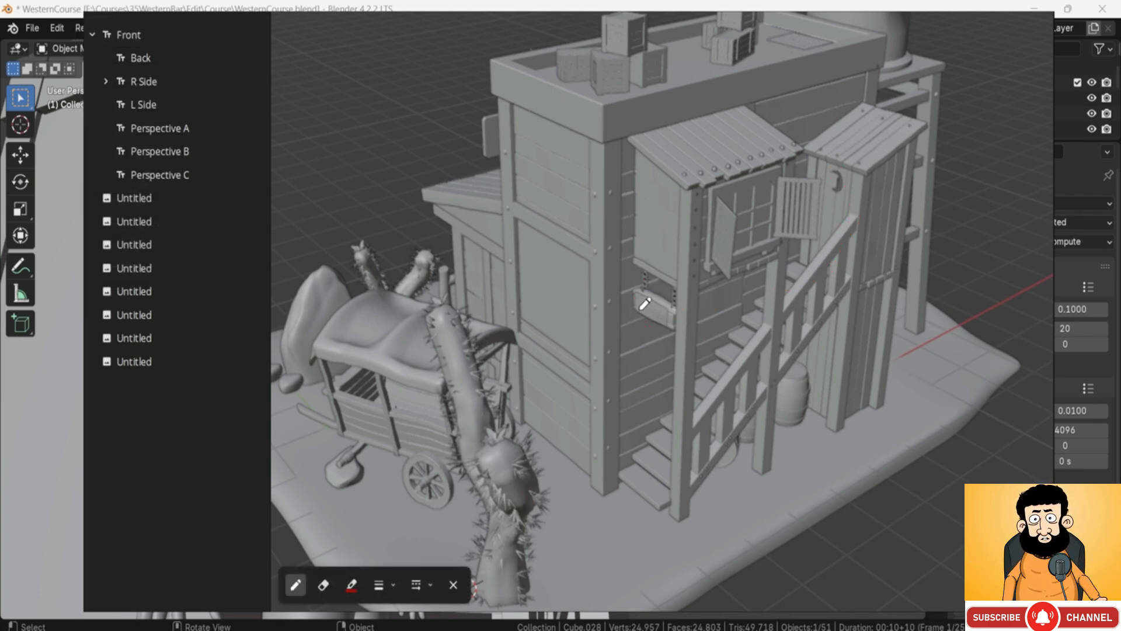
pyautogui.moveTo(677, 286); pyautogui.dragTo(681, 503)
pyautogui.hotkey('ctrl', 'z')
pyautogui.hotkey('ctrl', 'z')
pyautogui.moveTo(770, 415); pyautogui.dragTo(771, 445)
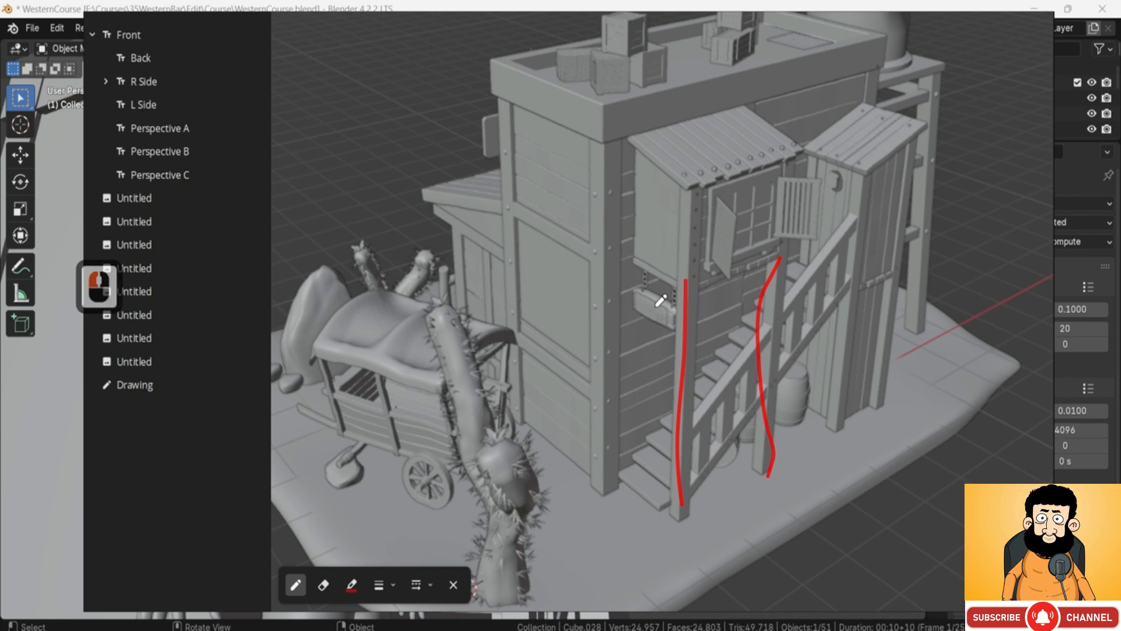
pyautogui.moveTo(693, 280); pyautogui.dragTo(699, 275)
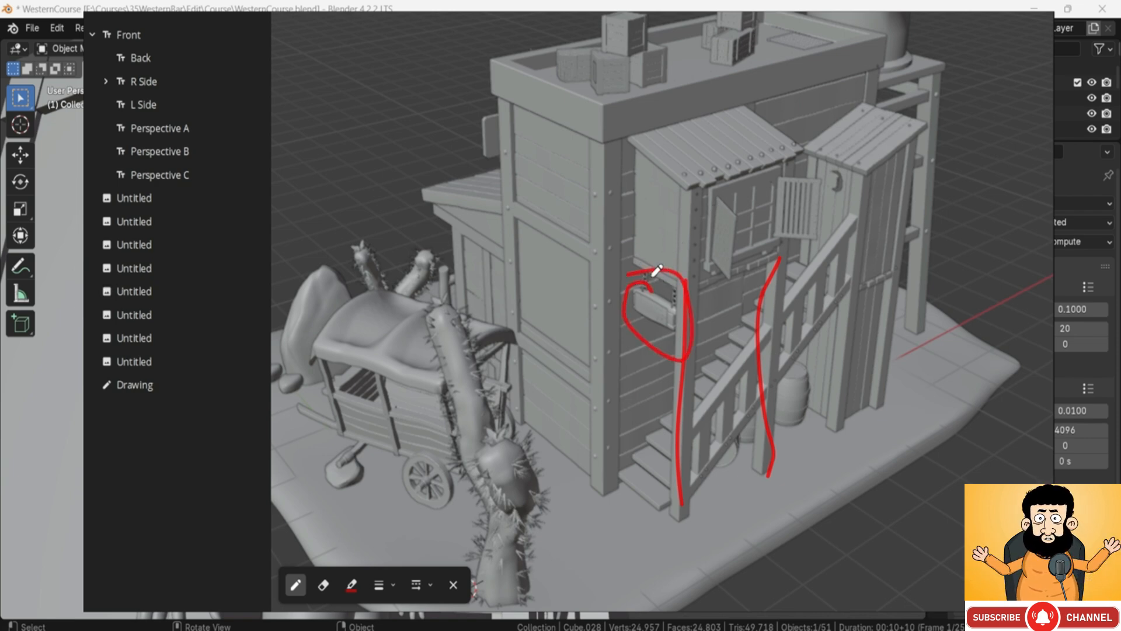
pyautogui.hotkey('ctrl', 'z')
pyautogui.hotkey('ctrl', 'z')
pyautogui.hotkey('ctrl', 'z')
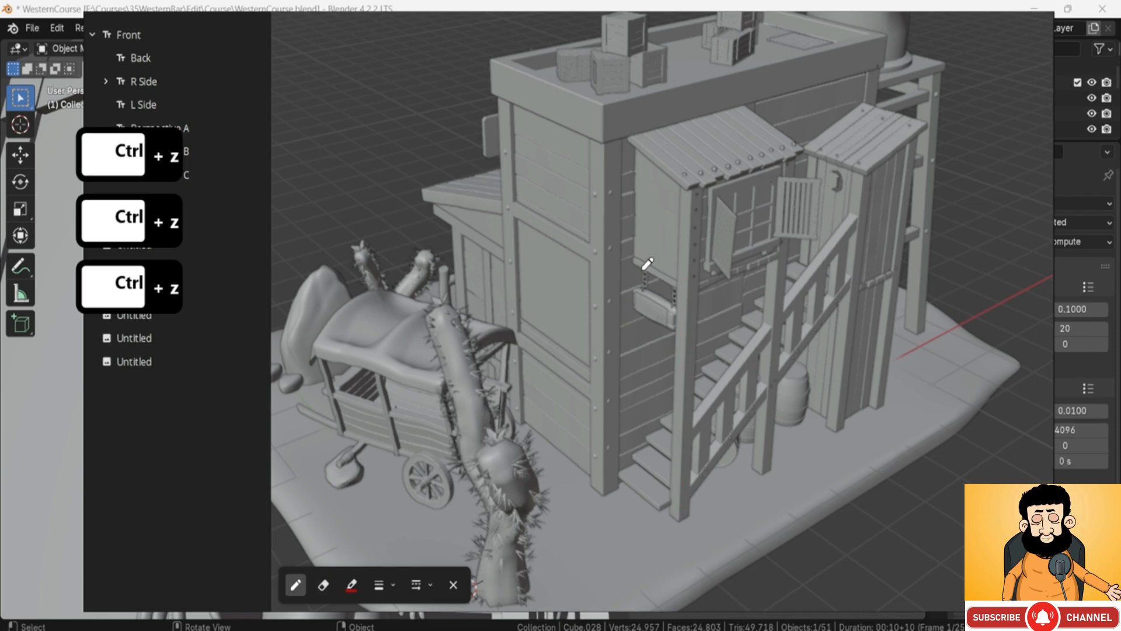
# Step: Outline the empty space below the raised box in red on the reference, along its underside and down the post
pyautogui.moveTo(677, 280); pyautogui.dragTo(669, 511)
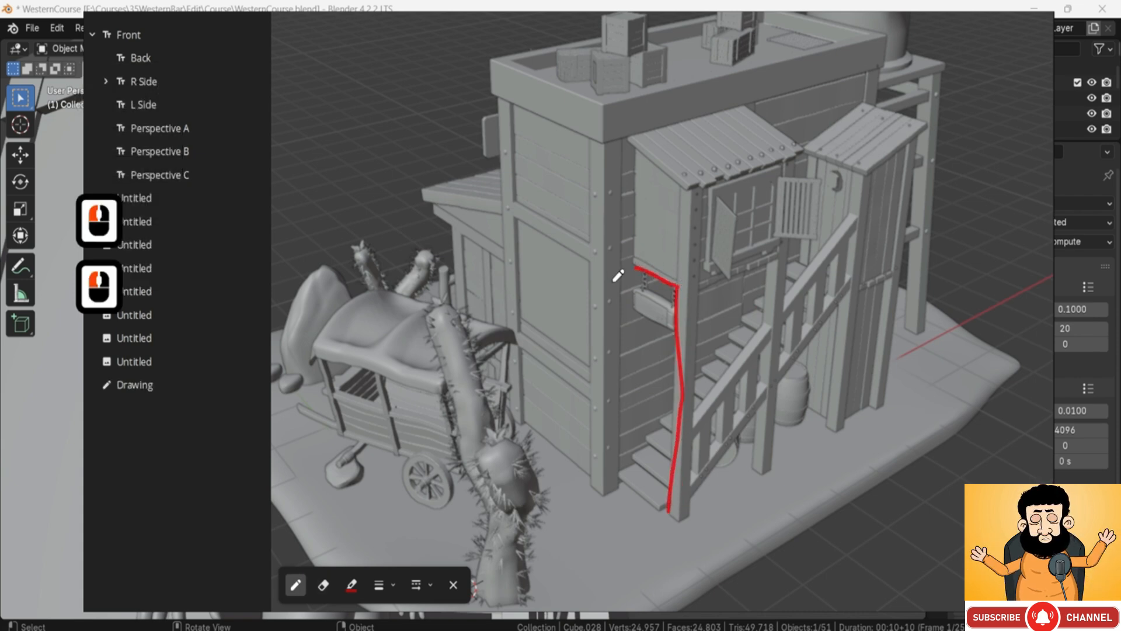
pyautogui.moveTo(630, 292); pyautogui.dragTo(628, 485)
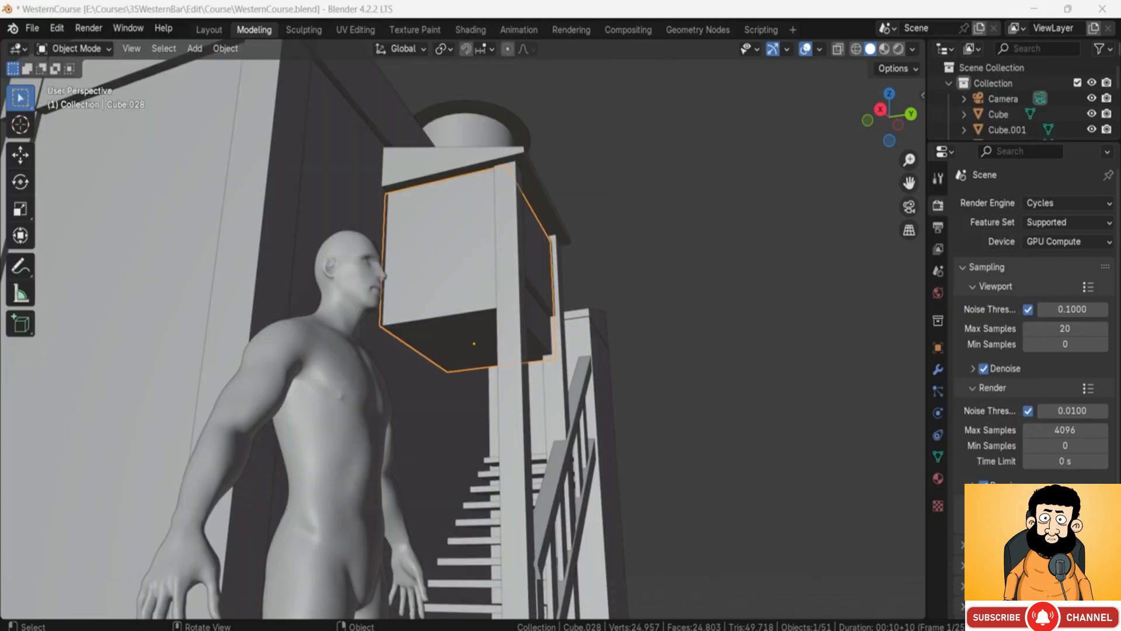
# Step: Back in Blender, duplicate the panel downward along Z to below the raised box and shrink the copy uniformly to 0.545
pyautogui.moveTo(428, 310)
pyautogui.mouseDown(button='middle')
pyautogui.moveTo(429, 384)
pyautogui.moveTo(483, 300)
pyautogui.mouseUp(button='middle')
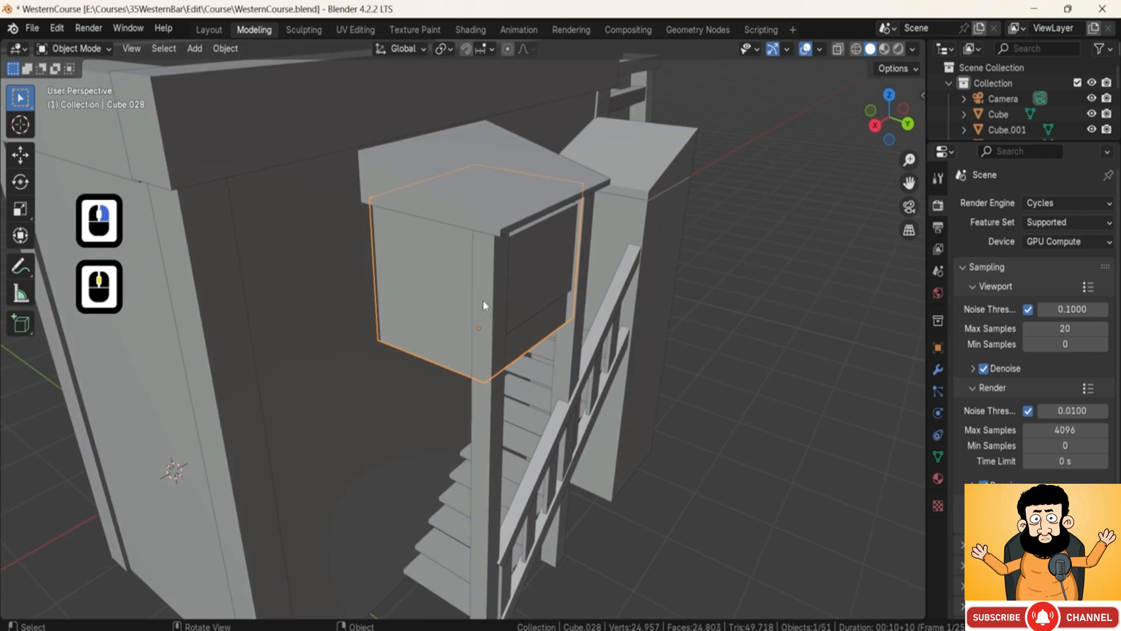
pyautogui.scroll(2, 485, 301)
pyautogui.click(556, 296)
pyautogui.hotkey('shift', 'd')
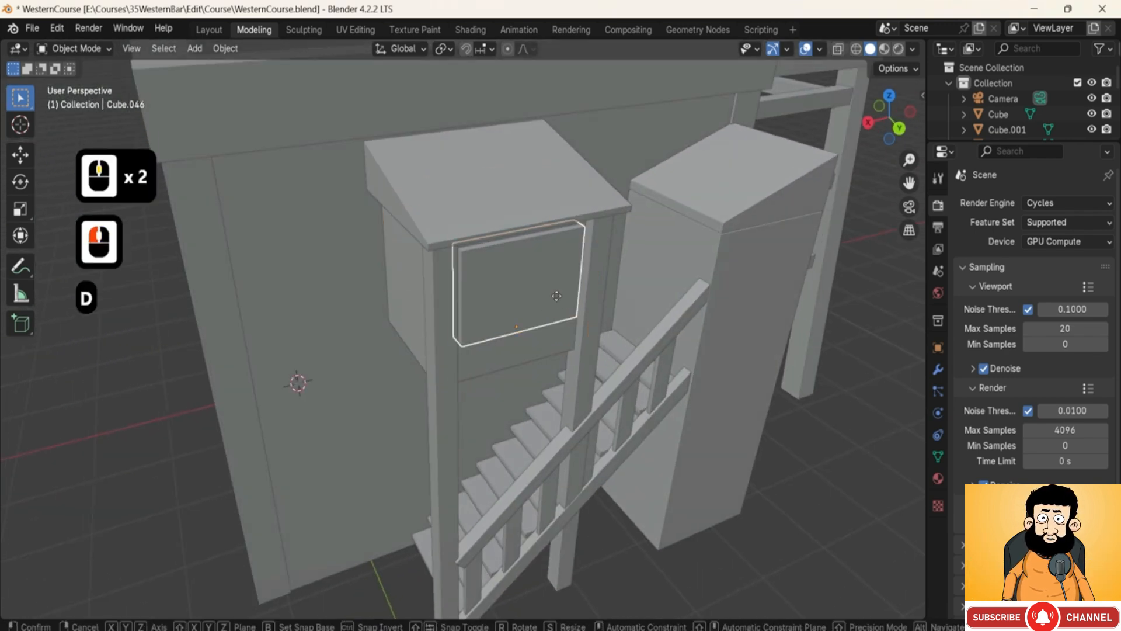
pyautogui.press('g')
pyautogui.press('z')
pyautogui.click(574, 373)
pyautogui.press('s')
pyautogui.click(577, 372)
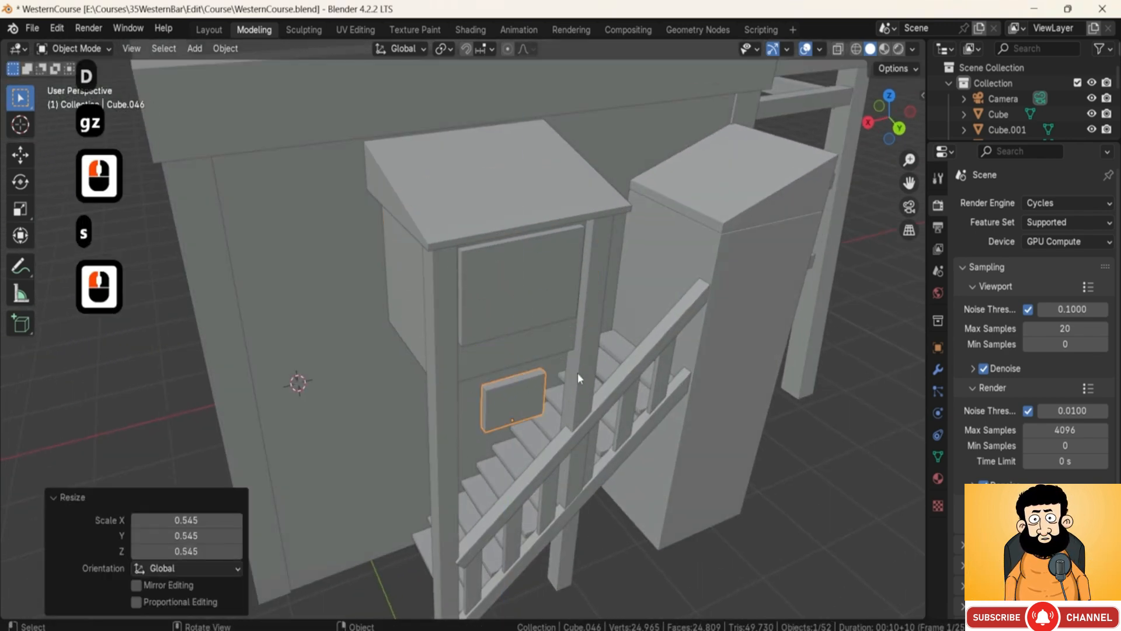
# Step: In top view, move the small sign panel about 0.99 m in X and -0.47 m in Y, and rotate it 90° about Z
pyautogui.press('KP_7')
pyautogui.press('g')
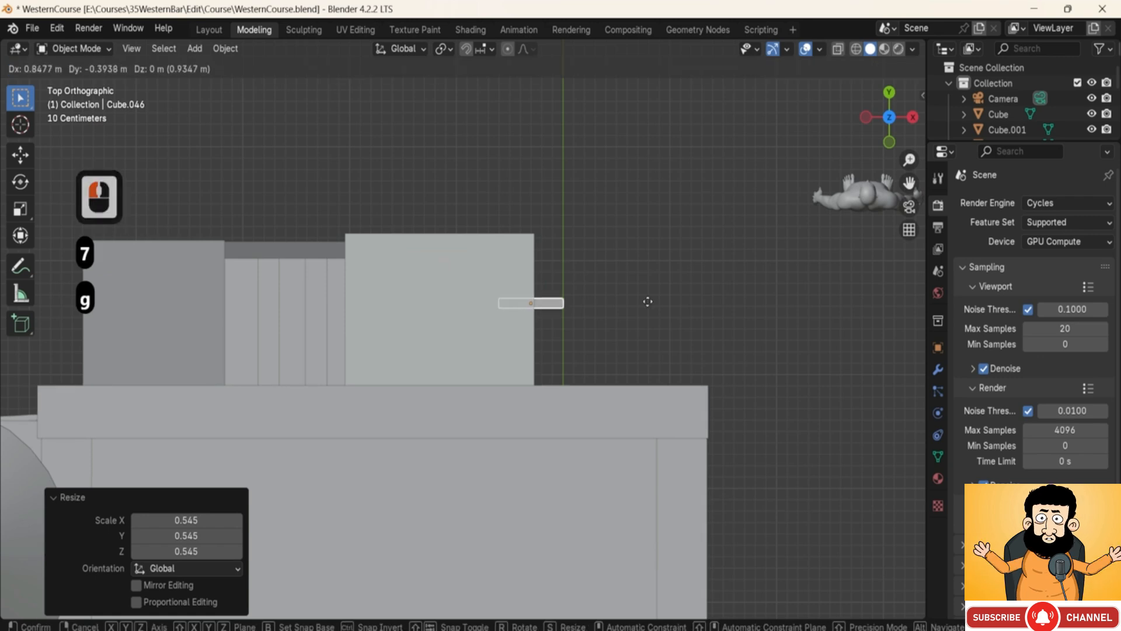
pyautogui.click(662, 307)
pyautogui.press('r')
pyautogui.press('z')
pyautogui.press('Escape')
pyautogui.press('r')
pyautogui.press('z')
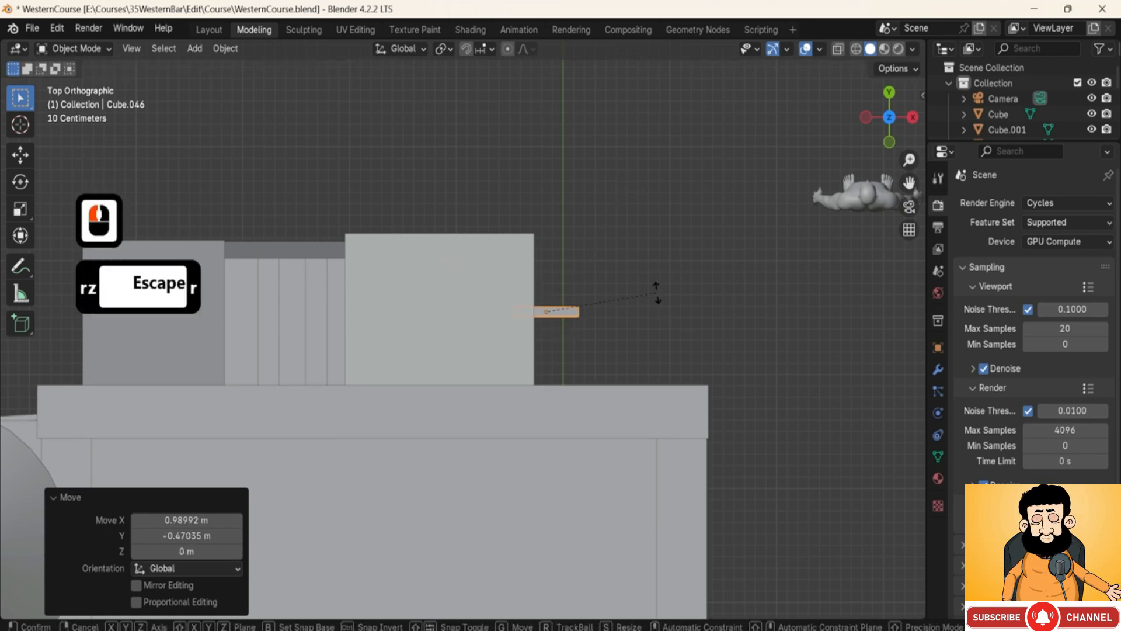
pyautogui.press('9')
pyautogui.press('0')
pyautogui.press('Return')
pyautogui.scroll(5, 656, 298)
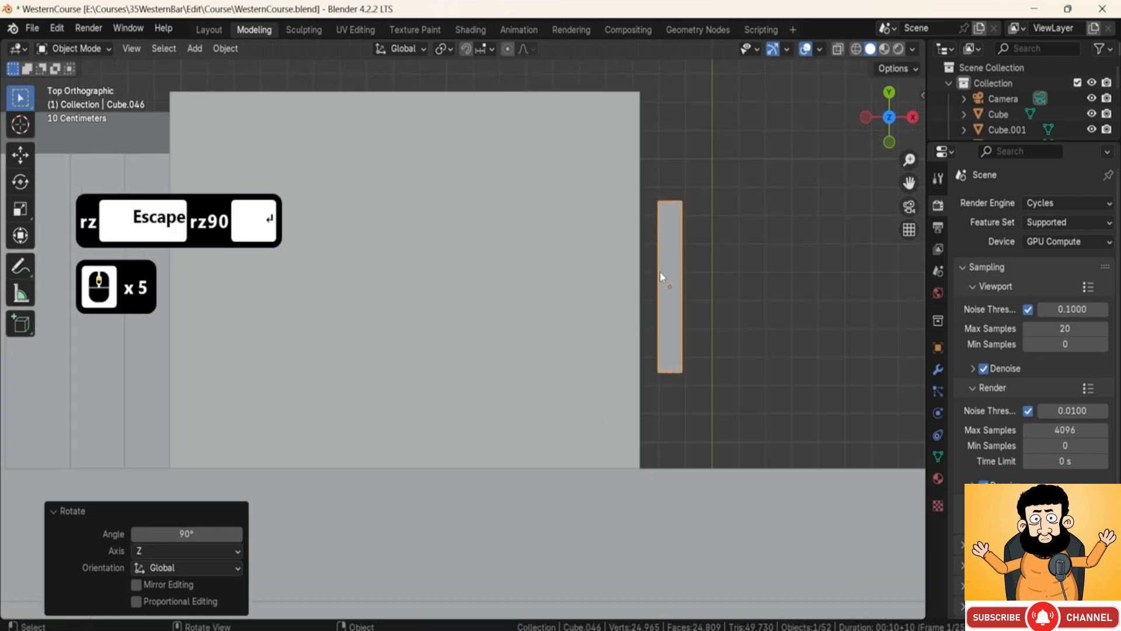
# Step: Adjust the sign's height along Z and shift it about -0.13 m along Y to centre it on the raised box
pyautogui.moveTo(663, 275); pyautogui.dragTo(525, 138, button='middle')
pyautogui.moveTo(526, 333); pyautogui.dragTo(536, 257, button='middle')
pyautogui.press('g')
pyautogui.press('z')
pyautogui.click(540, 307)
pyautogui.press('g')
pyautogui.press('y')
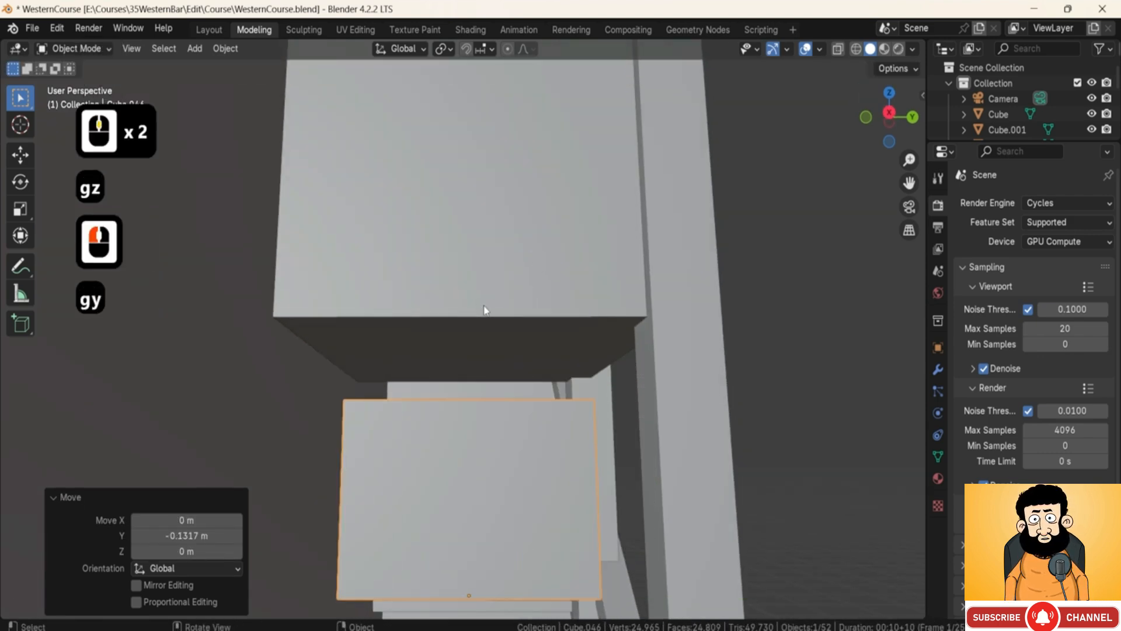
pyautogui.click(483, 307)
# Step: Slide the sign along X in towards the raised box and adjust its height along Z
pyautogui.moveTo(483, 308); pyautogui.dragTo(503, 375, button='middle')
pyautogui.press('g')
pyautogui.press('x')
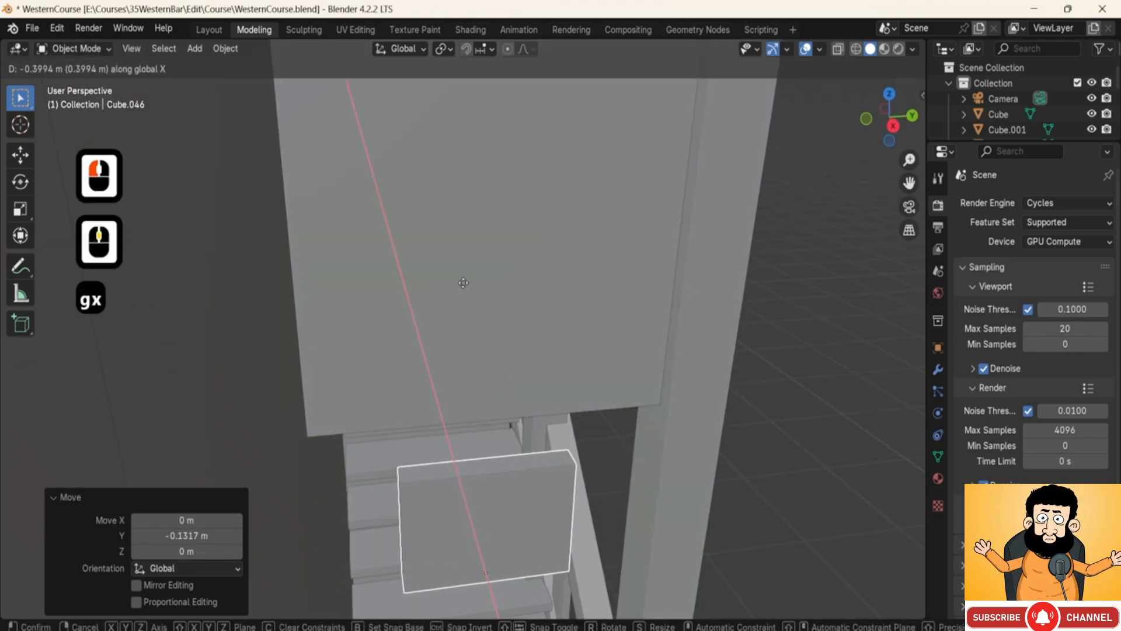
pyautogui.click(461, 283)
pyautogui.scroll(-4, 505, 300)
pyautogui.moveTo(493, 275); pyautogui.dragTo(526, 251, button='middle')
pyautogui.moveTo(525, 251)
pyautogui.keyDown('shift'); pyautogui.mouseDown(button='middle')
pyautogui.moveTo(555, 229)
pyautogui.moveTo(529, 257)
pyautogui.moveTo(591, 228)
pyautogui.moveTo(606, 280)
pyautogui.moveTo(561, 281)
pyautogui.moveTo(506, 258)
pyautogui.moveTo(563, 300)
pyautogui.moveTo(539, 268)
pyautogui.mouseUp(button='middle'); pyautogui.keyUp('shift')
pyautogui.press('g')
pyautogui.press('z')
pyautogui.click(549, 217)
# Step: Reposition the sign along Y, finishing with a nudge of about -0.06 m, and lower it along Z to leave a gap under the raised box
pyautogui.scroll(-2, 546, 245)
pyautogui.press('g')
pyautogui.press('y')
pyautogui.click(554, 269)
pyautogui.scroll(3, 590, 228)
pyautogui.press('g')
pyautogui.press('y')
pyautogui.click(511, 276)
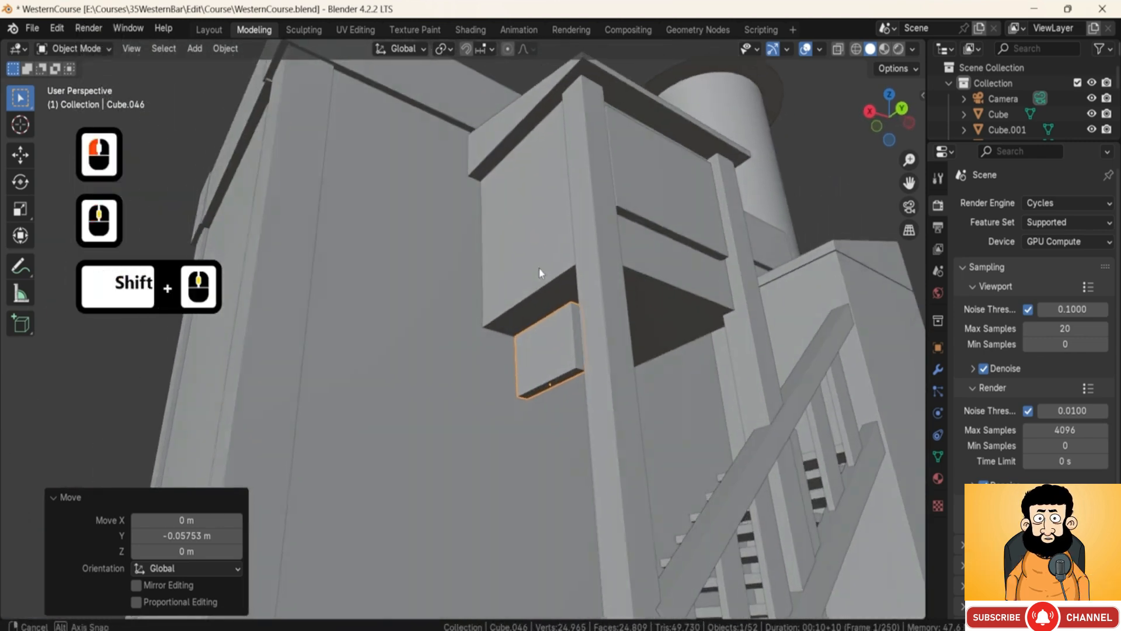
pyautogui.click(548, 338)
pyautogui.press('g')
pyautogui.press('z')
pyautogui.click(550, 355)
# Step: Slide the hanging sign along X away from the stair post
pyautogui.scroll(-3, 517, 431)
pyautogui.moveTo(517, 431); pyautogui.dragTo(470, 391, button='middle')
pyautogui.click(447, 438)
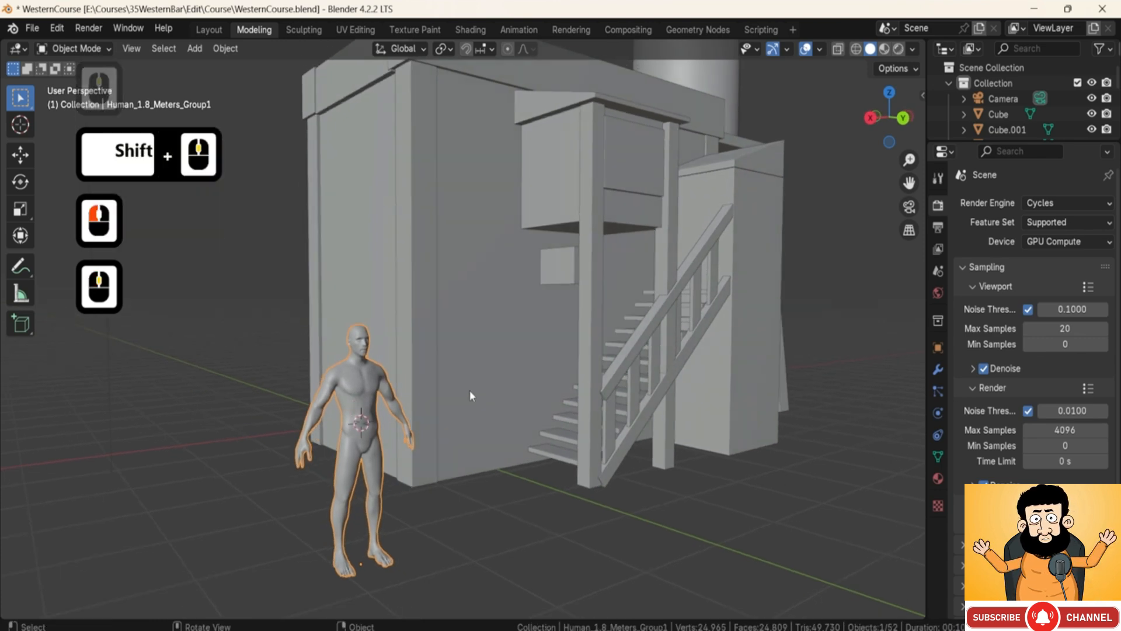
pyautogui.click(555, 266)
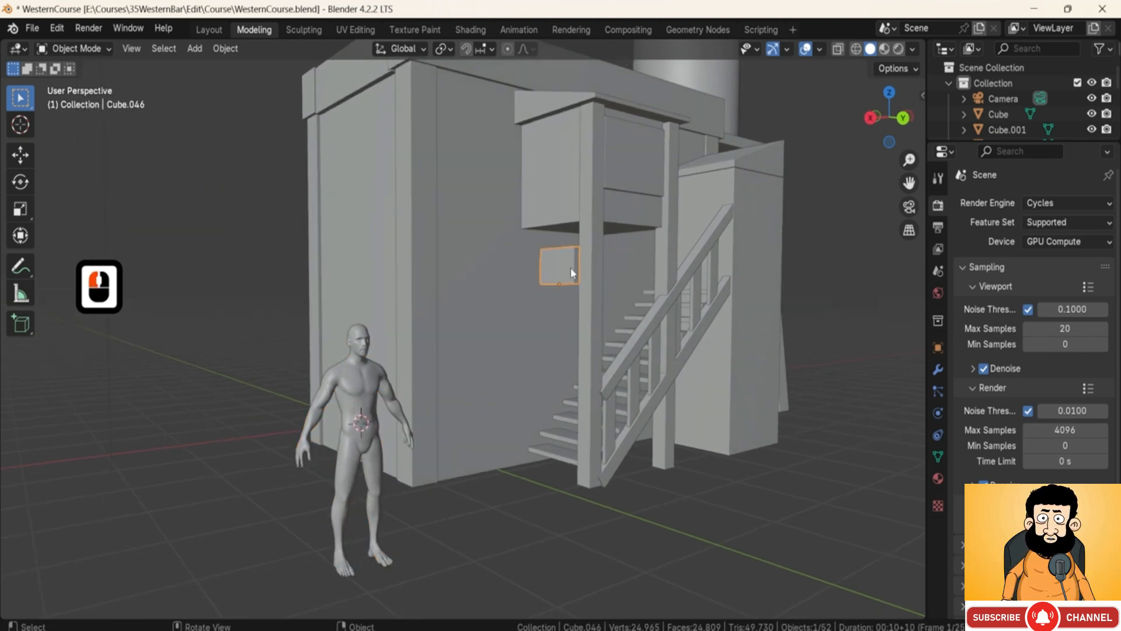
pyautogui.press('g')
pyautogui.press('x')
pyautogui.click(553, 269)
# Step: In back view, move the 1.8 m human figure about -3.05 m in X and 0.26 m in Z to stand below the sign
pyautogui.click(334, 382)
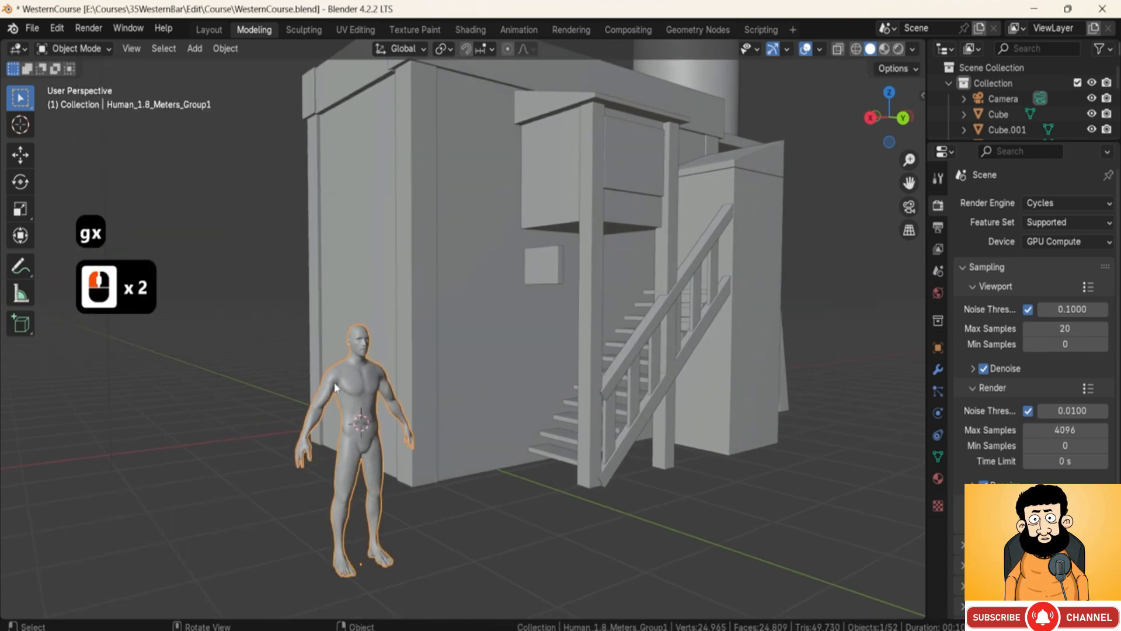
pyautogui.press('ctrl+KP_1')
pyautogui.click(276, 352)
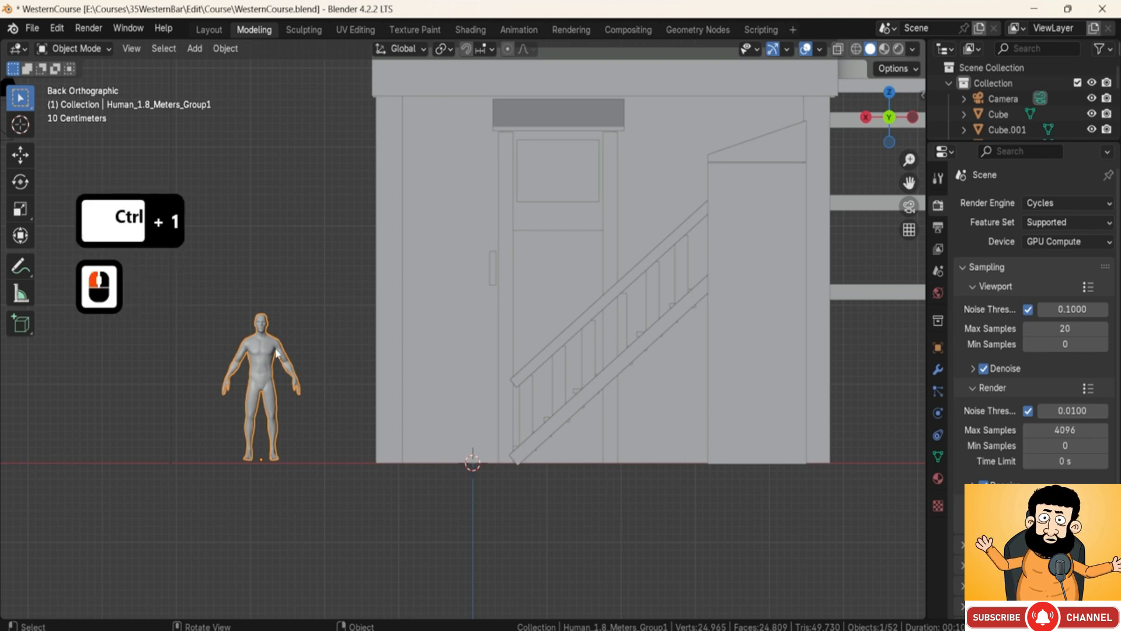
pyautogui.press('g')
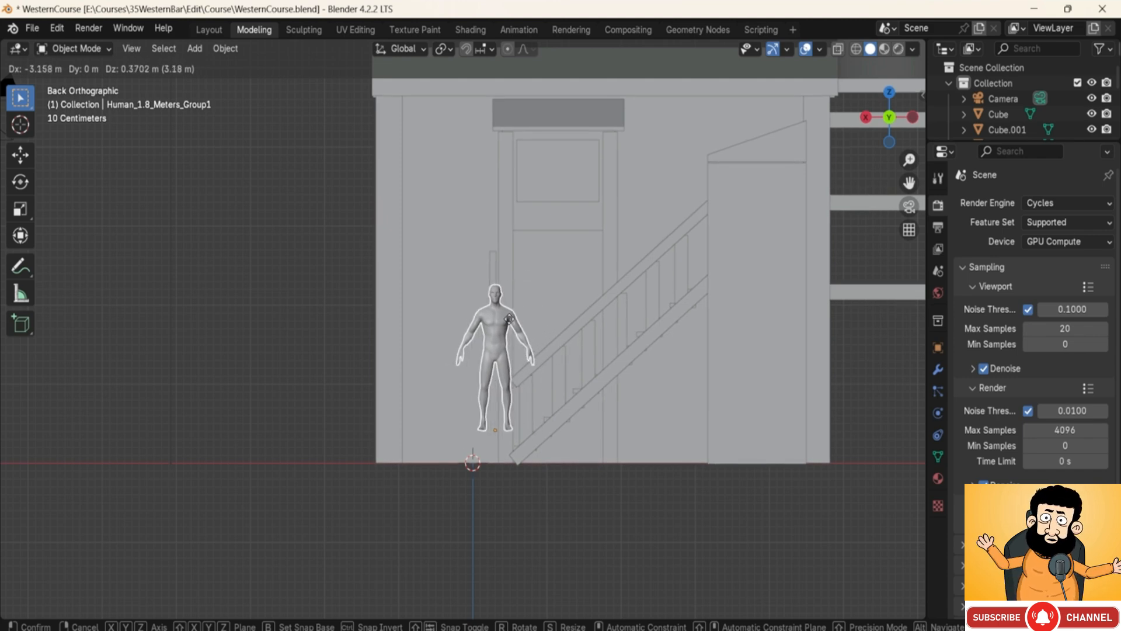
pyautogui.click(506, 294)
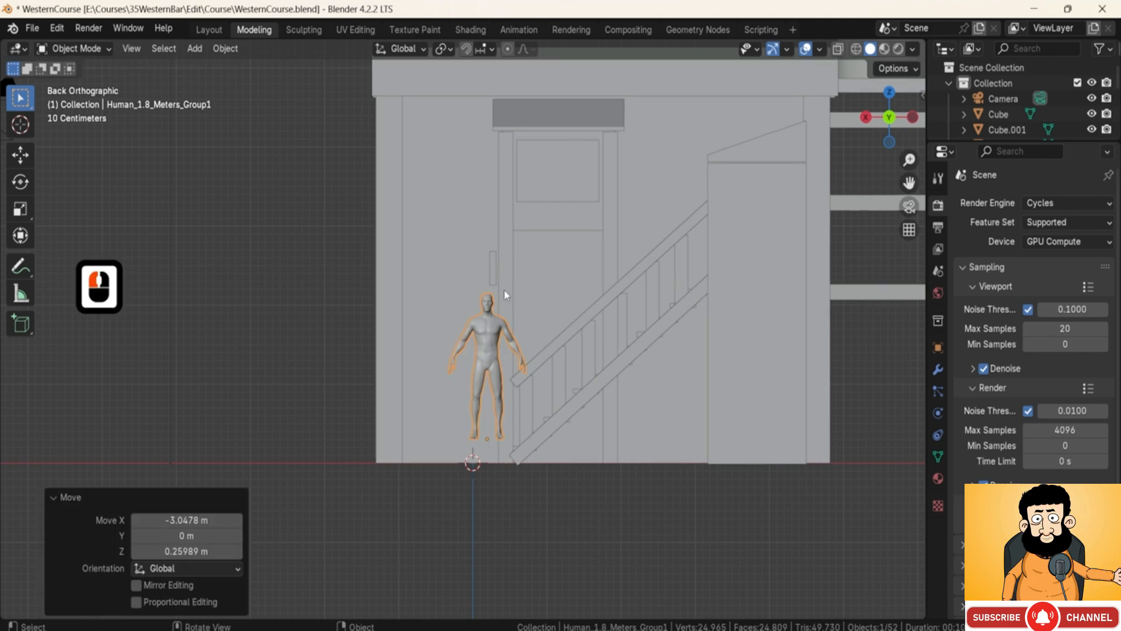
# Step: Line the sign up with the outer stair post and move the human figure directly beneath it
pyautogui.click(491, 271)
pyautogui.press('g')
pyautogui.click(496, 346)
pyautogui.press('g')
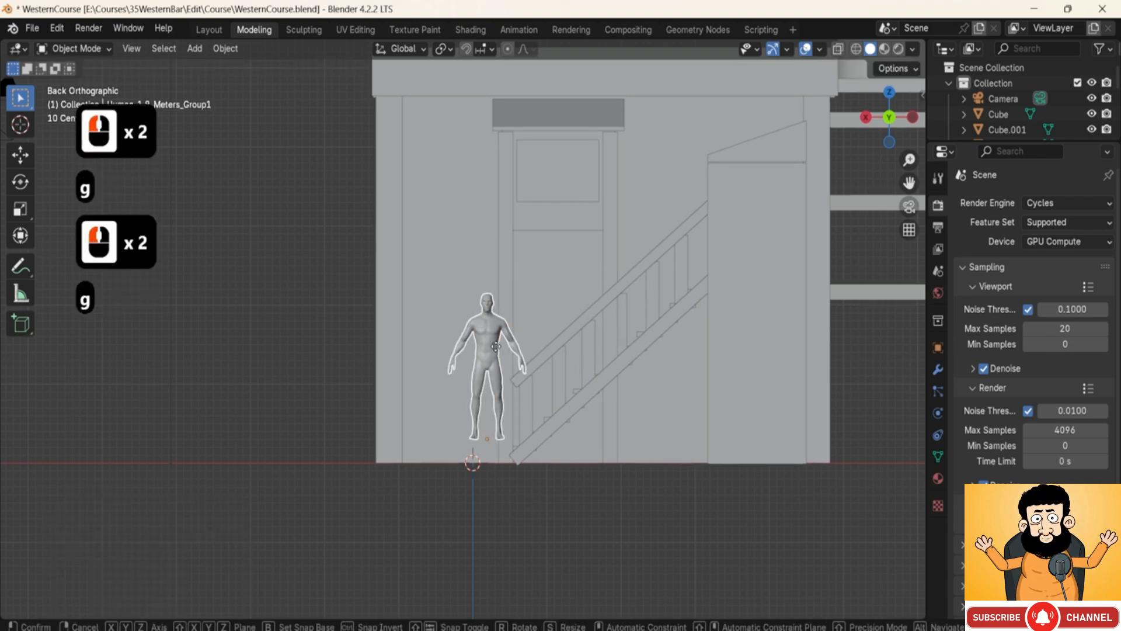
pyautogui.click(513, 333)
# Step: Compare the figure with the sign in back view, and lower the human figure about 0.27 m along Z
pyautogui.moveTo(491, 296); pyautogui.dragTo(520, 288, button='middle')
pyautogui.keyDown('shift'); pyautogui.click(549, 258); pyautogui.keyUp('shift')
pyautogui.press('ctrl+KP_1')
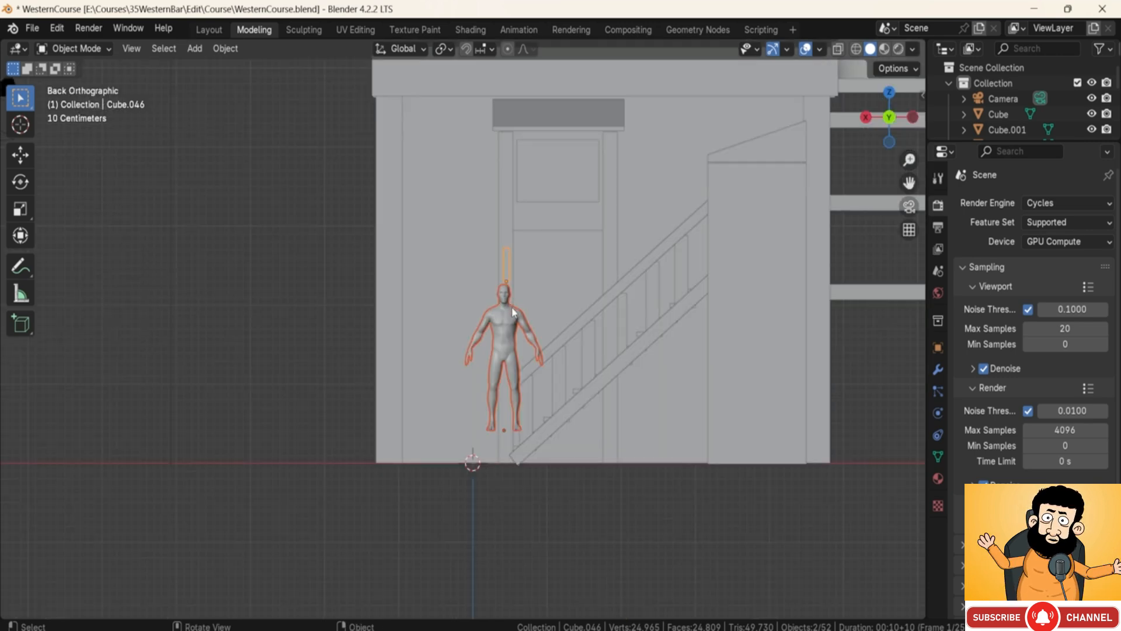
pyautogui.moveTo(498, 355); pyautogui.dragTo(626, 367, button='middle')
pyautogui.click(625, 367)
pyautogui.press('g')
pyautogui.press('z')
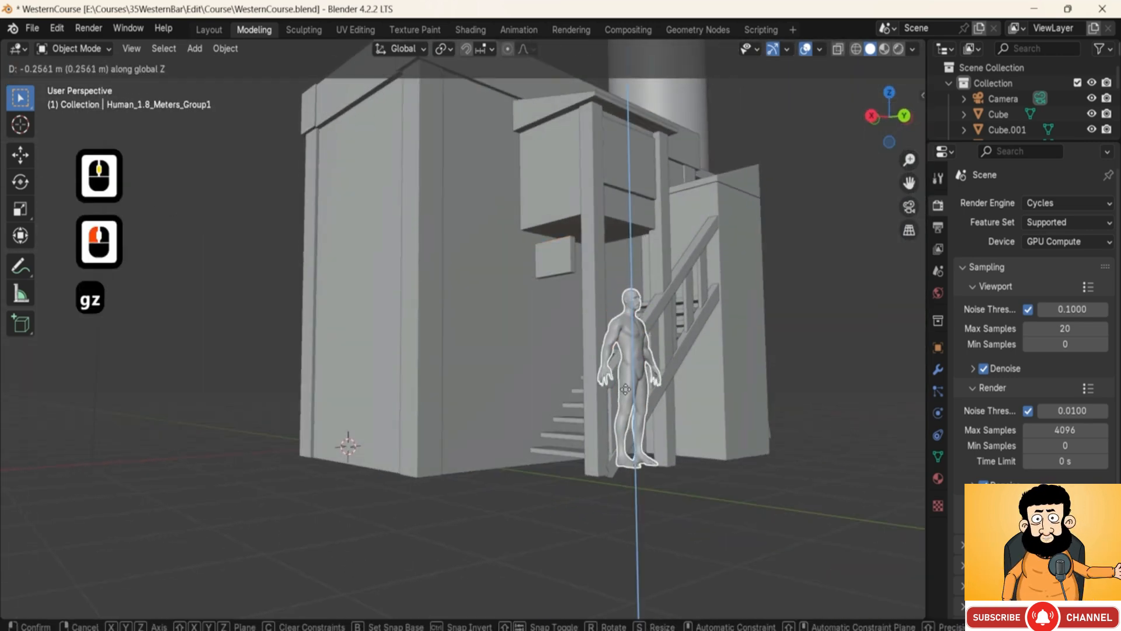
pyautogui.click(626, 380)
# Step: Select the human figure and the sign together and check the headroom between them from the back and in perspective
pyautogui.scroll(2, 626, 379)
pyautogui.moveTo(514, 374); pyautogui.dragTo(575, 333, button='middle')
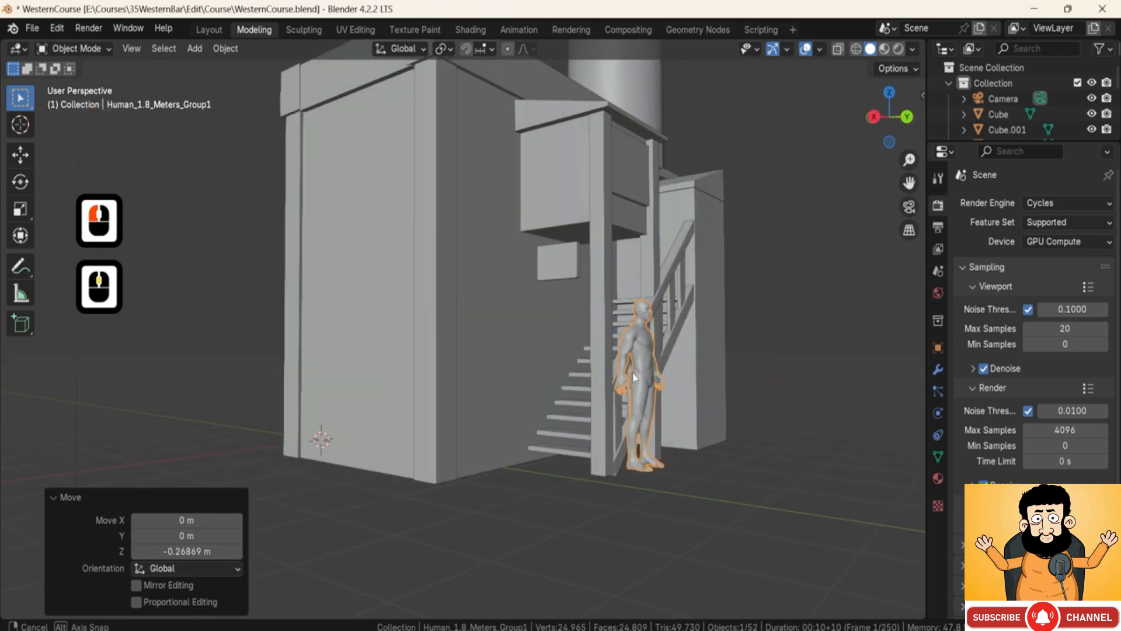
pyautogui.keyDown('shift'); pyautogui.click(564, 258); pyautogui.keyUp('shift')
pyautogui.press('ctrl+KP_1')
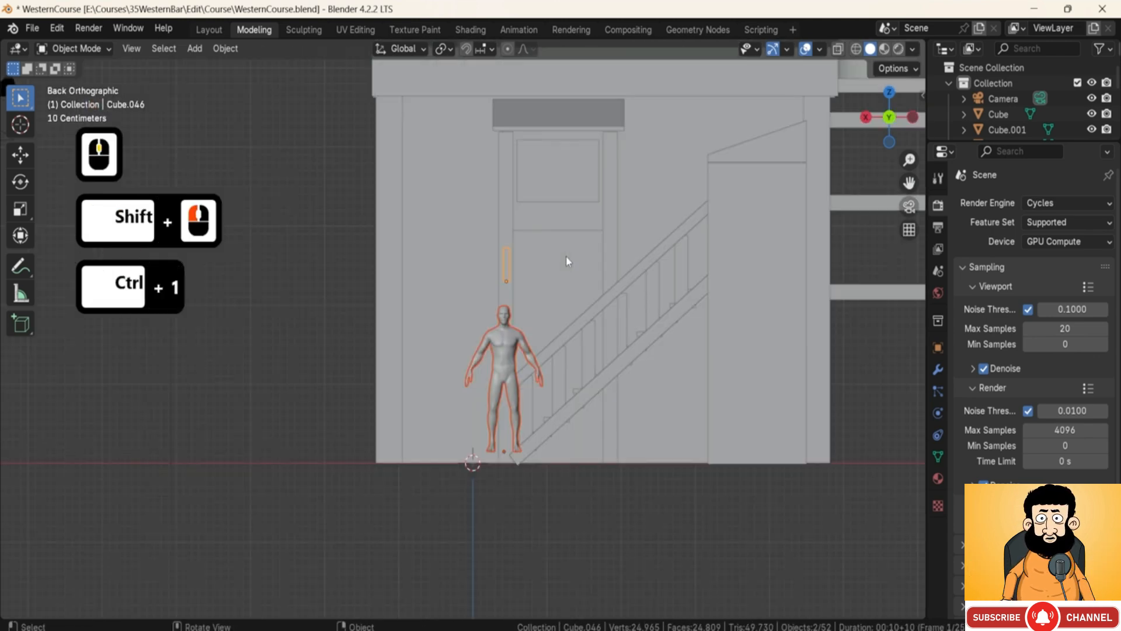
pyautogui.scroll(3, 560, 324)
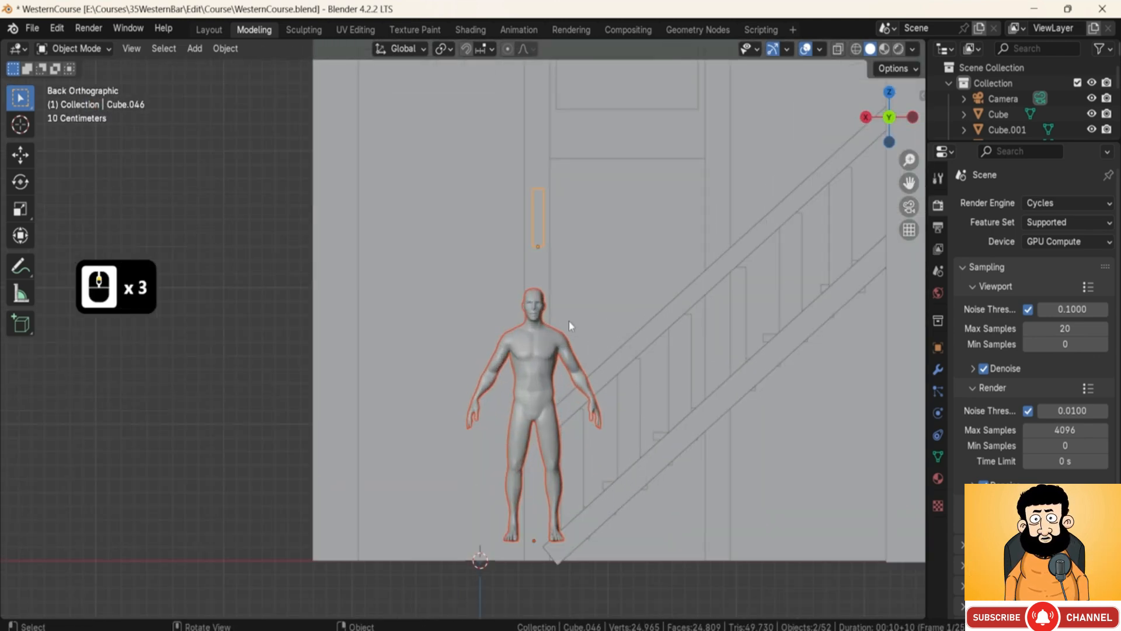
pyautogui.moveTo(546, 245); pyautogui.dragTo(638, 350, button='middle')
pyautogui.scroll(-3, 637, 349)
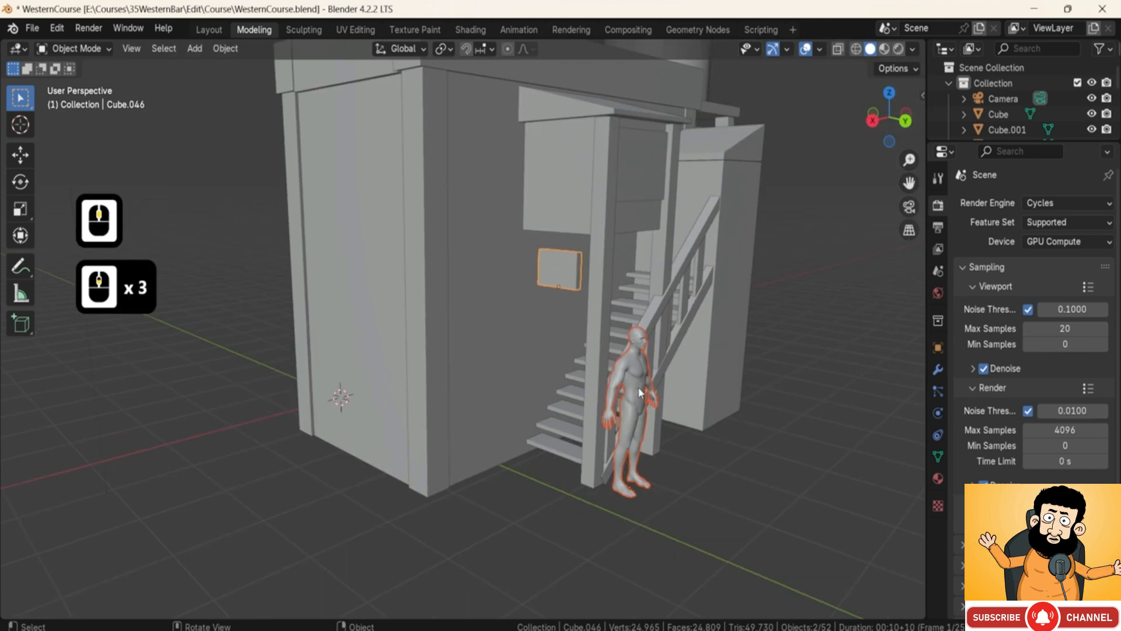
# Step: Stretch the hanging sign along Y to widen it below the raised box
pyautogui.click(639, 391)
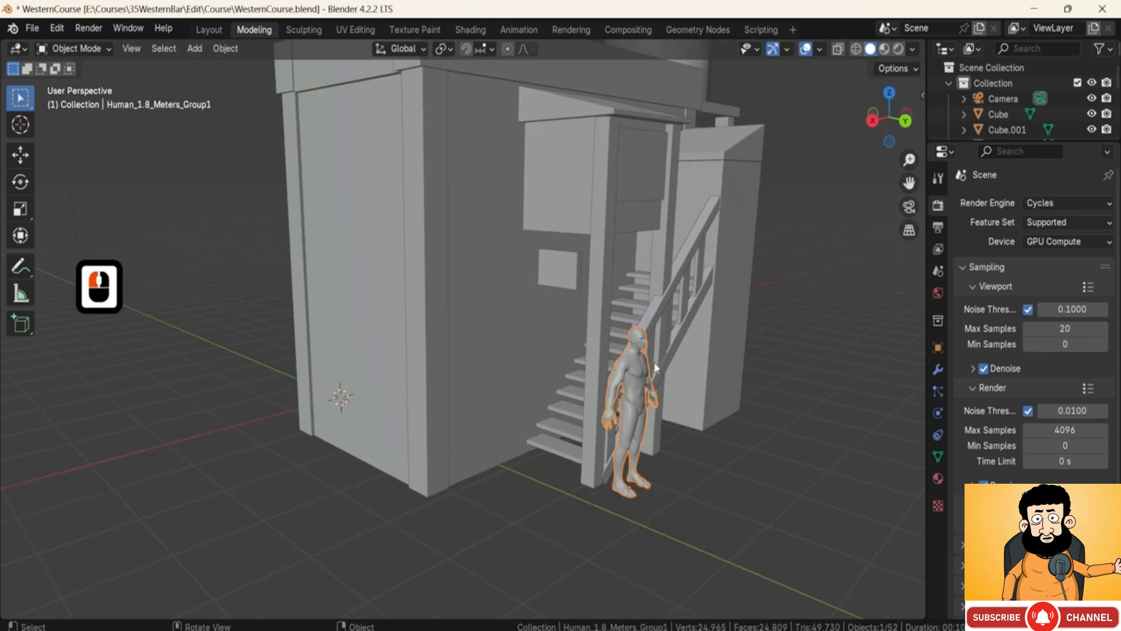
pyautogui.moveTo(649, 365); pyautogui.dragTo(624, 304, button='middle')
pyautogui.click(569, 270)
pyautogui.press('s')
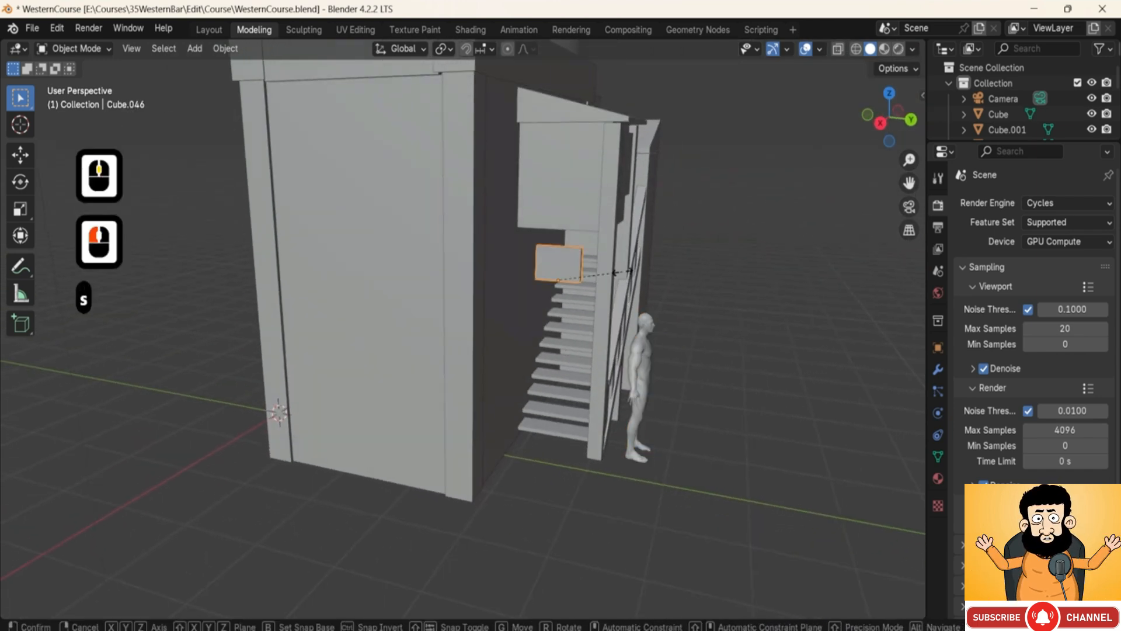
pyautogui.press('y')
pyautogui.click(565, 244)
# Step: Examine the whole greybox building, with its stairs, outhouse and water tower, from several sides against the human figure's scale
pyautogui.click(642, 377)
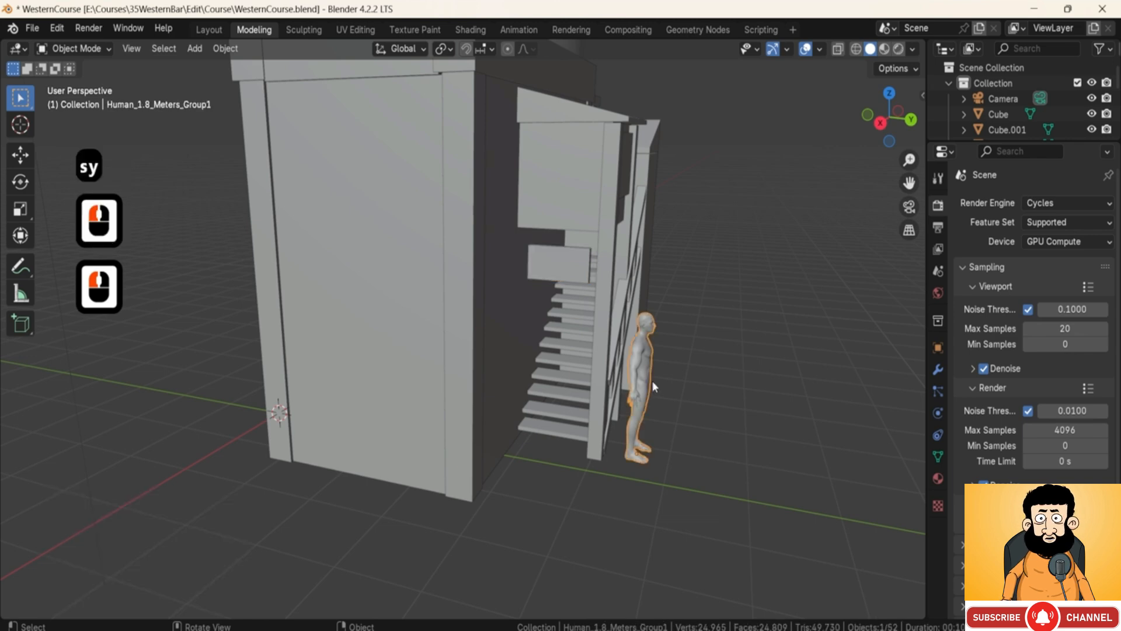
pyautogui.moveTo(652, 381); pyautogui.dragTo(581, 350, button='middle')
pyautogui.scroll(-2, 653, 362)
pyautogui.moveTo(581, 351); pyautogui.dragTo(517, 347, button='middle')
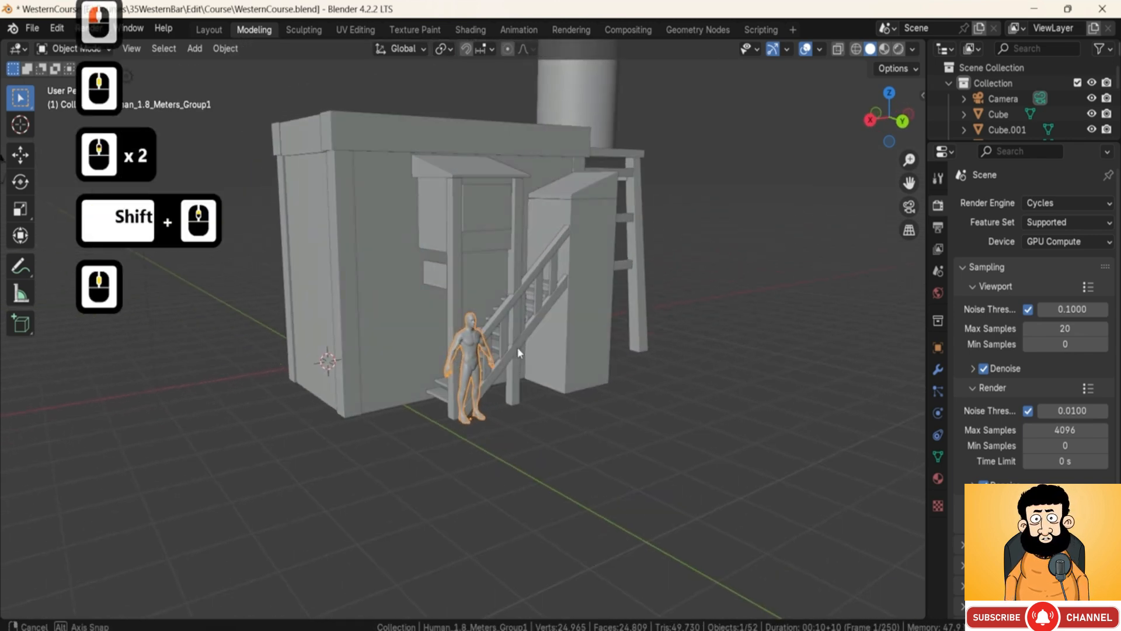
pyautogui.middleClick(516, 347)
pyautogui.click(481, 360)
pyautogui.scroll(-4, 485, 366)
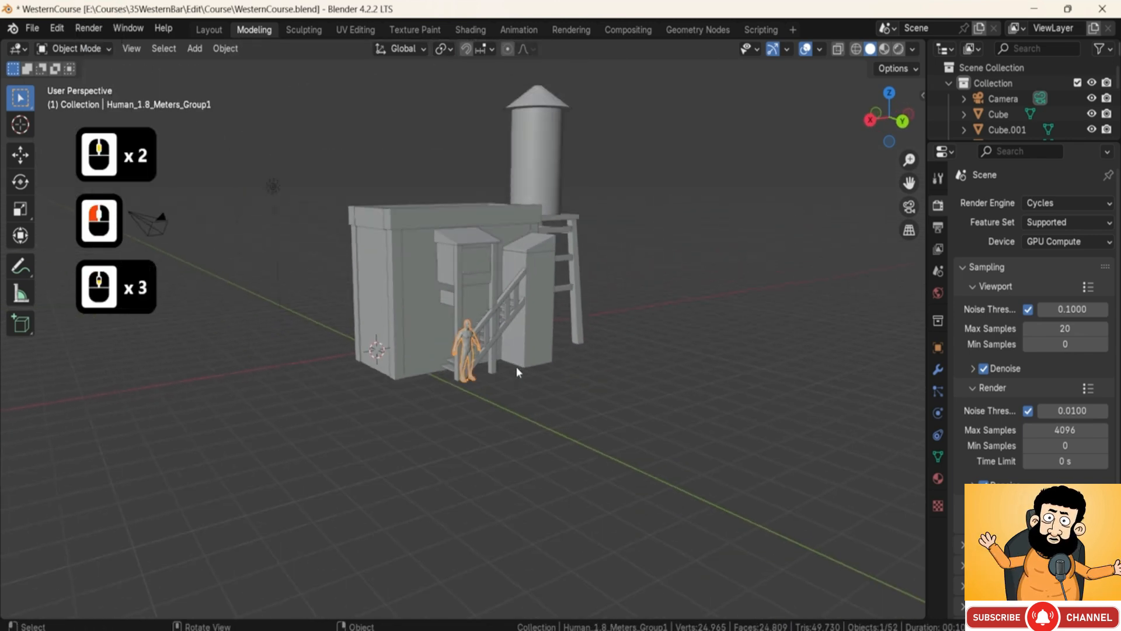
pyautogui.moveTo(516, 366); pyautogui.dragTo(368, 349, button='middle')
pyautogui.keyDown('shift'); pyautogui.moveTo(745, 326); pyautogui.dragTo(711, 329, button='middle'); pyautogui.keyUp('shift')
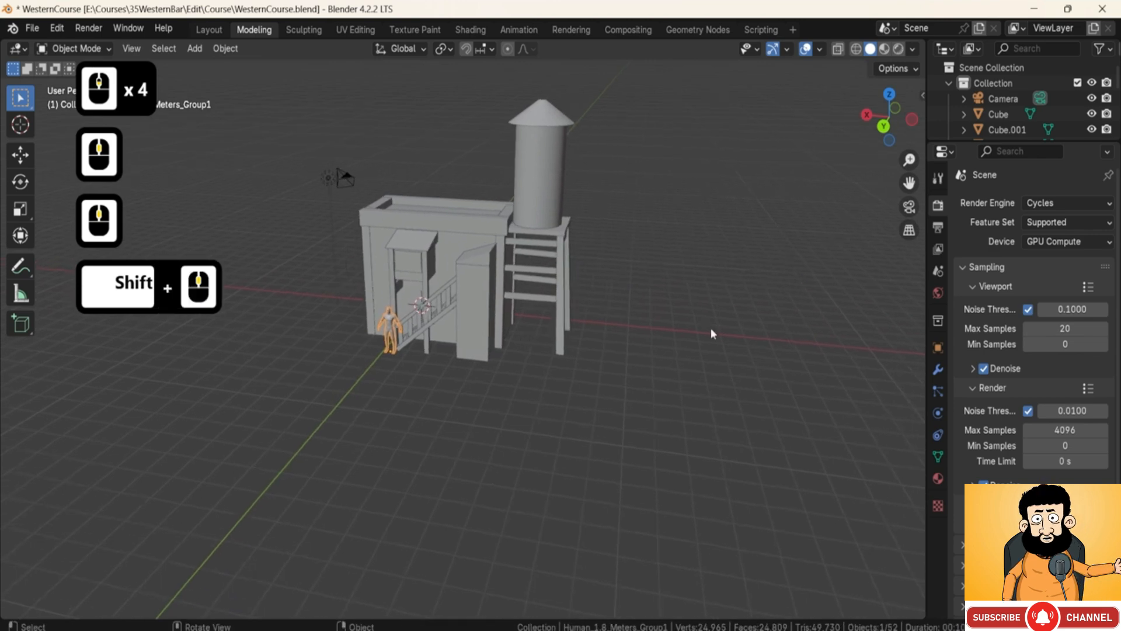
pyautogui.moveTo(503, 321); pyautogui.dragTo(448, 319, button='middle')
pyautogui.middleClick(495, 338)
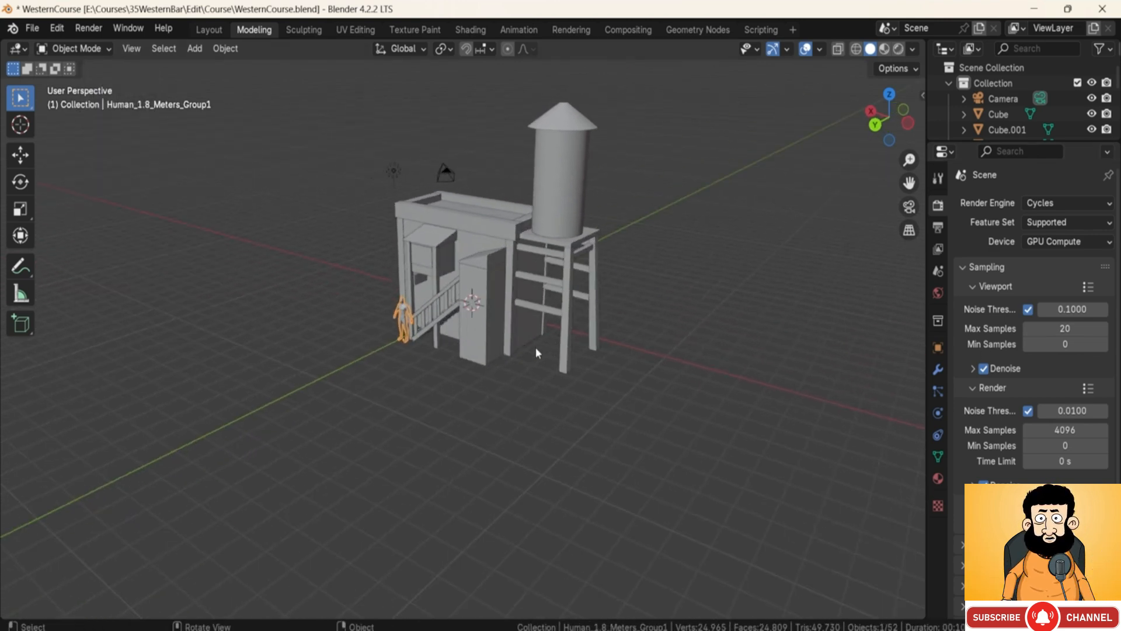
pyautogui.press('F8')
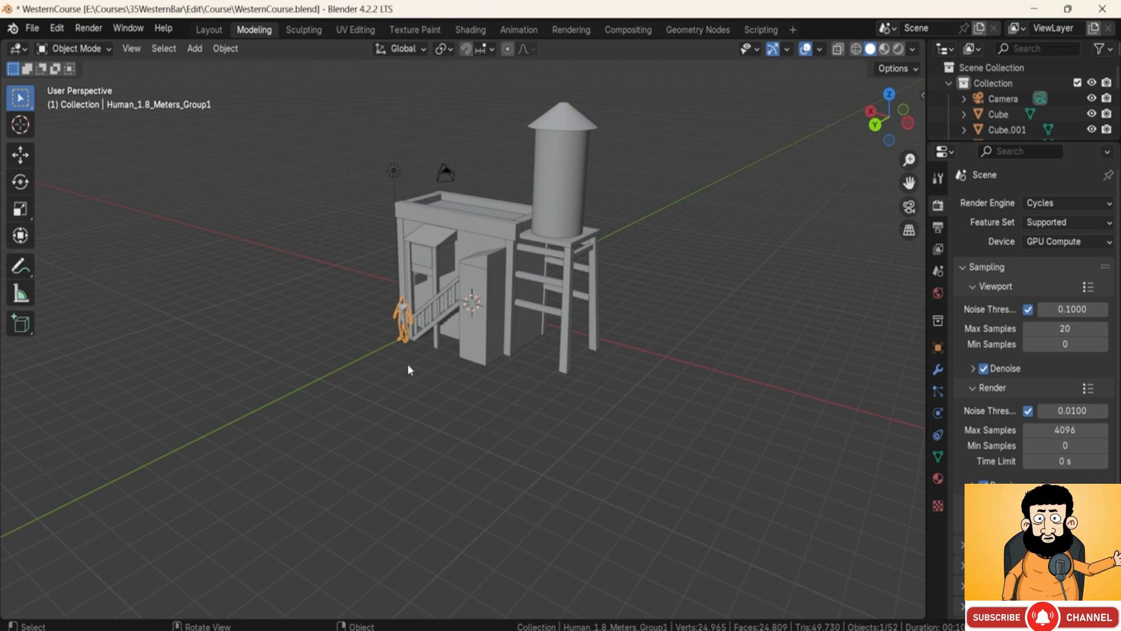
pyautogui.moveTo(408, 363); pyautogui.dragTo(591, 334, button='middle')
pyautogui.keyDown('shift'); pyautogui.moveTo(363, 365); pyautogui.dragTo(398, 381, button='middle'); pyautogui.keyUp('shift')
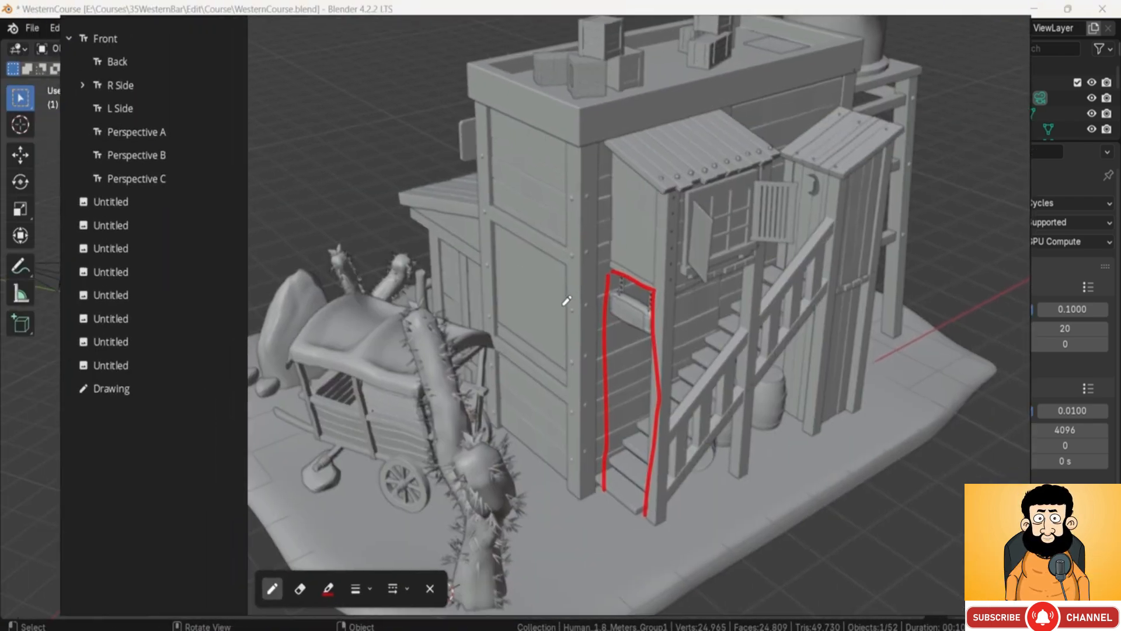
# Step: Switch to the reference board and circle the covered wagon in red on the staircase-side view and on Perspective A
pyautogui.scroll(2, 420, 296)
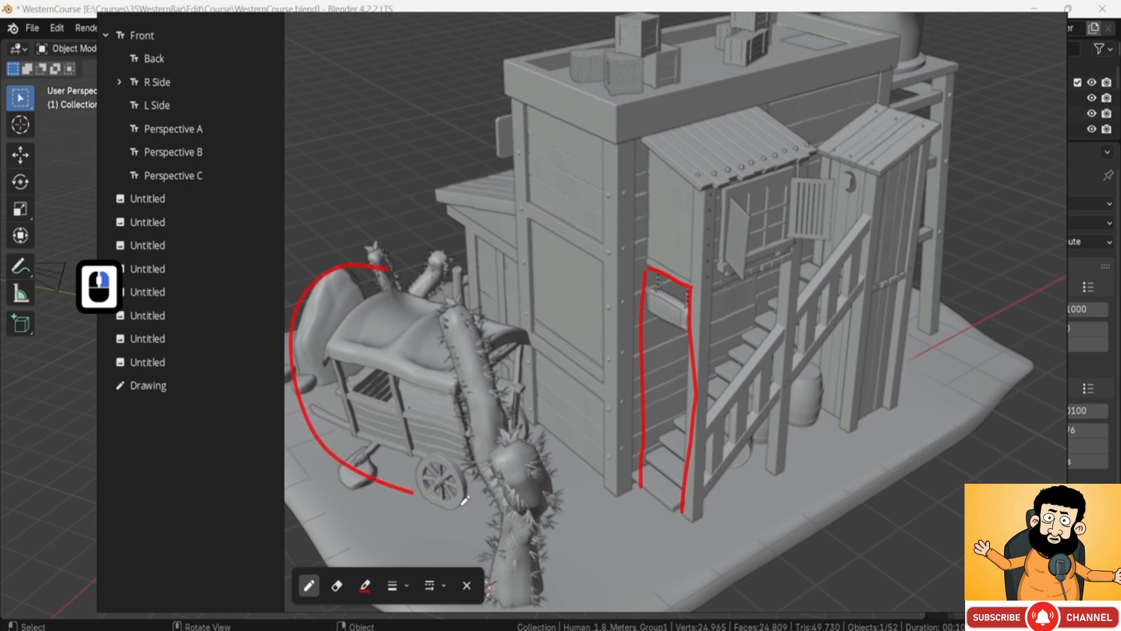
pyautogui.moveTo(465, 501); pyautogui.dragTo(324, 304)
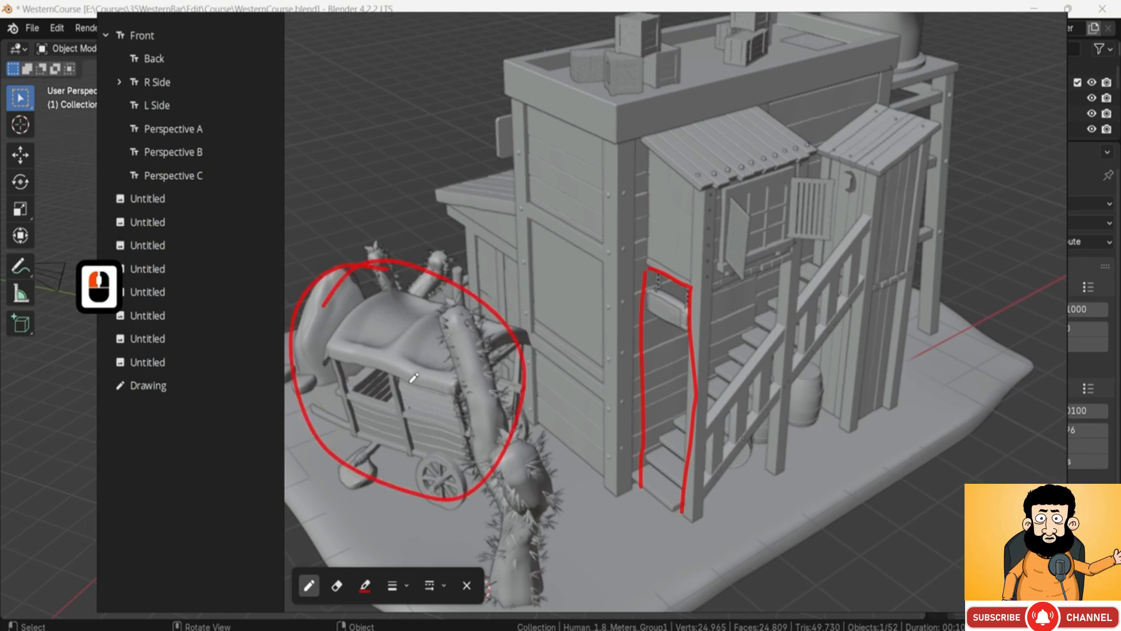
pyautogui.scroll(-9, 438, 376)
pyautogui.moveTo(487, 350); pyautogui.dragTo(601, 358, button='middle')
pyautogui.scroll(5, 585, 332)
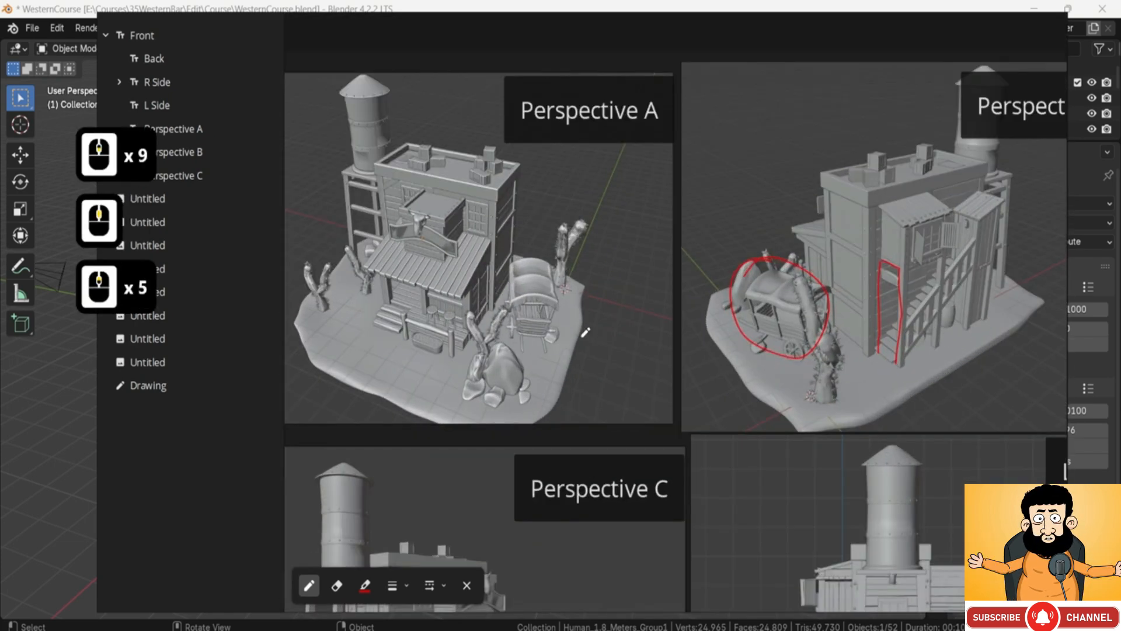
pyautogui.scroll(1, 586, 332)
pyautogui.moveTo(492, 308); pyautogui.dragTo(555, 244)
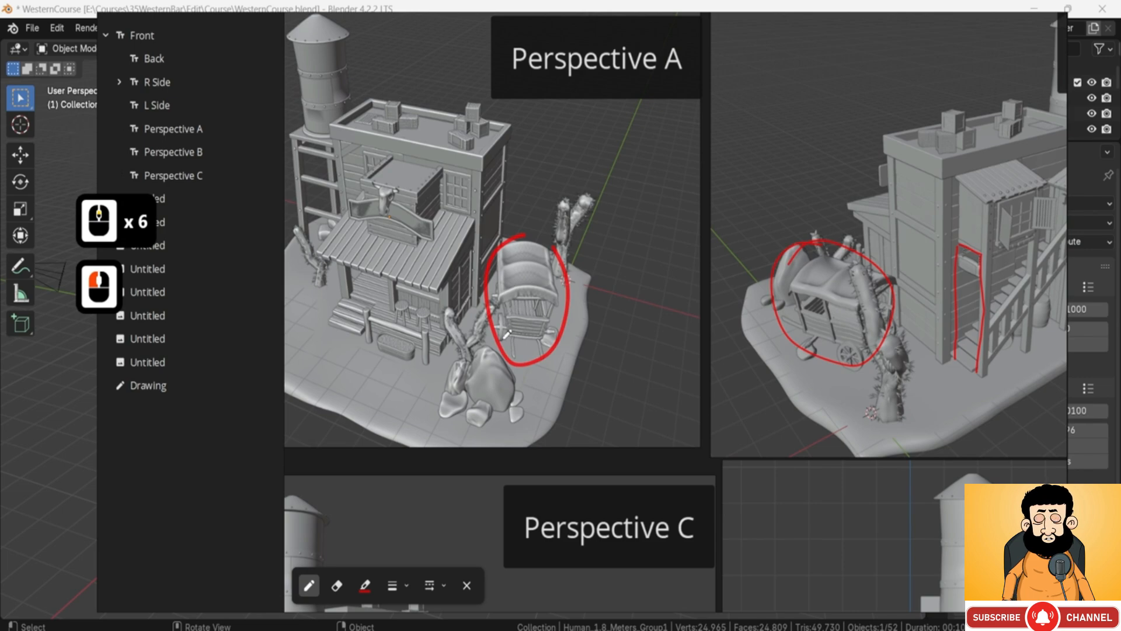
pyautogui.scroll(2, 541, 318)
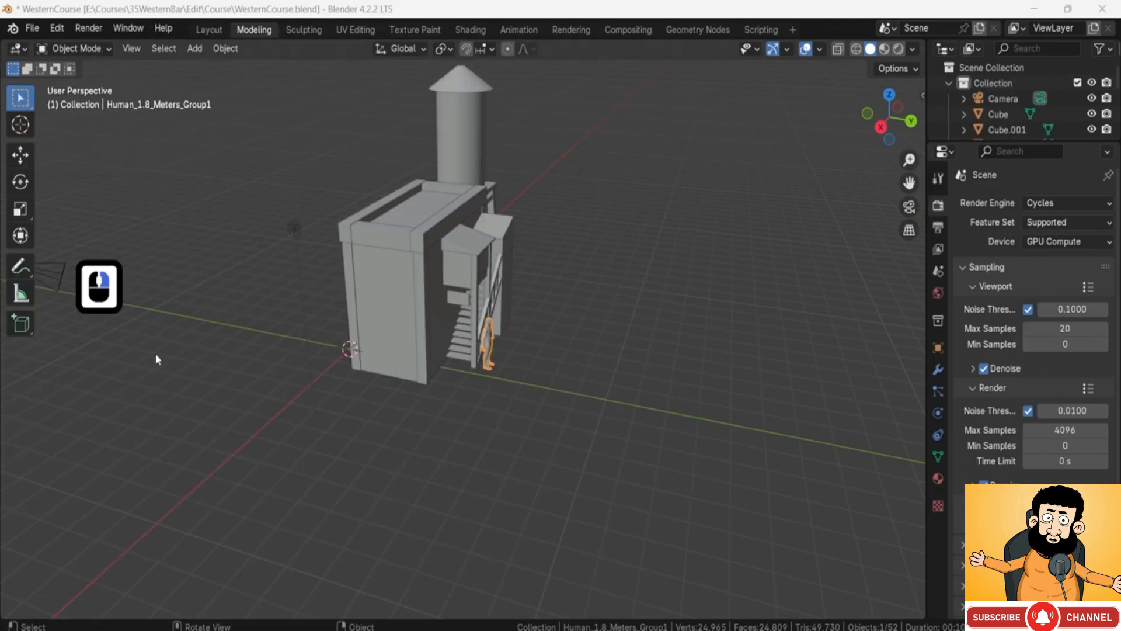
# Step: Switch back to Blender, turn to the building's end wall and deselect the human figure
pyautogui.moveTo(155, 358)
pyautogui.mouseDown(button='middle')
pyautogui.moveTo(338, 359)
pyautogui.moveTo(285, 328)
pyautogui.mouseUp(button='middle')
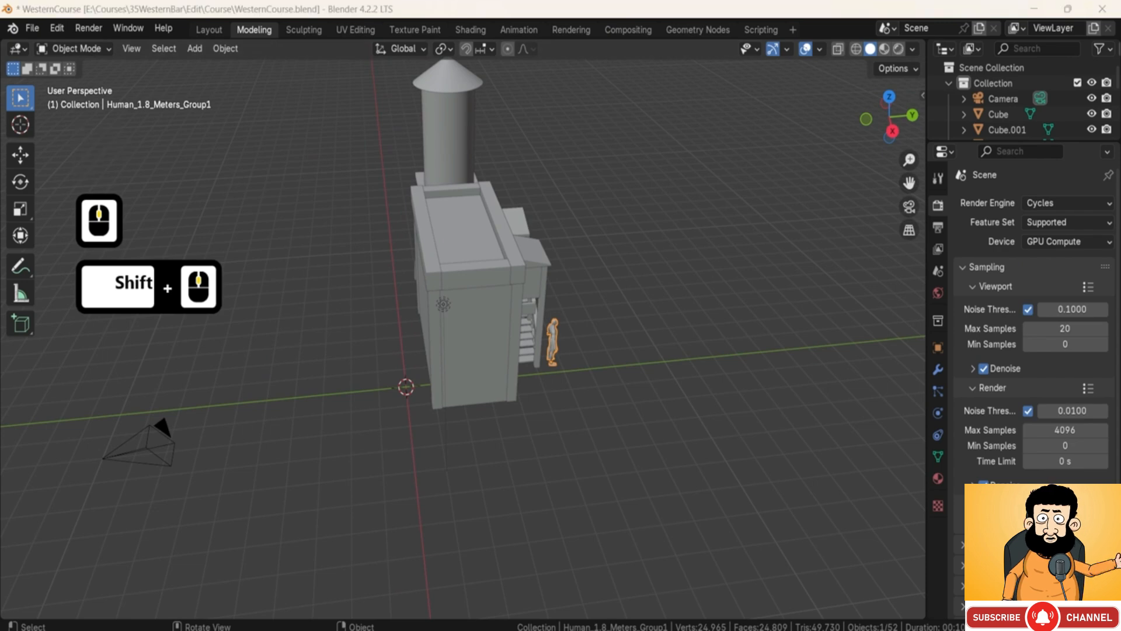
pyautogui.click(558, 376)
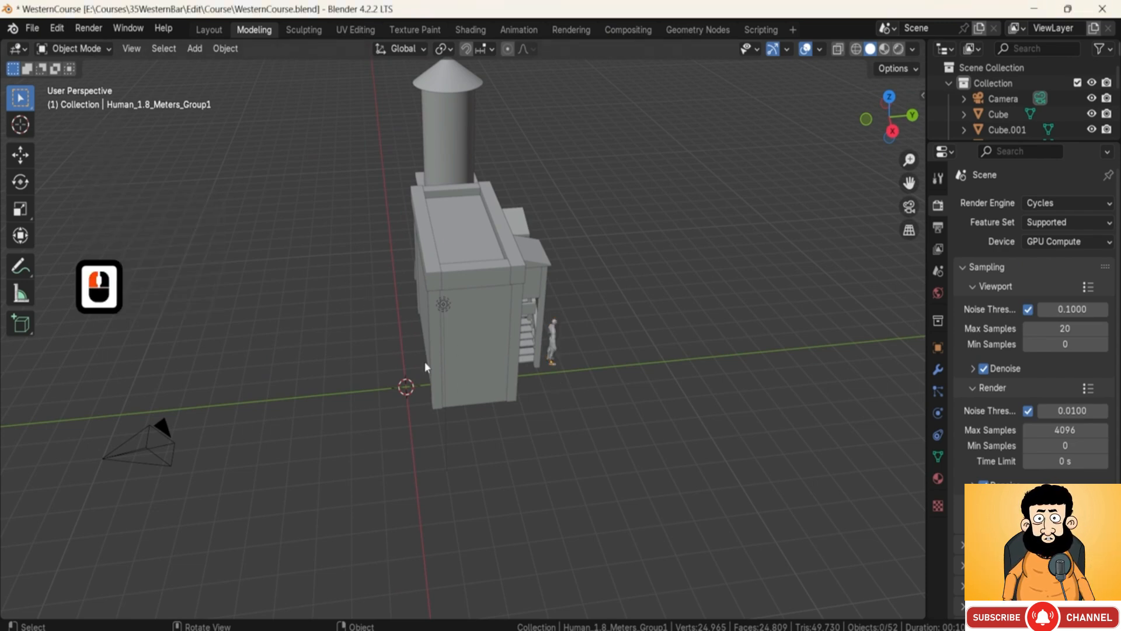
pyautogui.press('F8')
pyautogui.press('F8')
pyautogui.scroll(-2, 442, 350)
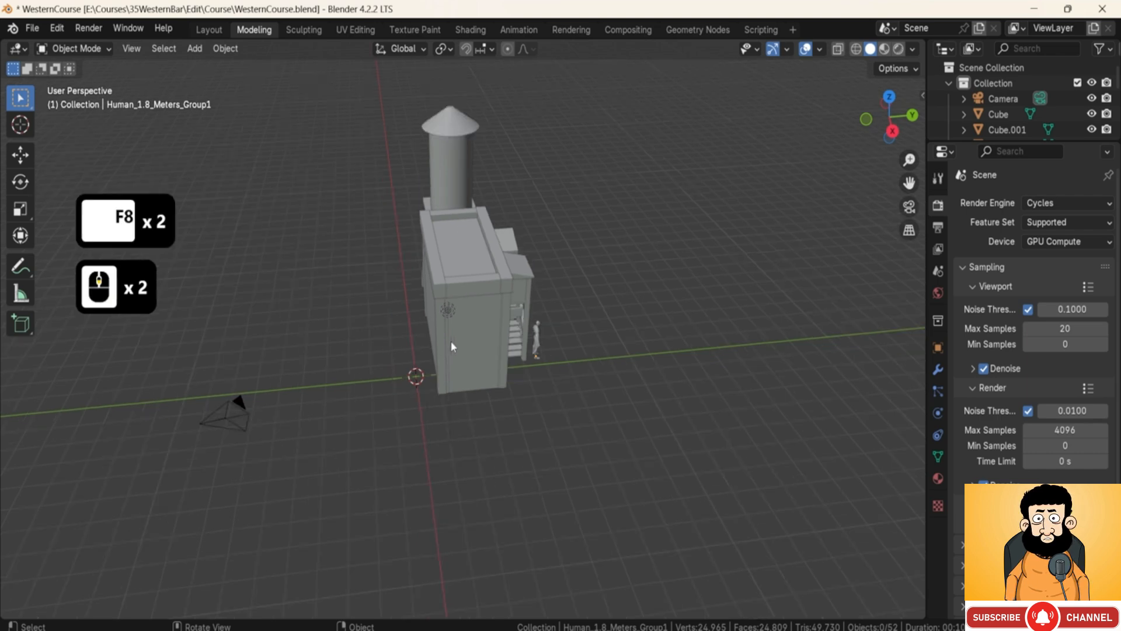
pyautogui.moveTo(451, 341); pyautogui.dragTo(505, 314, button='middle')
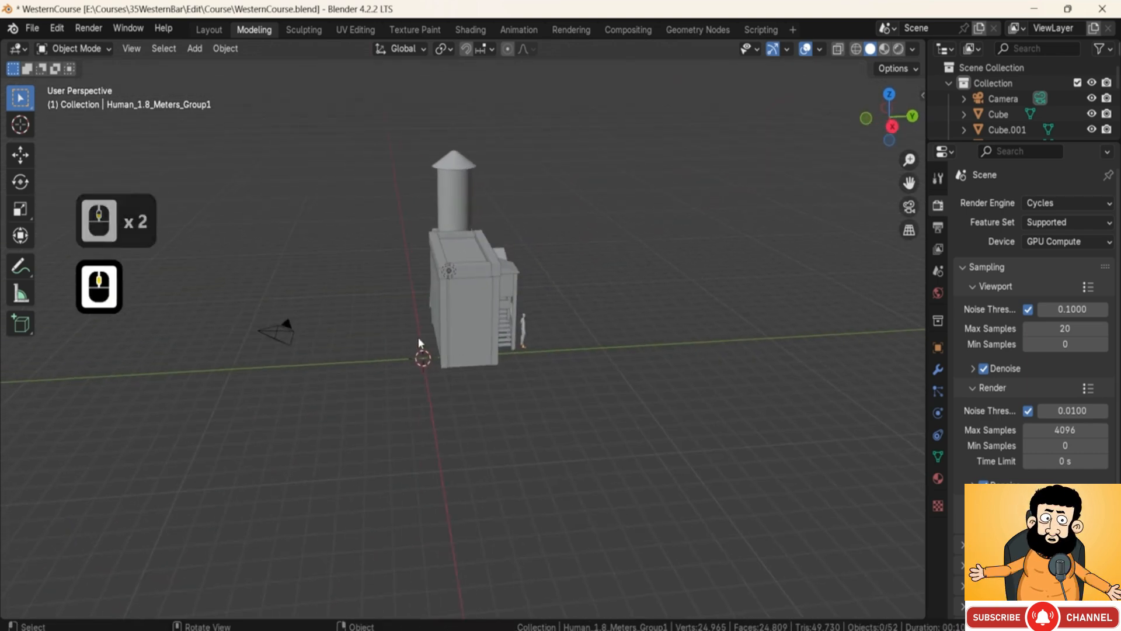
pyautogui.moveTo(418, 337); pyautogui.dragTo(381, 348, button='middle')
pyautogui.scroll(5, 380, 348)
pyautogui.click(558, 358)
pyautogui.press('g')
pyautogui.press('z')
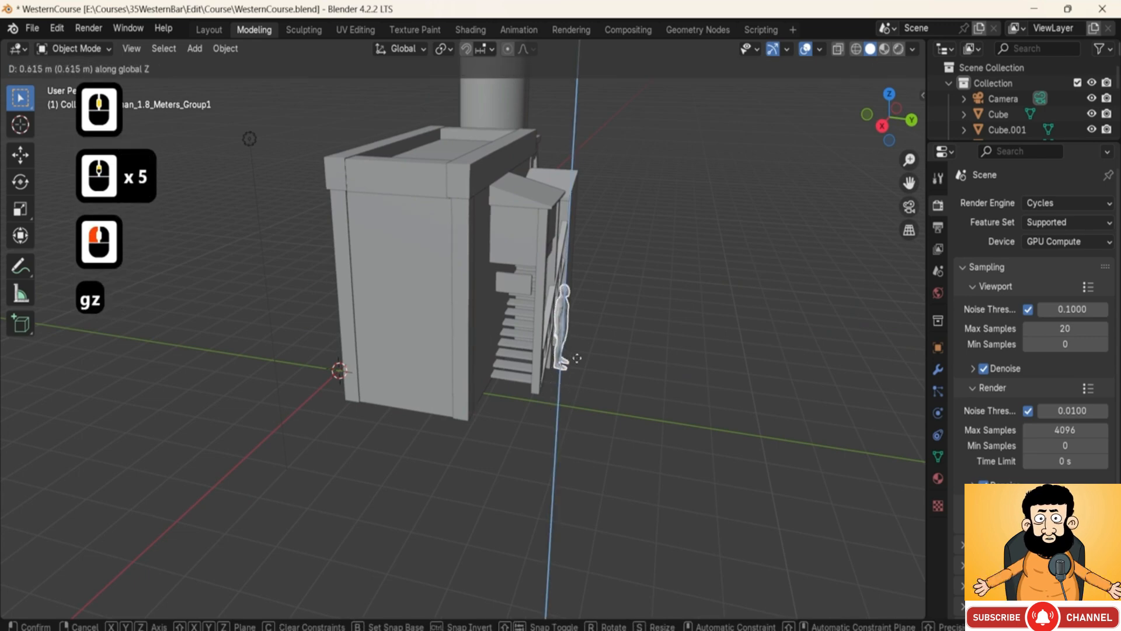
pyautogui.press('Escape')
pyautogui.moveTo(558, 358); pyautogui.dragTo(513, 300, button='middle')
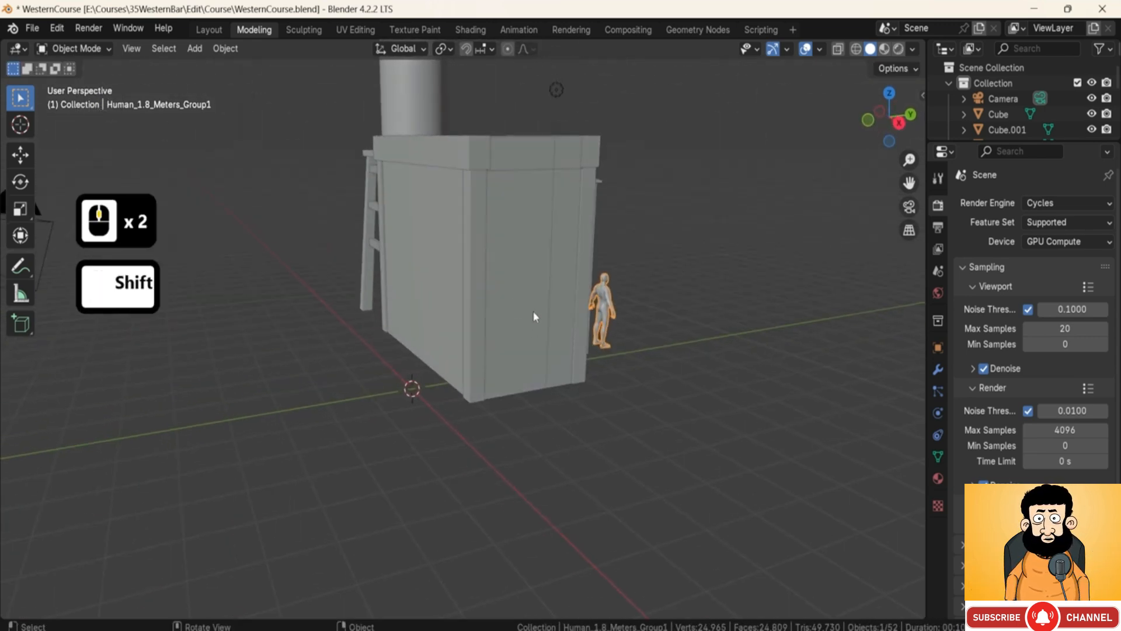
pyautogui.click(657, 339)
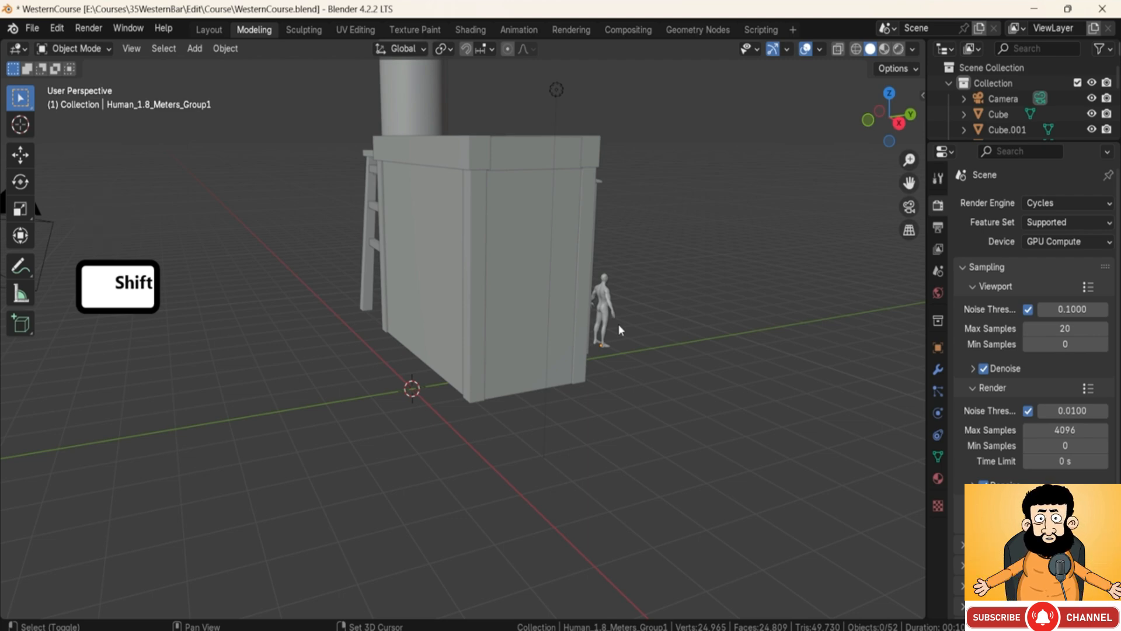
# Step: Add a 2 m plane at the world origin as the ground and scale it up about 9.52 times
pyautogui.hotkey('shift', 'a')
pyautogui.moveTo(618, 324)
pyautogui.click(659, 322)
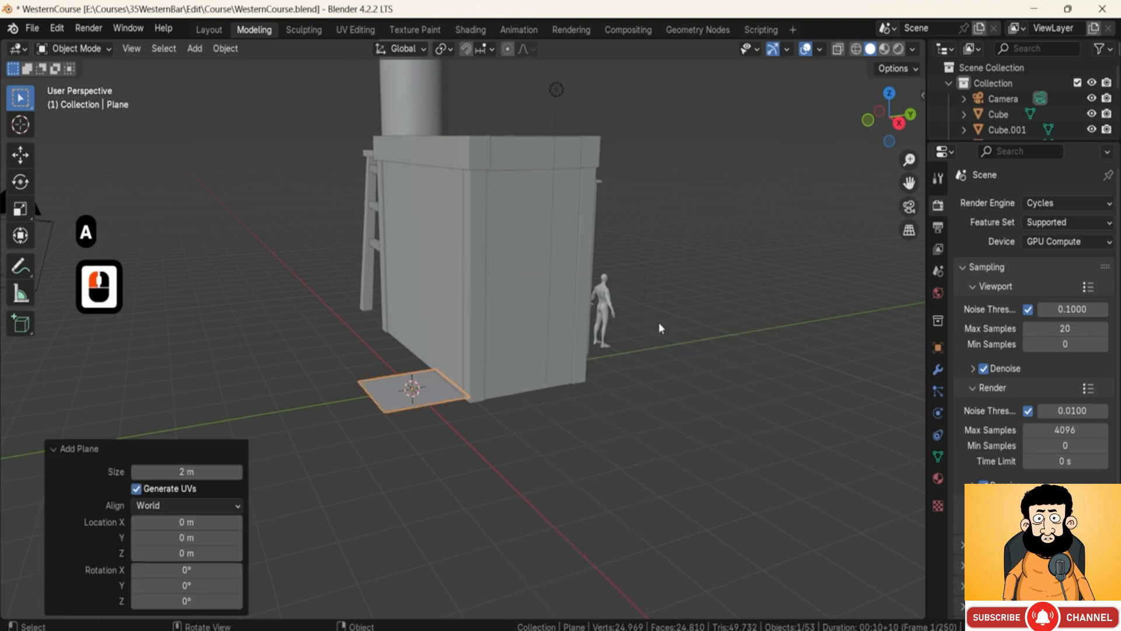
pyautogui.press('s')
pyautogui.click(589, 348)
pyautogui.scroll(-3, 588, 348)
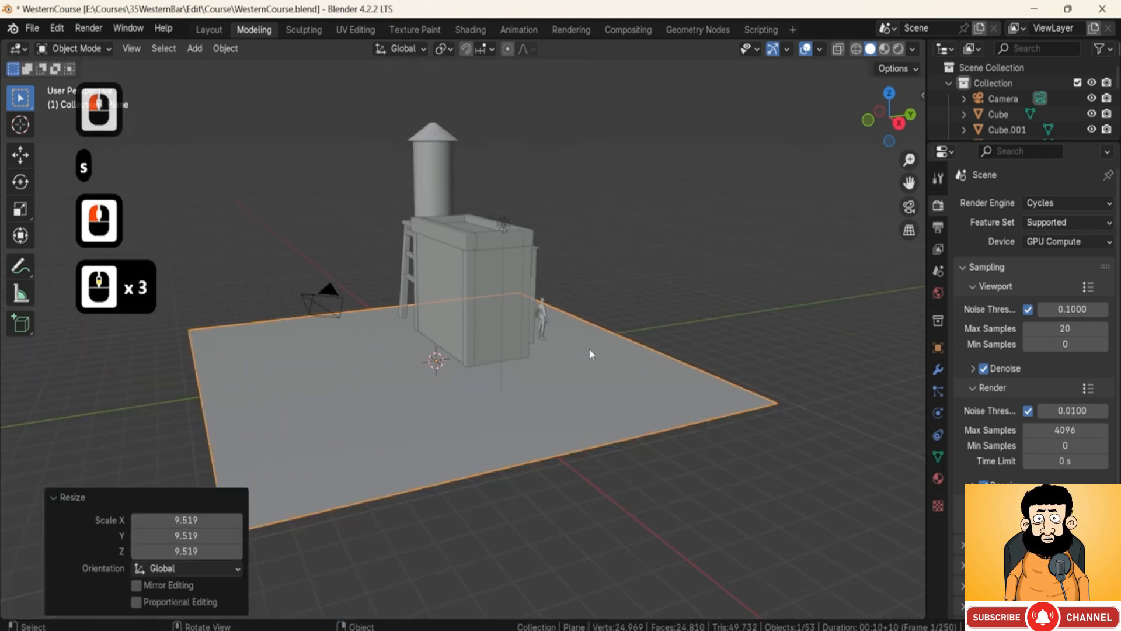
pyautogui.moveTo(589, 348); pyautogui.dragTo(507, 417, button='middle')
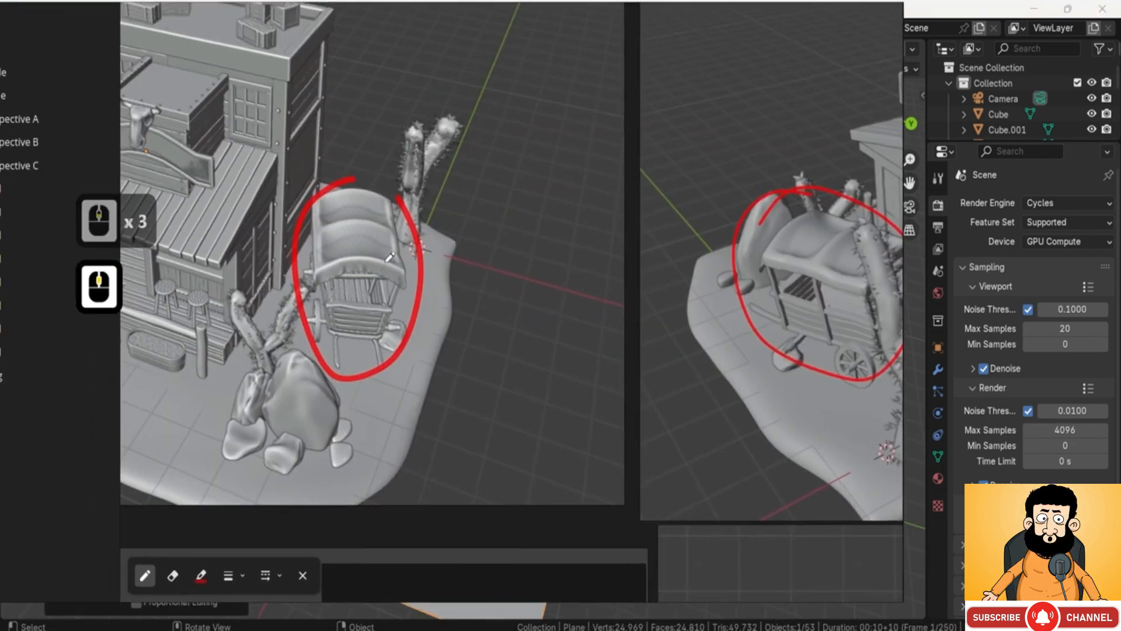
# Step: Switch to the reference board and examine the Top view of the ground base and its layout
pyautogui.scroll(-3, 524, 359)
pyautogui.moveTo(524, 359); pyautogui.dragTo(351, 350, button='middle')
pyautogui.keyDown('ctrl'); pyautogui.hscroll(2, 351, 351); pyautogui.keyUp('ctrl')
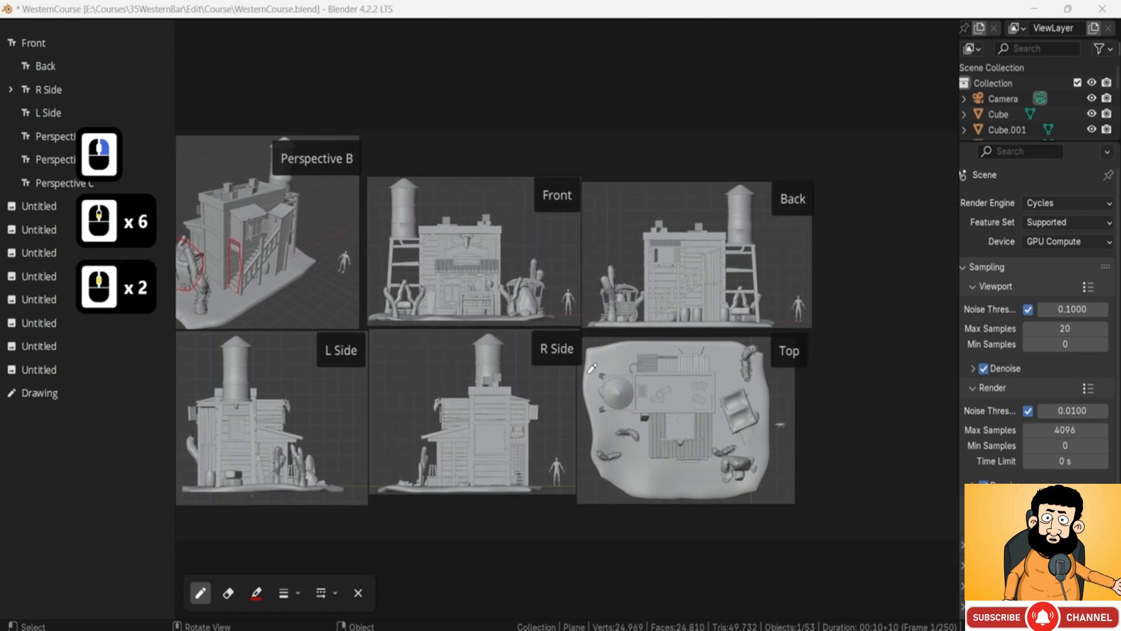
pyautogui.scroll(1, 643, 372)
pyautogui.scroll(3, 643, 373)
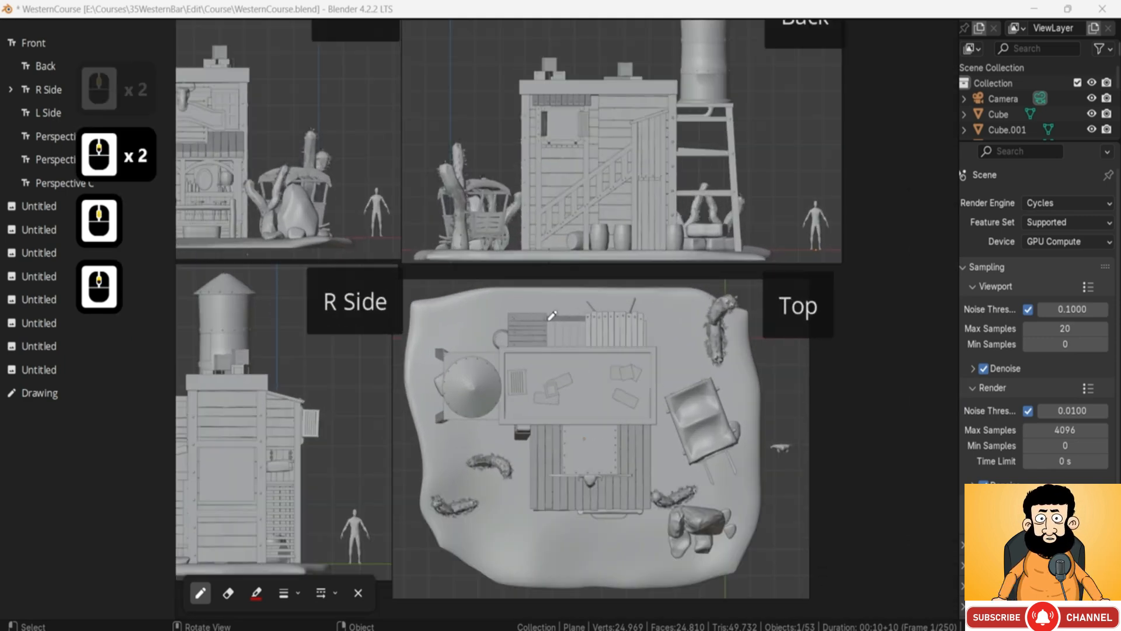
pyautogui.moveTo(417, 477)
pyautogui.mouseDown()
pyautogui.moveTo(429, 555)
pyautogui.moveTo(828, 626)
pyautogui.mouseUp()
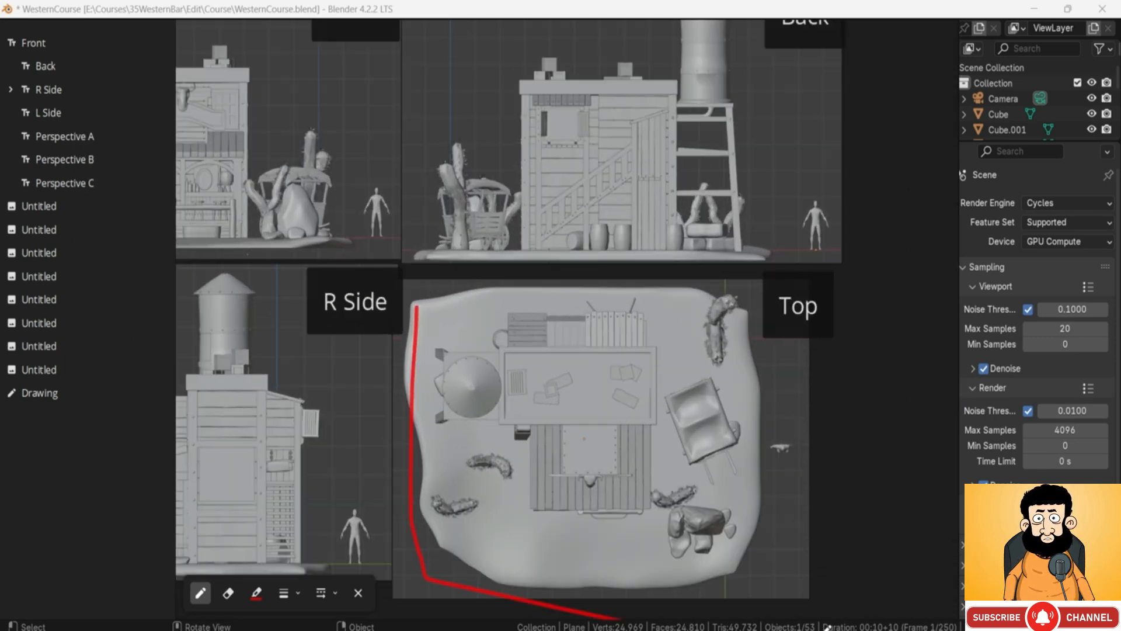
pyautogui.moveTo(776, 298); pyautogui.dragTo(552, 295)
pyautogui.hotkey('ctrl', 'z')
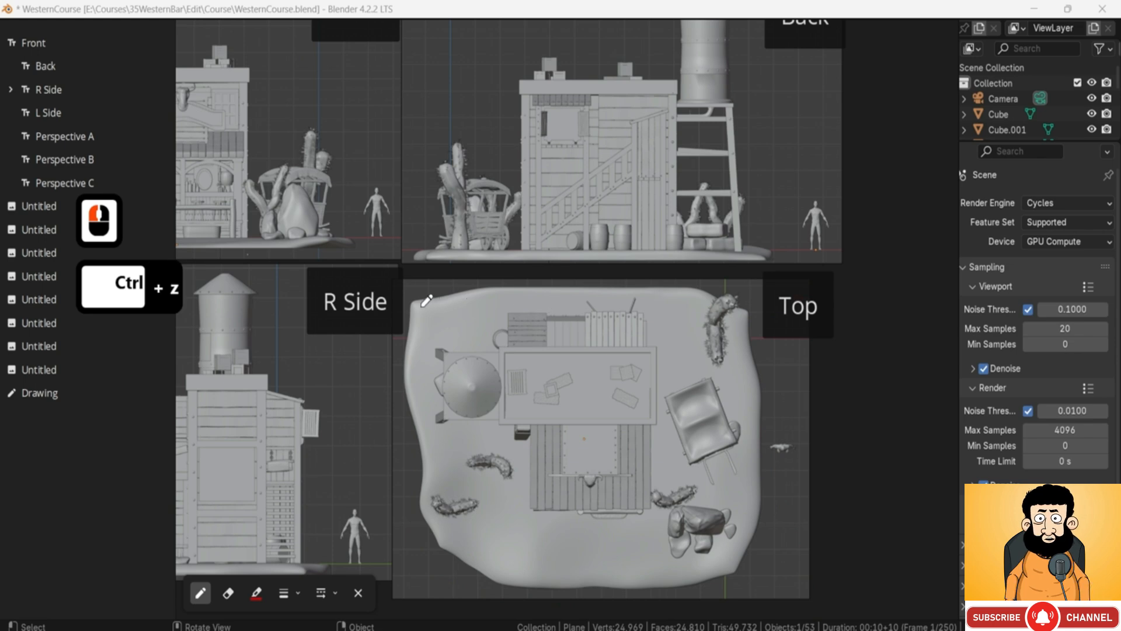
# Step: Mark the corners of the ground base in red on the reference board's Top view
pyautogui.moveTo(423, 301); pyautogui.dragTo(409, 330)
pyautogui.moveTo(422, 508)
pyautogui.mouseDown()
pyautogui.moveTo(429, 534)
pyautogui.moveTo(479, 573)
pyautogui.mouseUp()
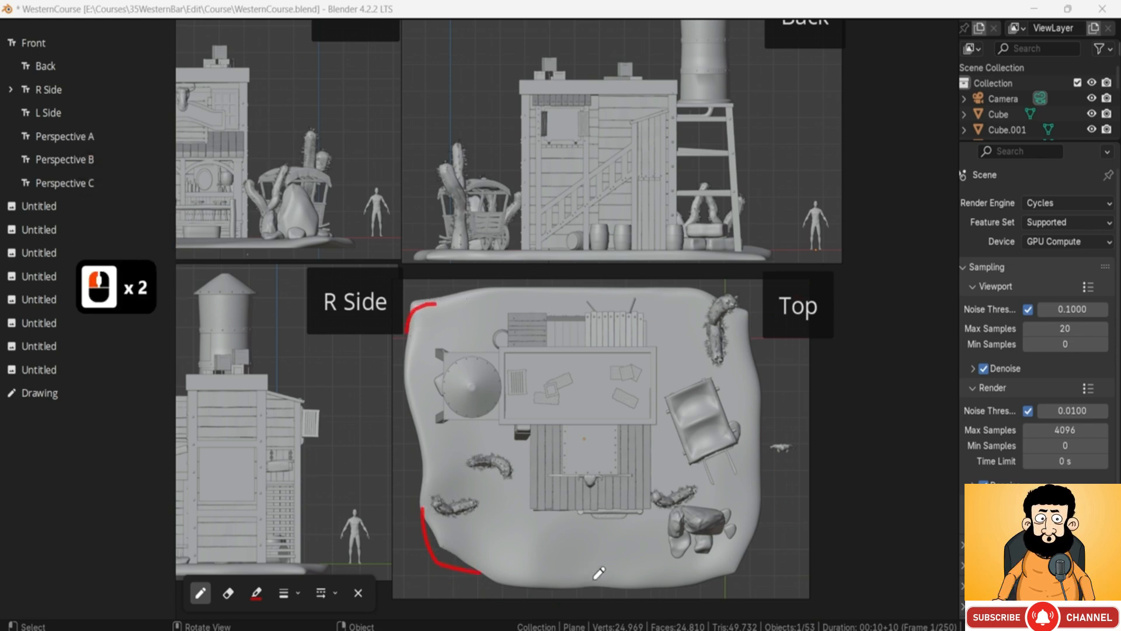
pyautogui.moveTo(697, 302)
pyautogui.mouseDown()
pyautogui.moveTo(748, 332)
pyautogui.moveTo(745, 368)
pyautogui.mouseUp()
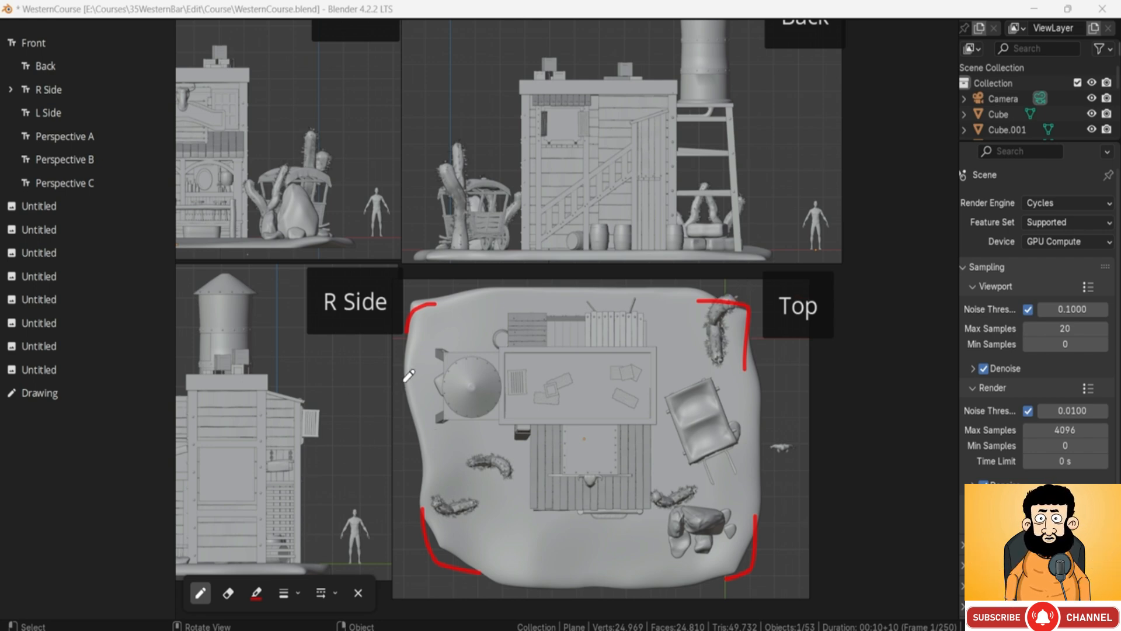
# Step: Mark the clearance along the base's side and back edges in red and circle the open ground in front of the porch
pyautogui.moveTo(417, 371); pyautogui.dragTo(419, 479)
pyautogui.moveTo(750, 390); pyautogui.dragTo(756, 466)
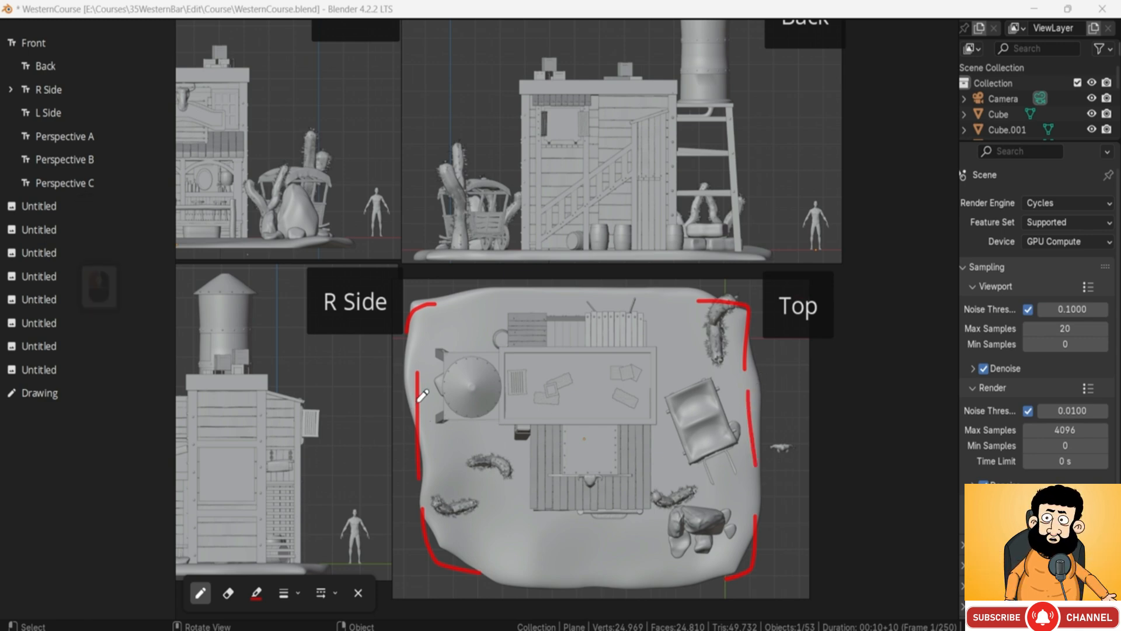
pyautogui.moveTo(419, 401)
pyautogui.mouseDown()
pyautogui.moveTo(434, 401)
pyautogui.moveTo(433, 413)
pyautogui.mouseUp()
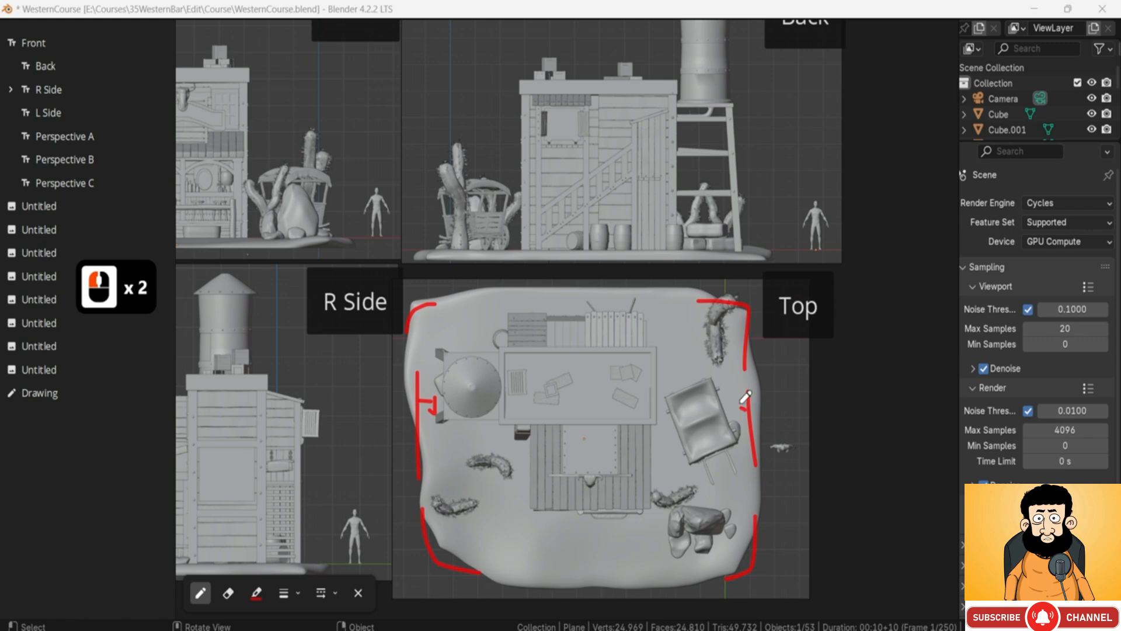
pyautogui.moveTo(750, 407)
pyautogui.mouseDown()
pyautogui.moveTo(735, 407)
pyautogui.moveTo(741, 415)
pyautogui.mouseUp()
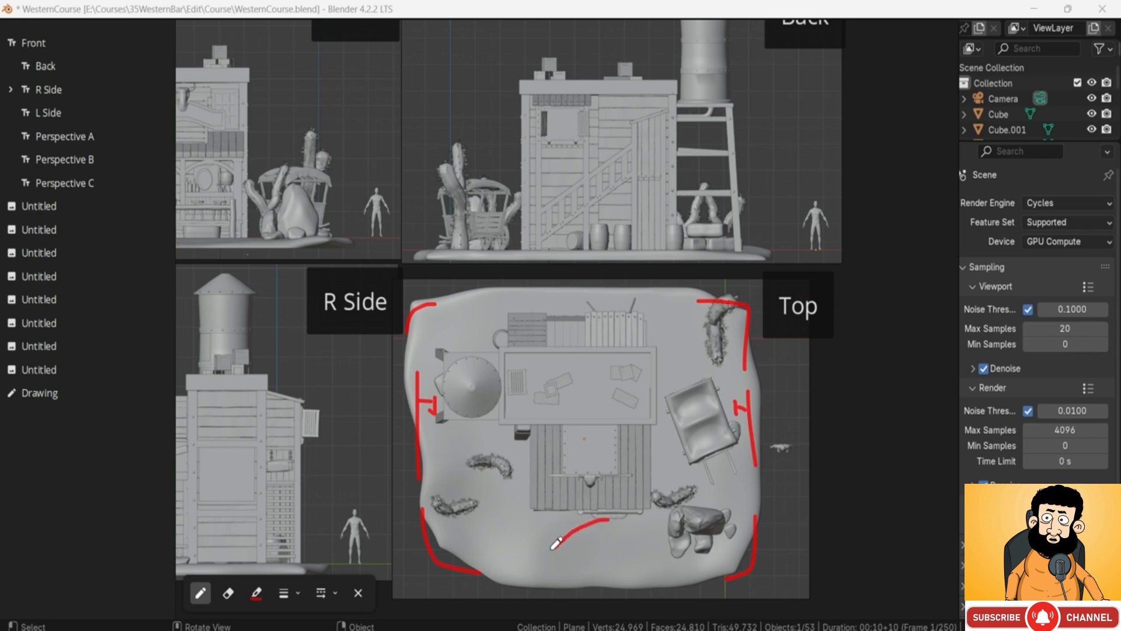
pyautogui.moveTo(645, 542); pyautogui.dragTo(567, 523)
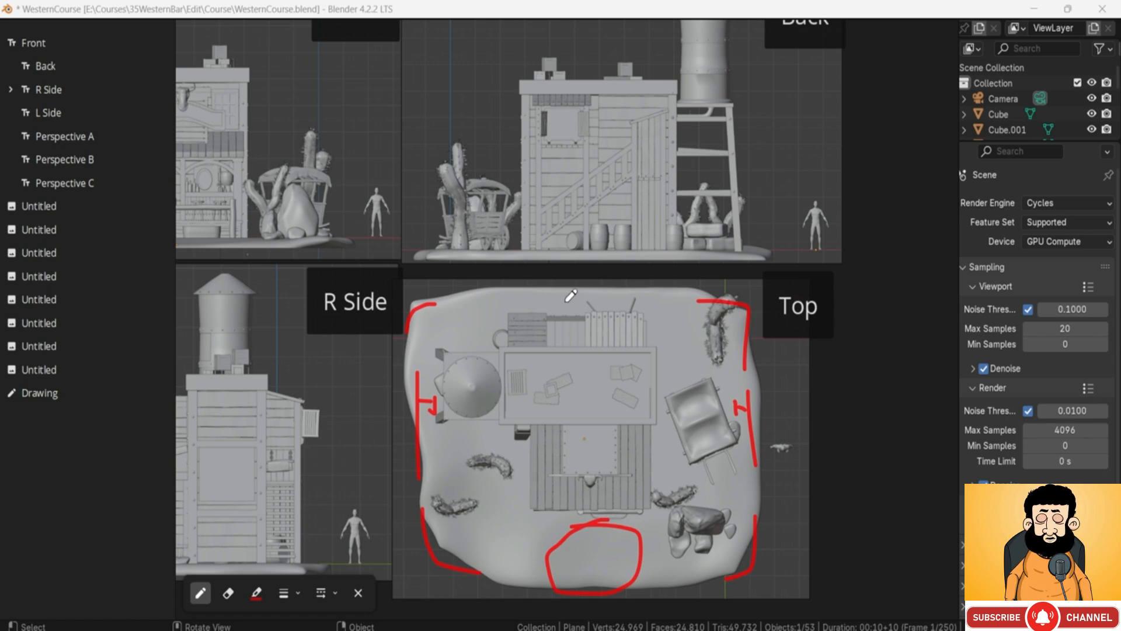
pyautogui.moveTo(570, 289); pyautogui.dragTo(571, 313)
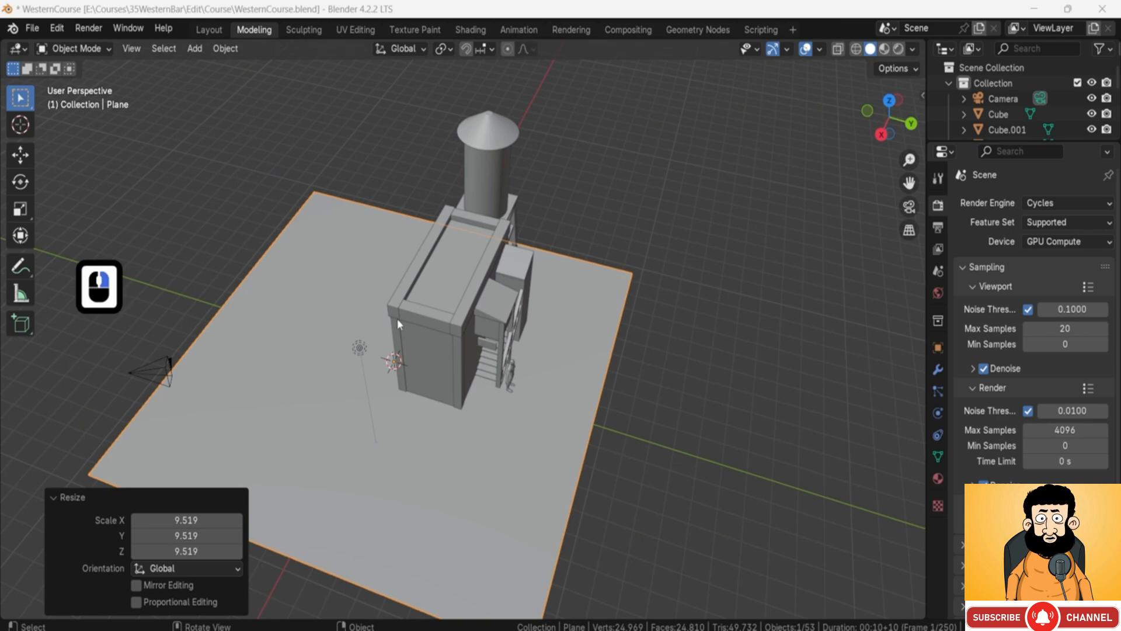
# Step: Switch back to Blender and, seen from above, move the ground plane about -0.91 m along X and scale it to 0.782
pyautogui.moveTo(397, 318)
pyautogui.mouseDown(button='middle')
pyautogui.moveTo(444, 292)
pyautogui.moveTo(546, 275)
pyautogui.moveTo(463, 236)
pyautogui.moveTo(572, 243)
pyautogui.mouseUp(button='middle')
pyautogui.moveTo(413, 306); pyautogui.dragTo(524, 359, button='middle')
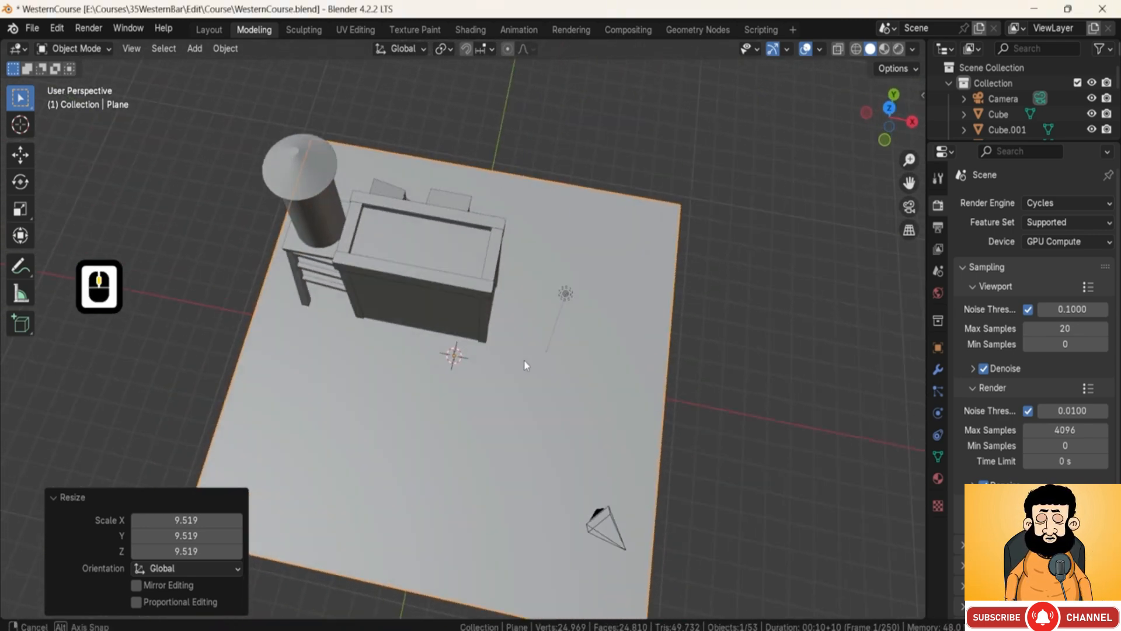
pyautogui.scroll(-3, 518, 354)
pyautogui.scroll(2, 514, 345)
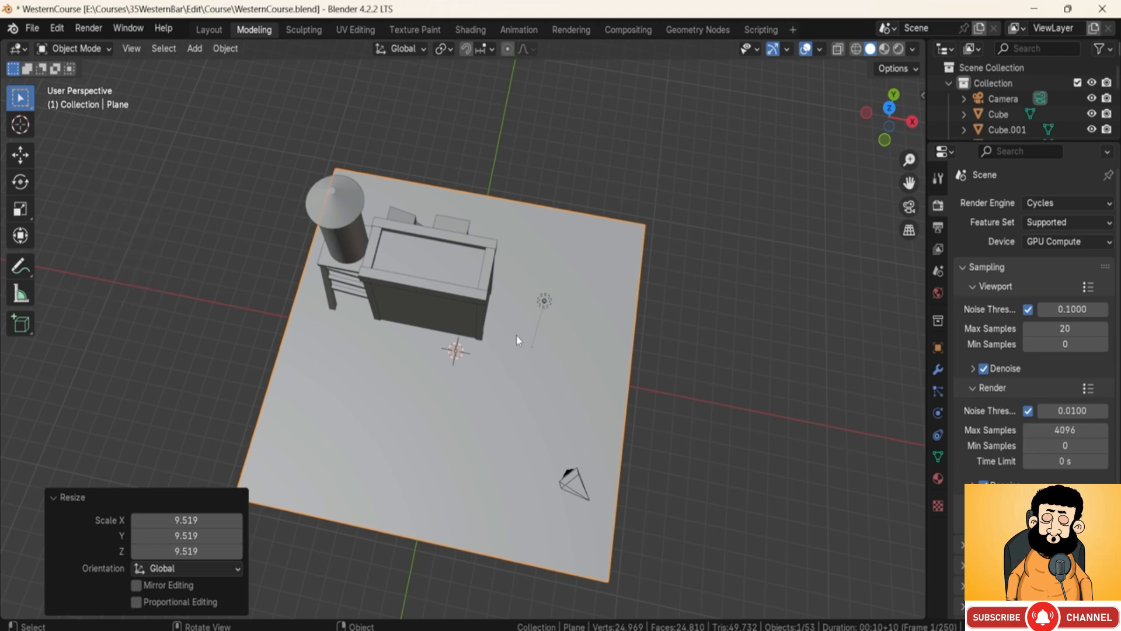
pyautogui.press('7')
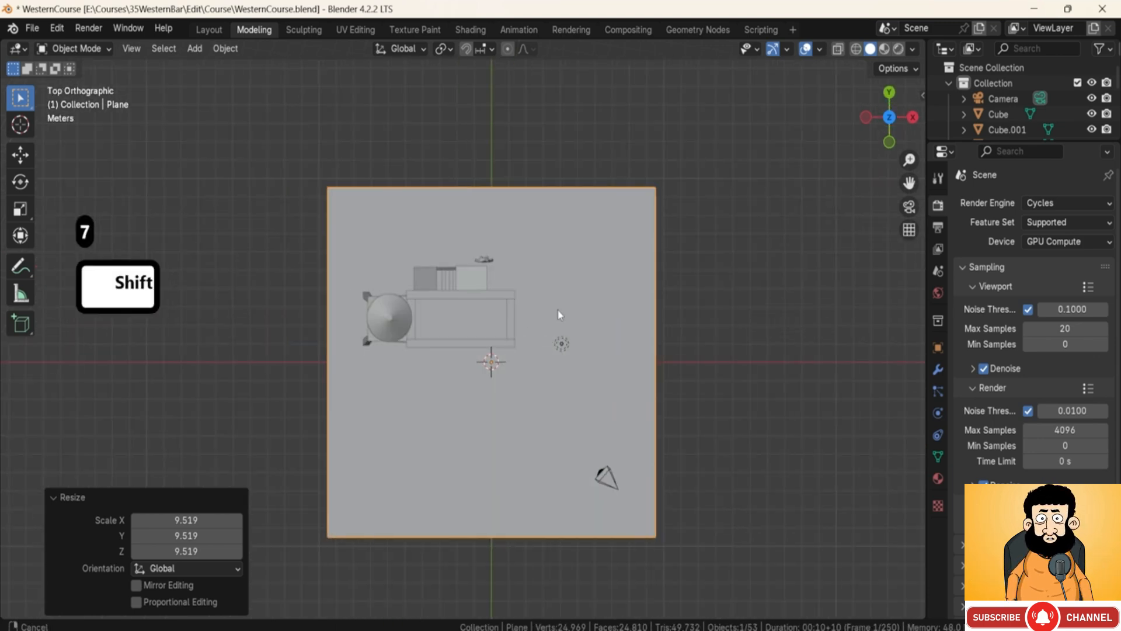
pyautogui.keyDown('shift'); pyautogui.moveTo(560, 316); pyautogui.dragTo(604, 306, button='middle'); pyautogui.keyUp('shift')
pyautogui.press('g')
pyautogui.click(633, 306)
pyautogui.press('s')
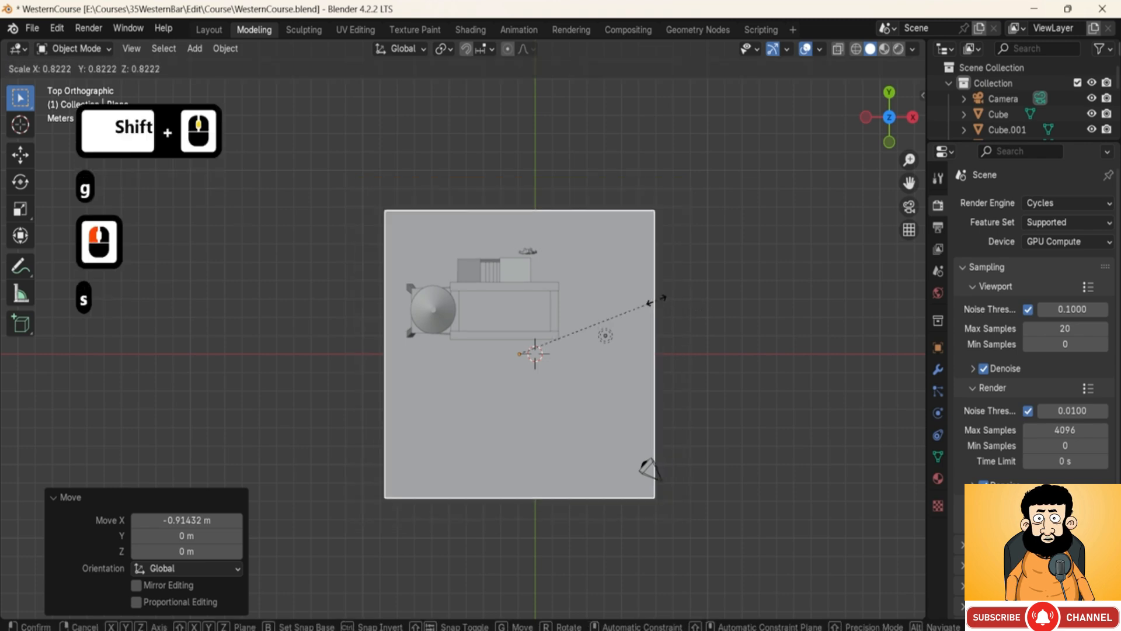
pyautogui.click(651, 302)
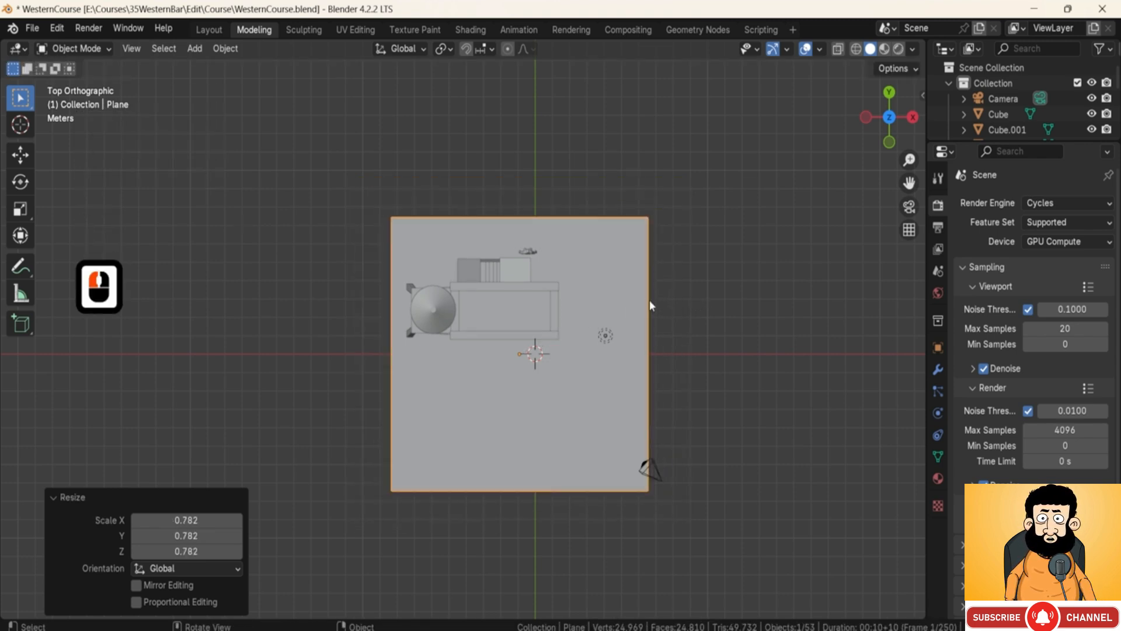
# Step: Move the ground plane about -1.29 m along Y, scale it to 0.908, and shift it about -0.88 m in X and 1.12 m in Y
pyautogui.press('g')
pyautogui.click(650, 324)
pyautogui.press('s')
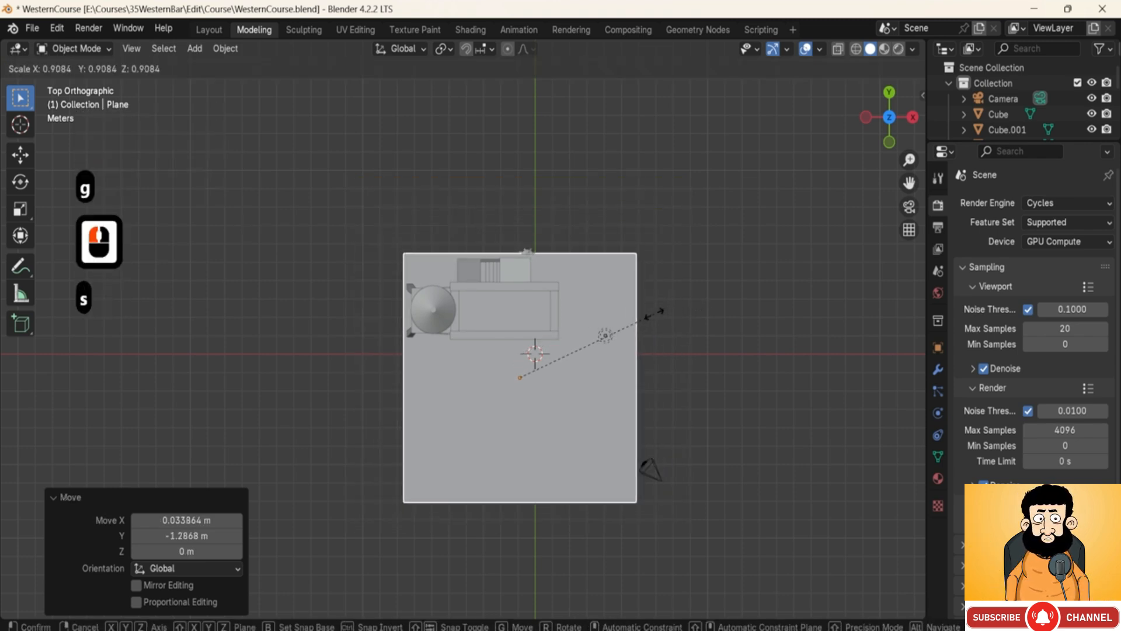
pyautogui.click(654, 314)
pyautogui.press('g')
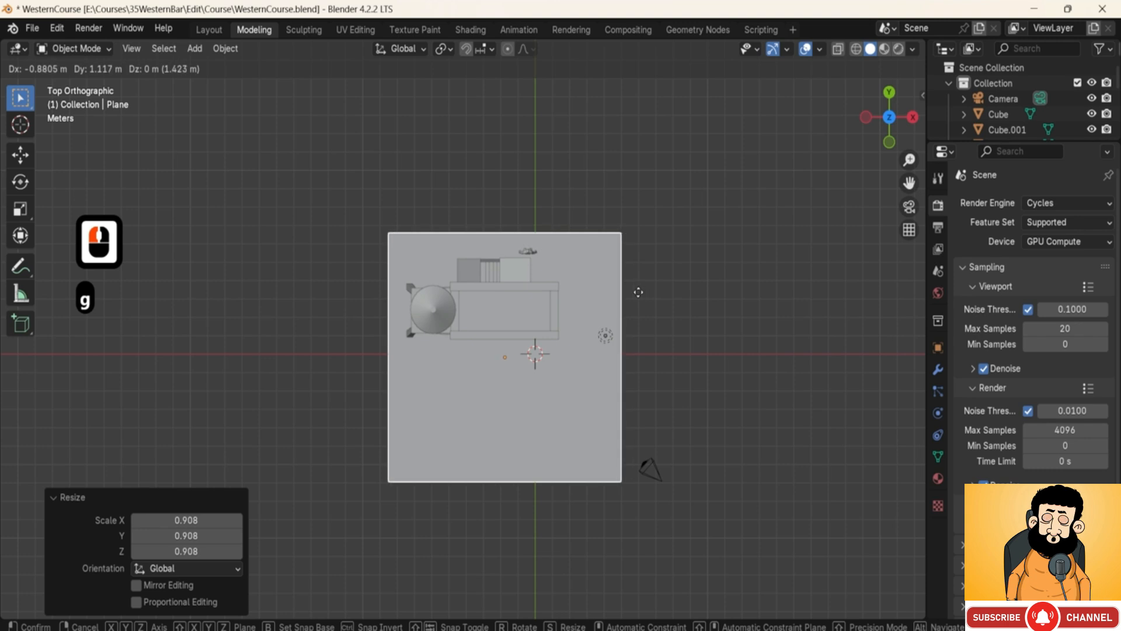
pyautogui.click(639, 295)
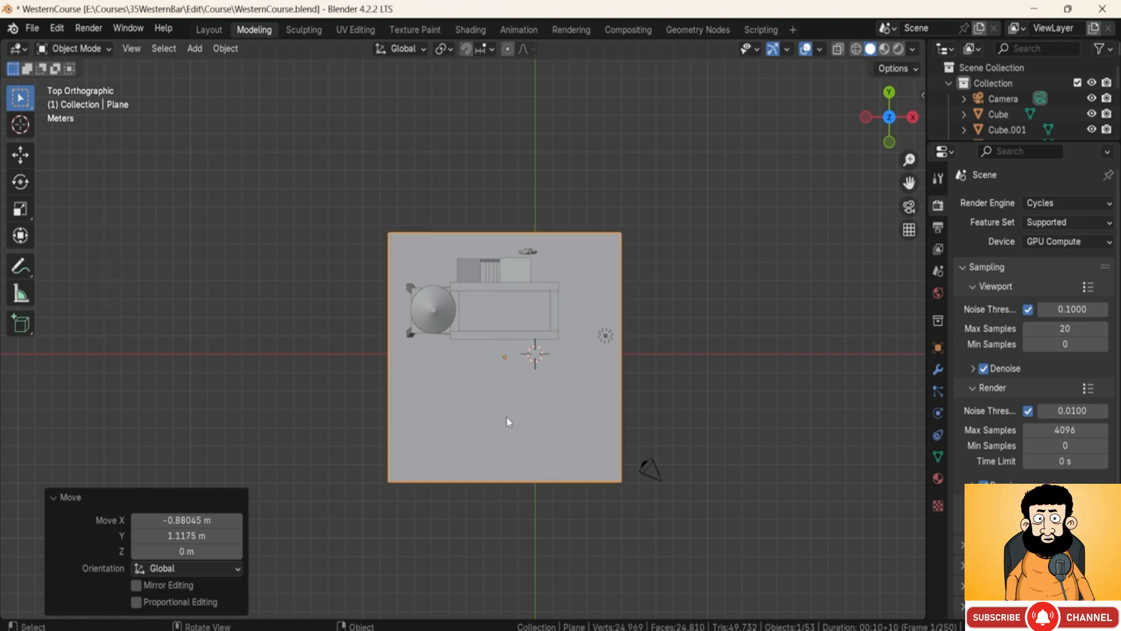
# Step: Bevel the four corner vertices of the ground plane with a width of about 0.263 m and 6 segments
pyautogui.moveTo(507, 421); pyautogui.dragTo(478, 368, button='middle')
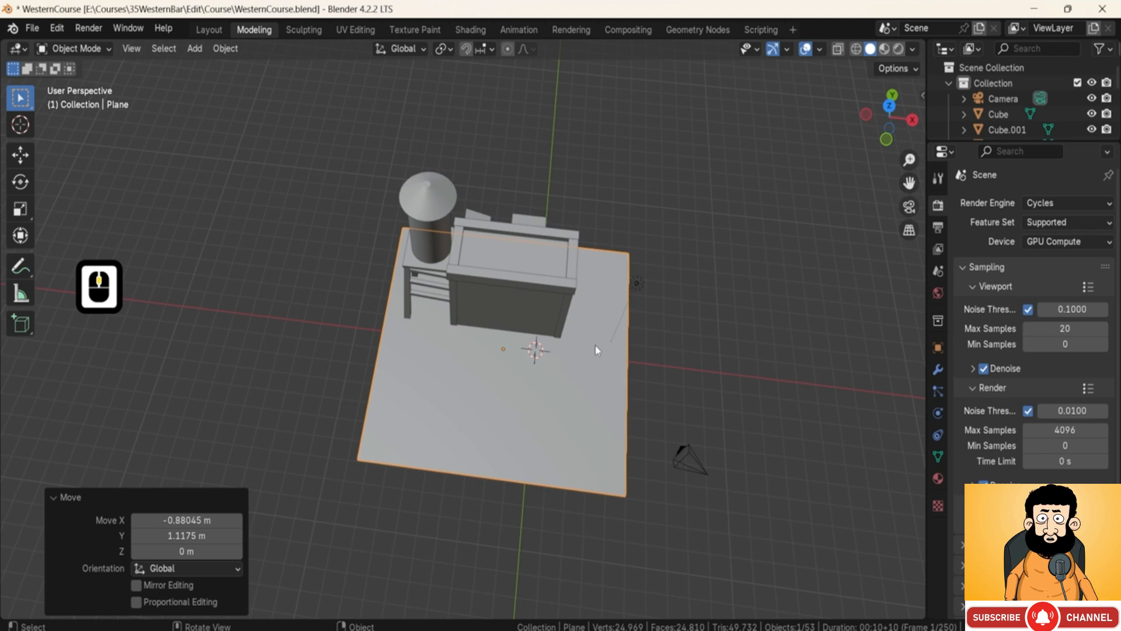
pyautogui.moveTo(595, 346); pyautogui.dragTo(380, 301, button='middle')
pyautogui.scroll(2, 422, 385)
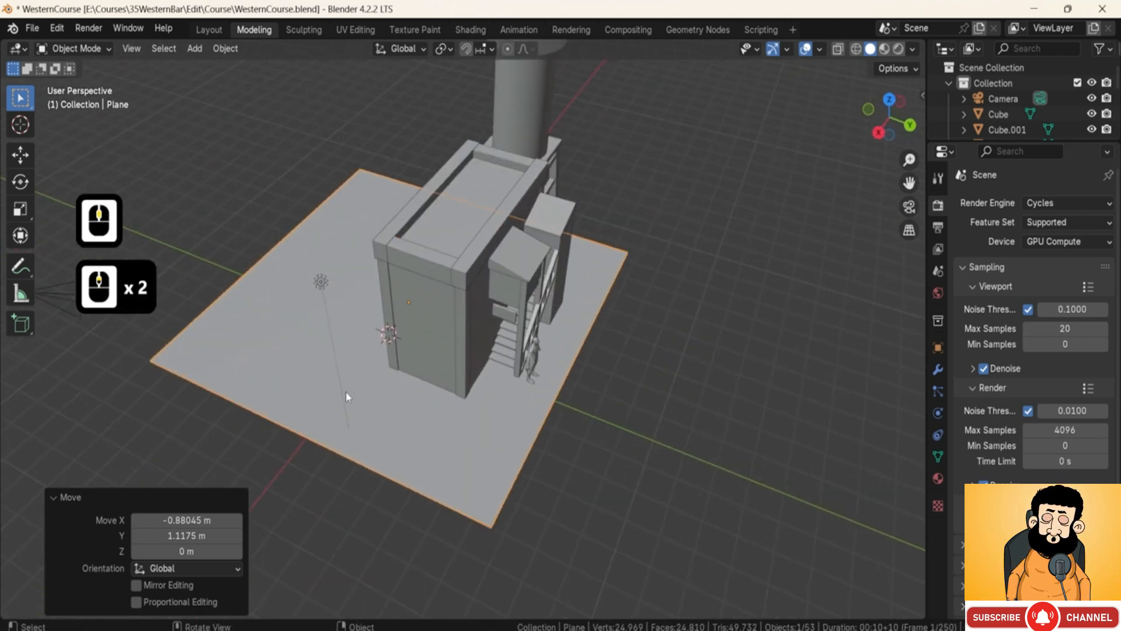
pyautogui.moveTo(347, 397); pyautogui.dragTo(552, 402, button='middle')
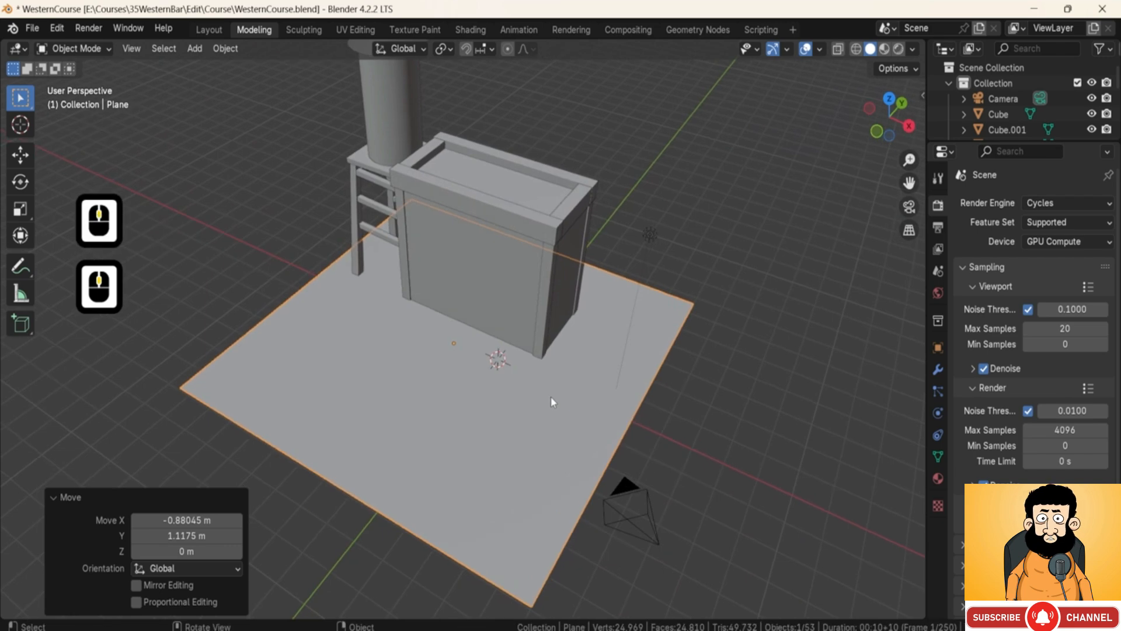
pyautogui.click(557, 414)
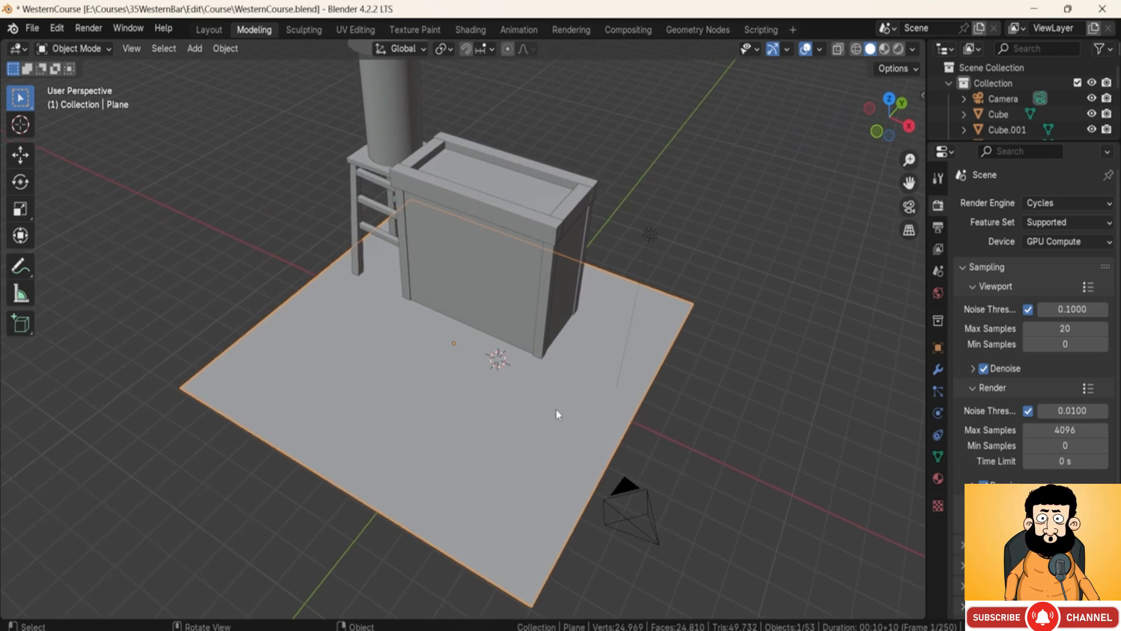
pyautogui.press('Tab')
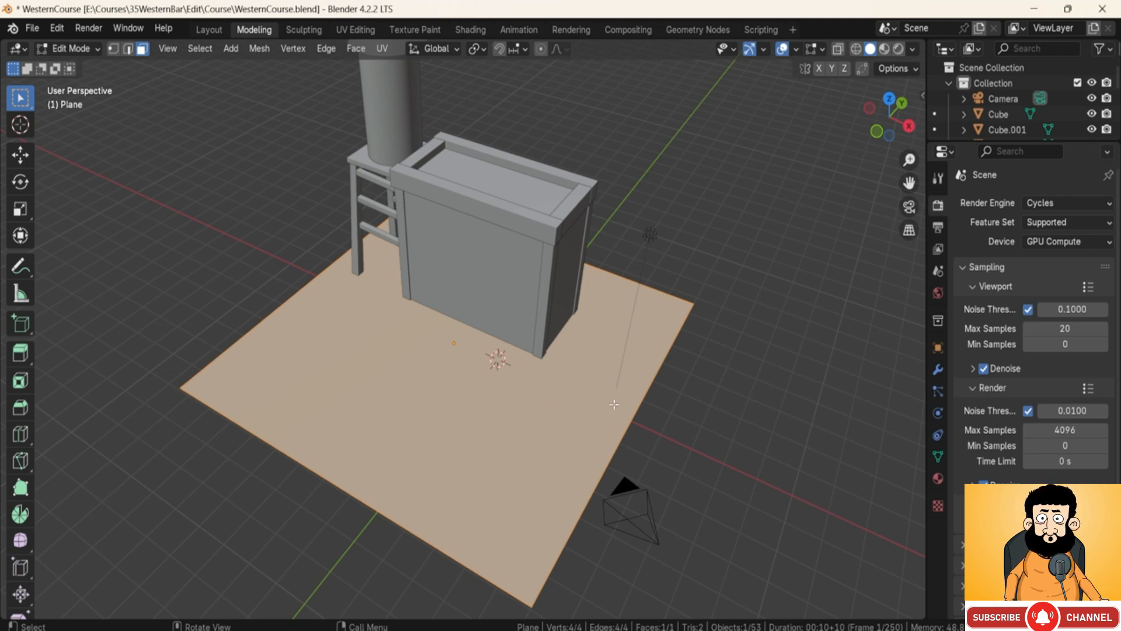
pyautogui.keyDown('shift'); pyautogui.moveTo(615, 404); pyautogui.dragTo(563, 397, button='middle'); pyautogui.keyUp('shift')
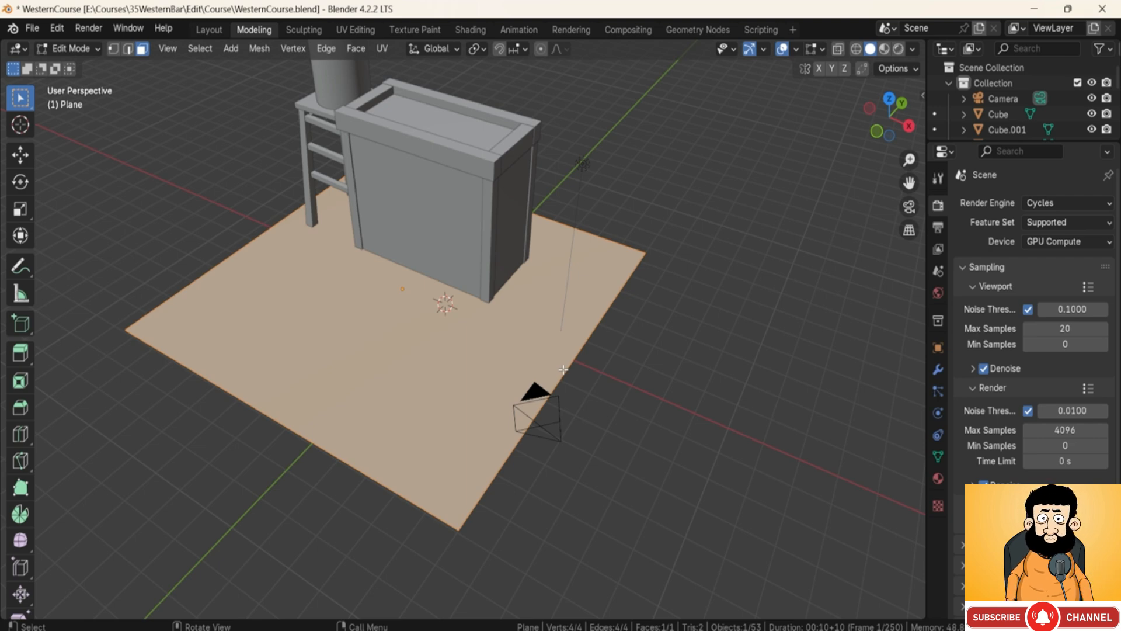
pyautogui.hotkey('ctrl', 'shift', 'b')
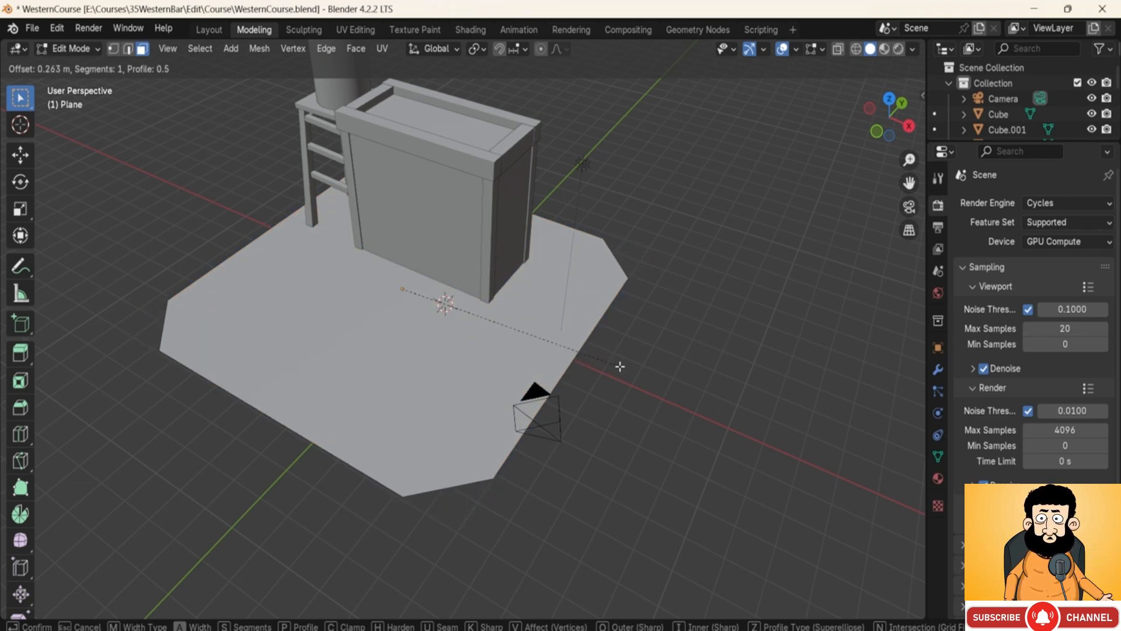
pyautogui.scroll(2, 619, 366)
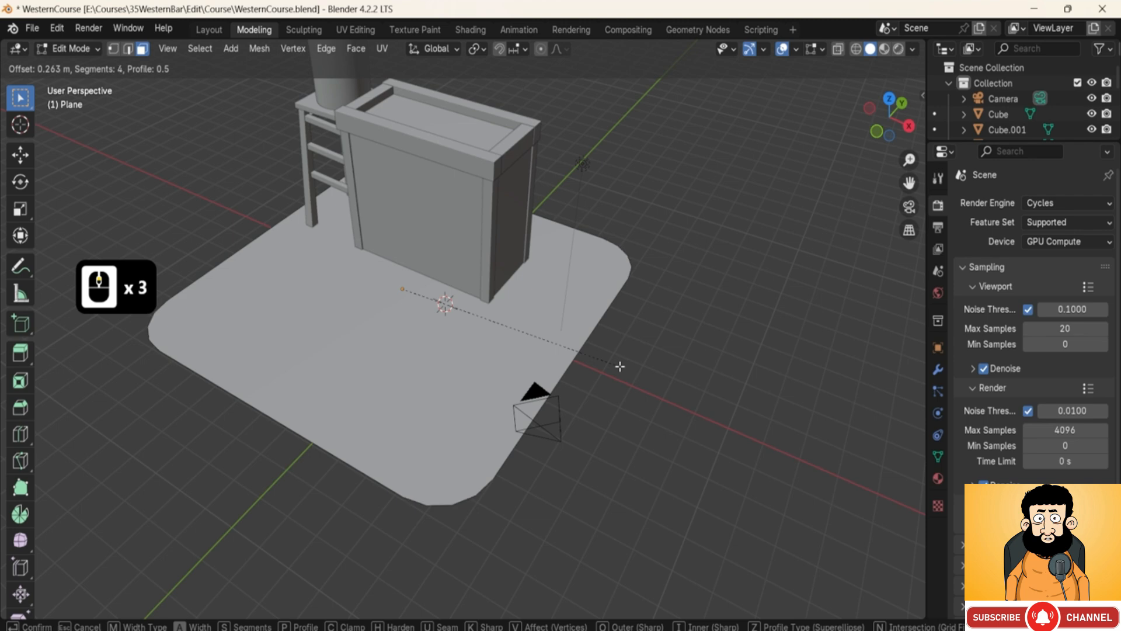
pyautogui.scroll(1, 620, 366)
pyautogui.scroll(-4, 619, 366)
pyautogui.scroll(4, 620, 367)
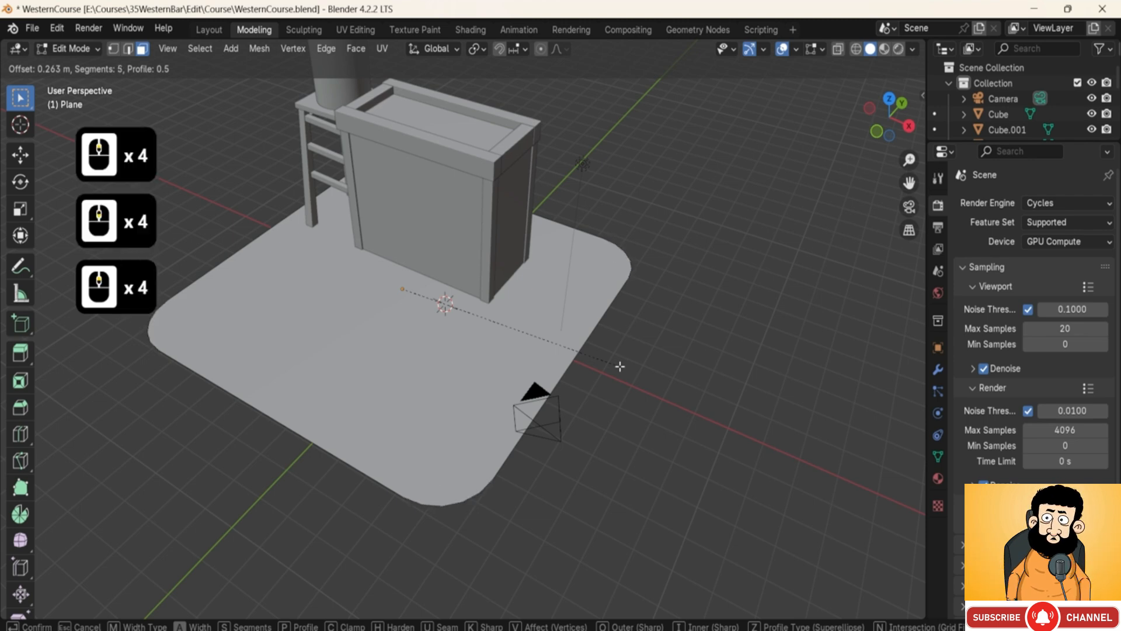
pyautogui.scroll(1, 620, 366)
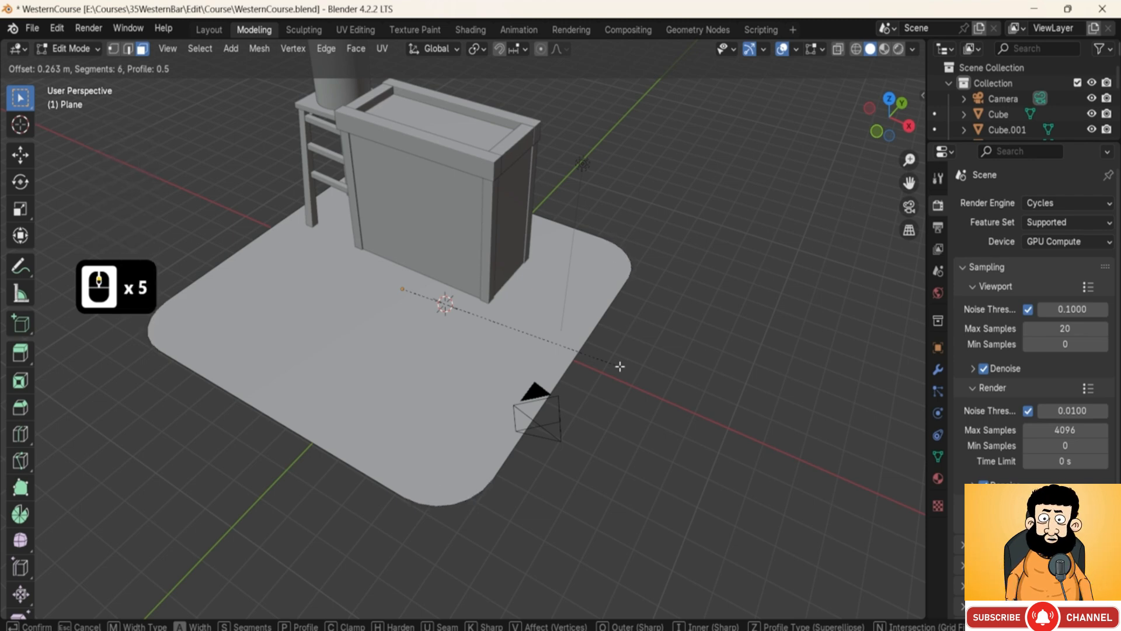
pyautogui.click(618, 366)
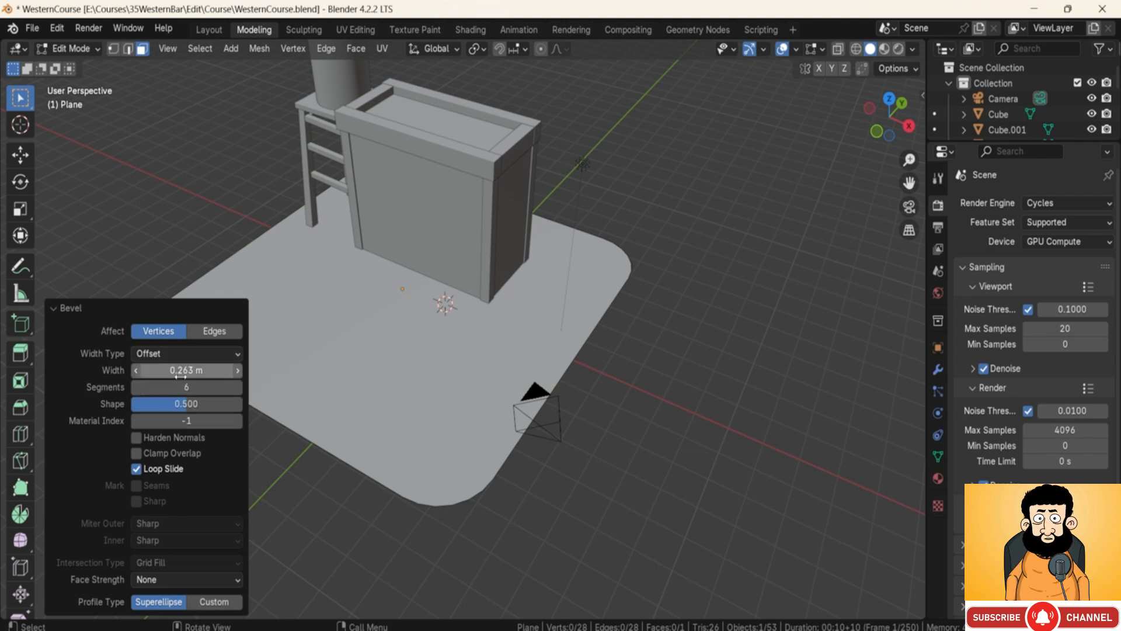
# Step: Reduce the ground plane's corner bevel to 5 segments and return to Object Mode
pyautogui.scroll(2, 412, 410)
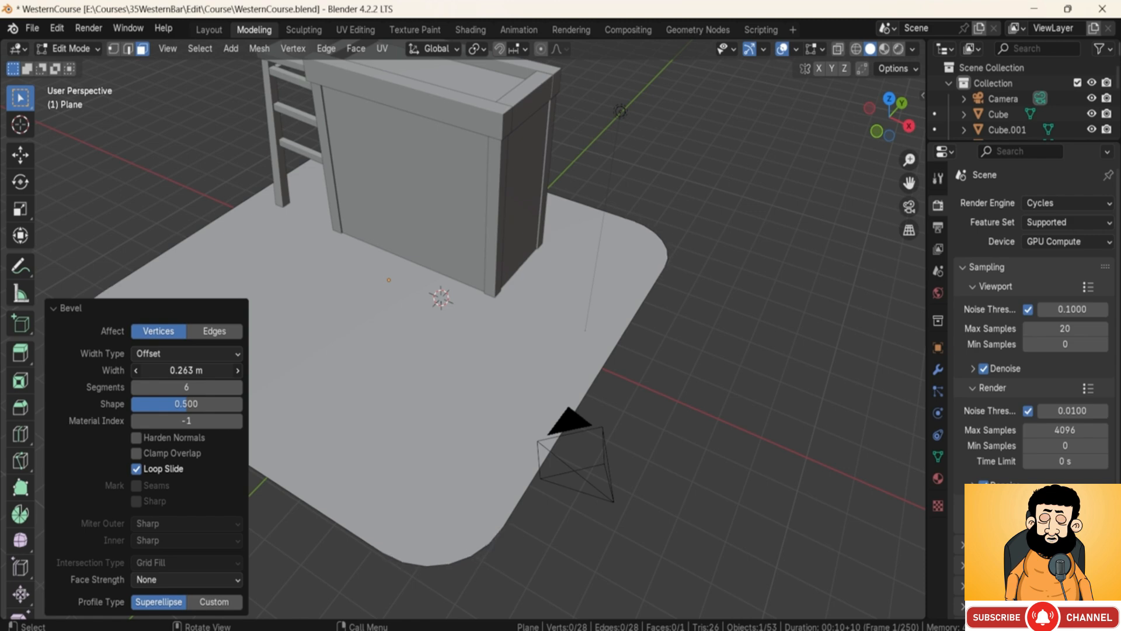
pyautogui.click(138, 388)
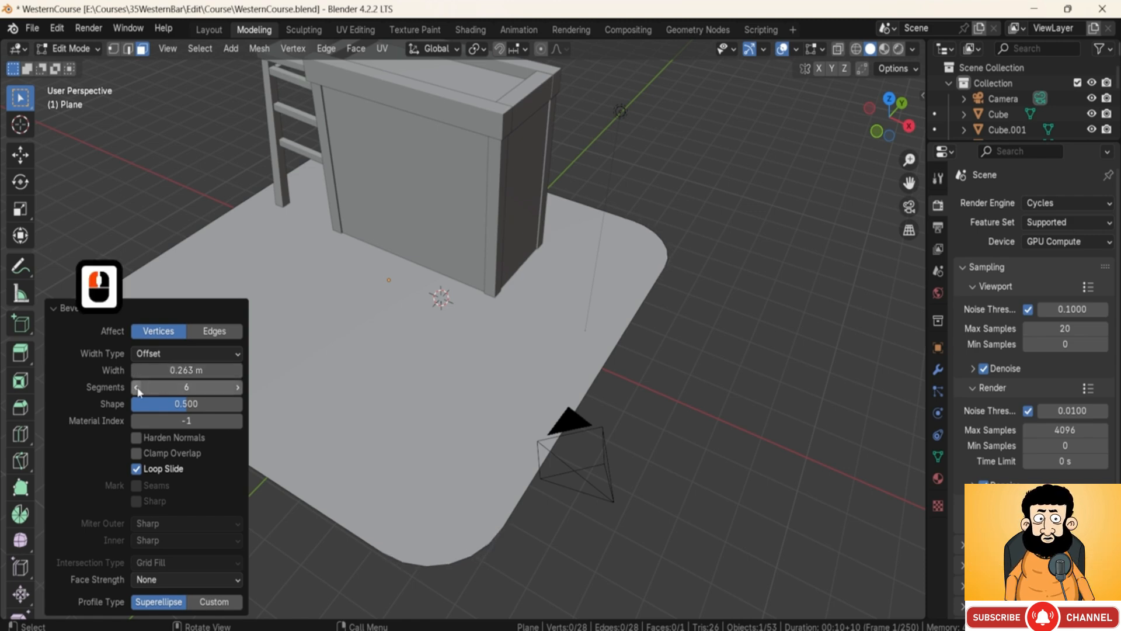
pyautogui.click(238, 388)
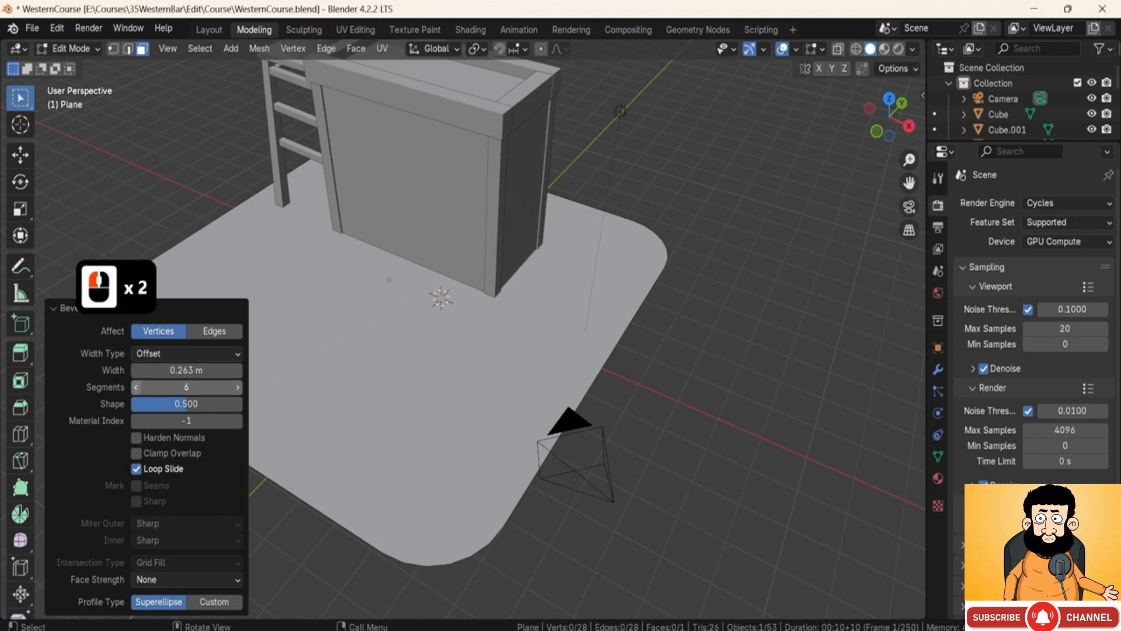
pyautogui.moveTo(142, 389); pyautogui.dragTo(125, 378)
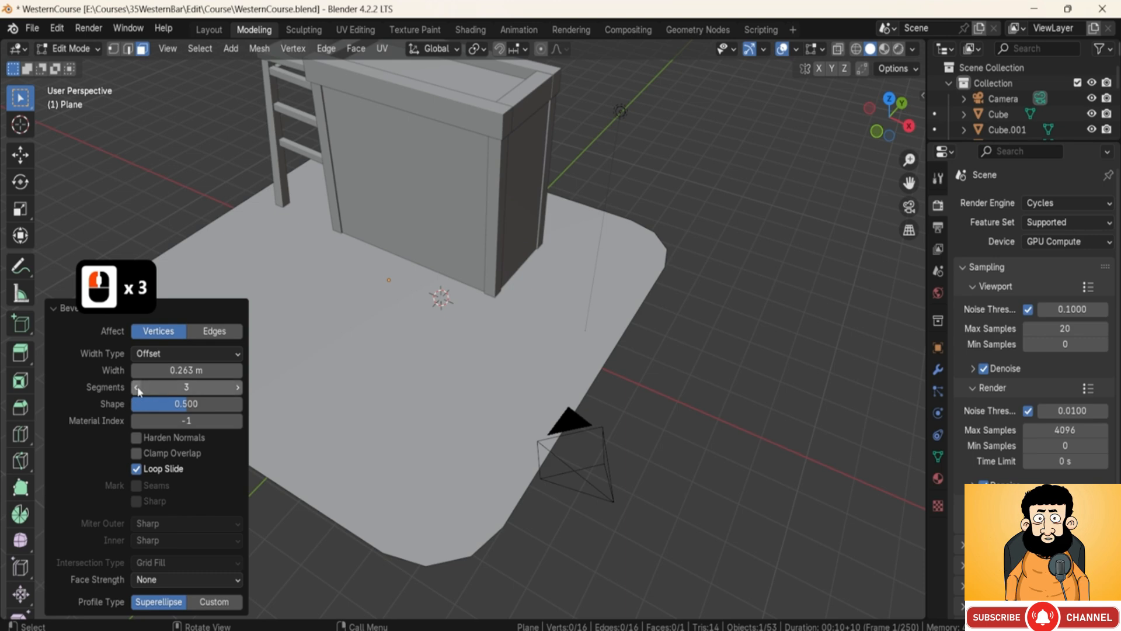
pyautogui.click(136, 388)
pyautogui.click(236, 388)
pyautogui.click(237, 388)
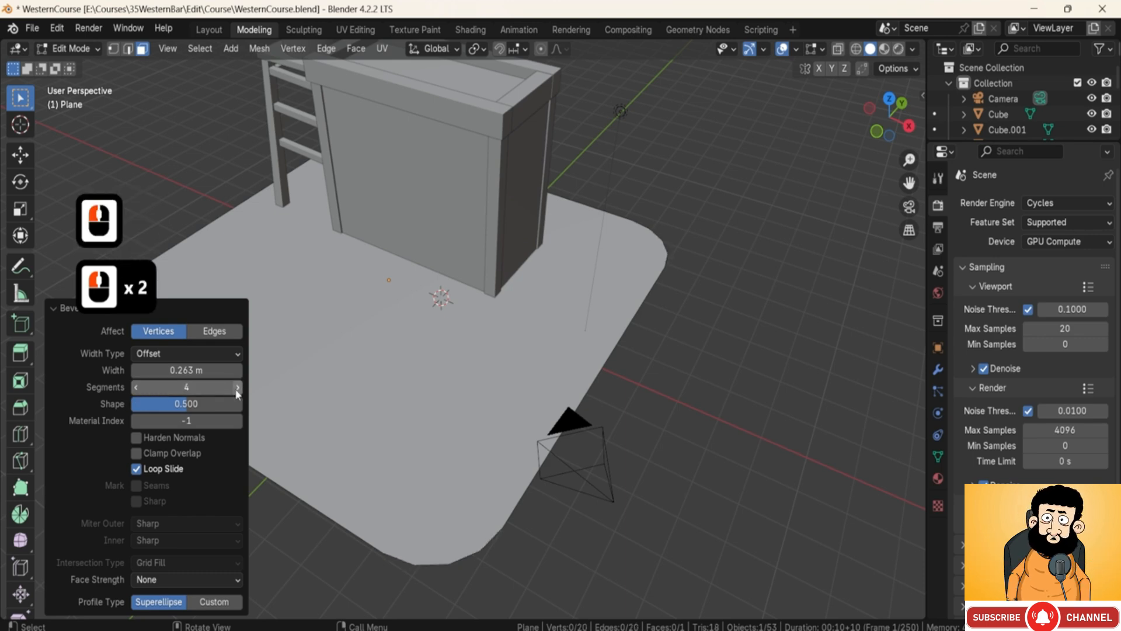
pyautogui.click(236, 388)
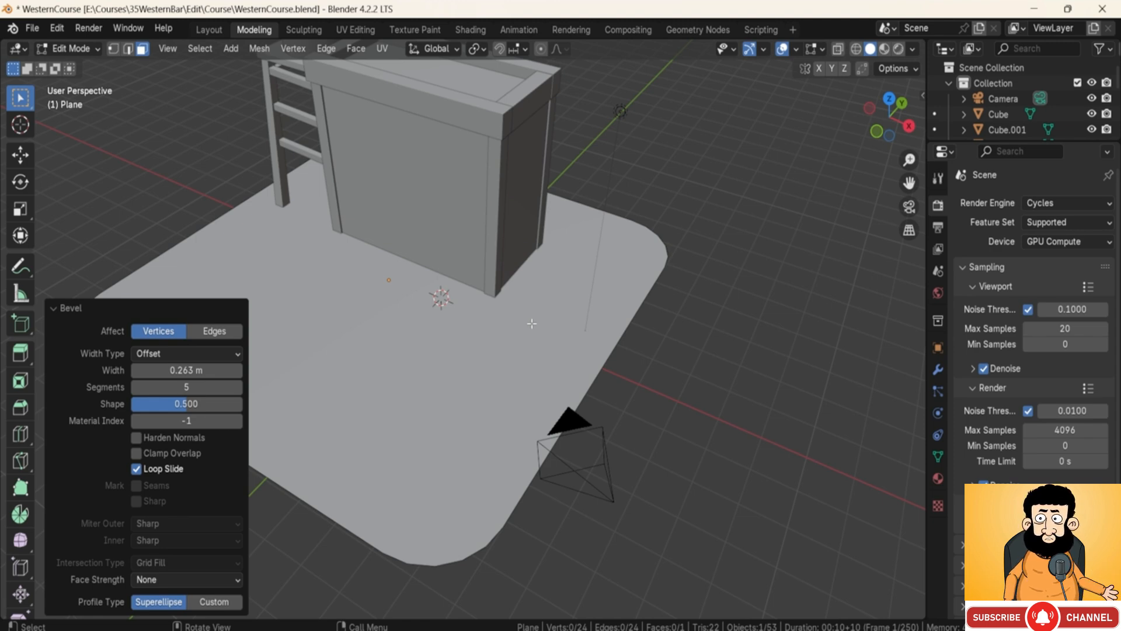
pyautogui.moveTo(512, 314); pyautogui.dragTo(558, 327, button='middle')
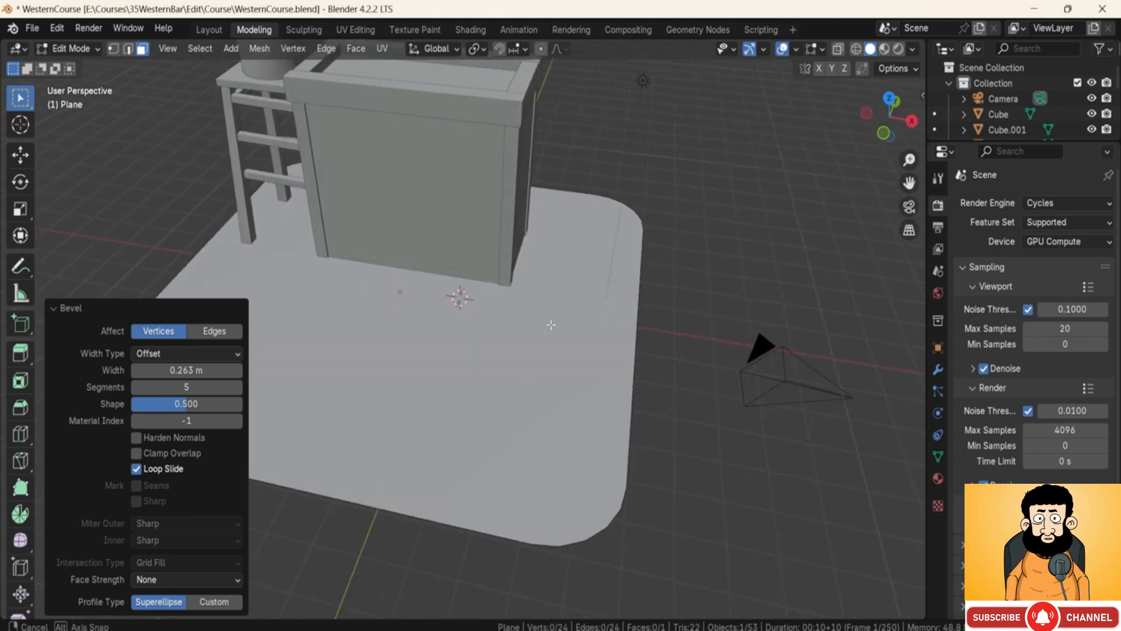
pyautogui.press('Tab')
# Step: Switch the viewport to rendered shading and inspect the building, staircase and rounded base up close
pyautogui.scroll(-4, 558, 327)
pyautogui.keyDown('shift'); pyautogui.moveTo(554, 255); pyautogui.dragTo(555, 296, button='middle'); pyautogui.keyUp('shift')
pyautogui.keyDown('shift'); pyautogui.moveTo(555, 296); pyautogui.dragTo(376, 349, button='middle'); pyautogui.keyUp('shift')
pyautogui.click(582, 352)
pyautogui.scroll(5, 498, 313)
pyautogui.moveTo(499, 313); pyautogui.dragTo(448, 309, button='middle')
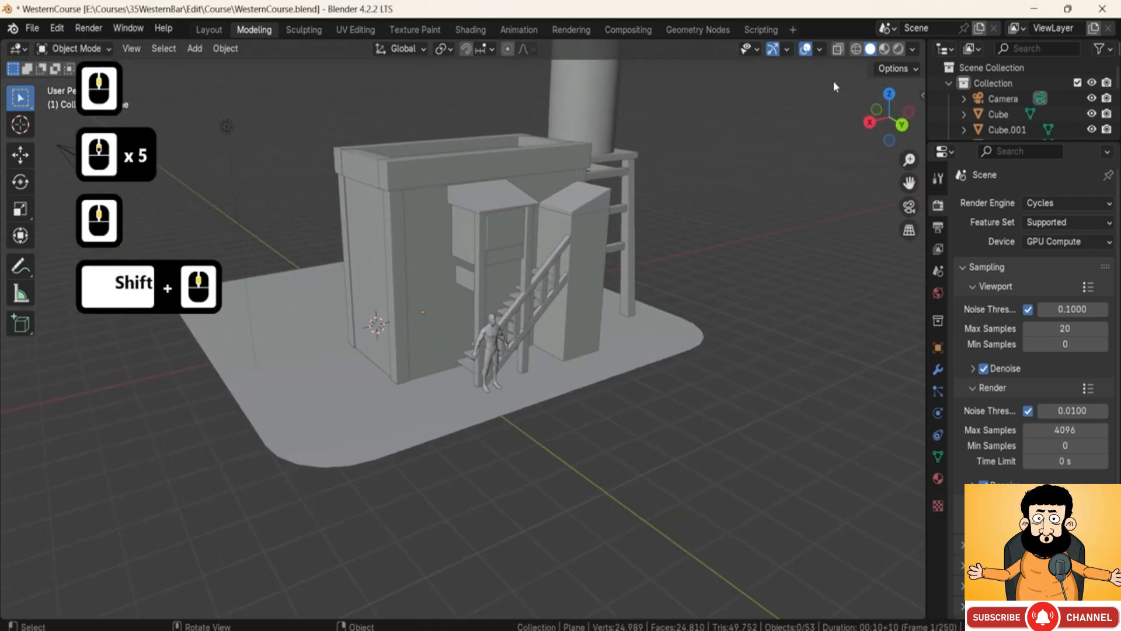
pyautogui.click(899, 49)
pyautogui.moveTo(479, 409)
pyautogui.mouseDown(button='middle')
pyautogui.moveTo(418, 416)
pyautogui.moveTo(681, 401)
pyautogui.moveTo(453, 398)
pyautogui.moveTo(570, 406)
pyautogui.moveTo(464, 378)
pyautogui.mouseUp(button='middle')
pyautogui.click(418, 416)
pyautogui.scroll(2, 419, 416)
pyautogui.moveTo(635, 397); pyautogui.dragTo(523, 442, button='middle')
pyautogui.click(395, 476)
pyautogui.scroll(2, 523, 443)
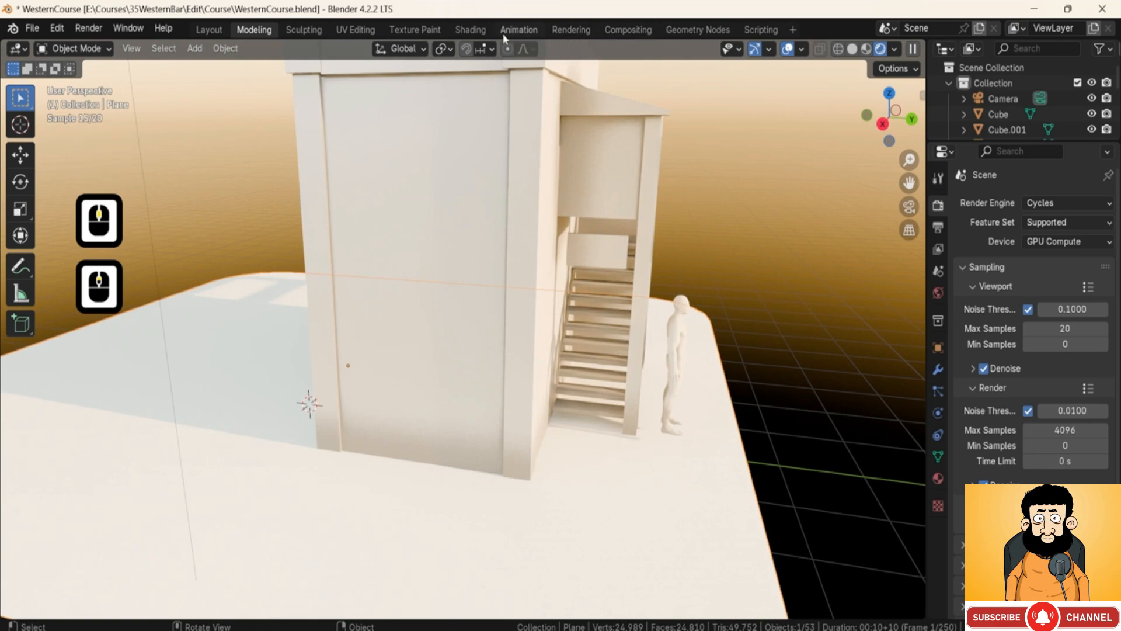
# Step: In the Shading workspace, select the building body and move the white Color Ramp stop of GreyboxMat to about 0.629
pyautogui.click(471, 29)
pyautogui.keyDown('shift'); pyautogui.moveTo(534, 289); pyautogui.dragTo(514, 266, button='middle'); pyautogui.keyUp('shift')
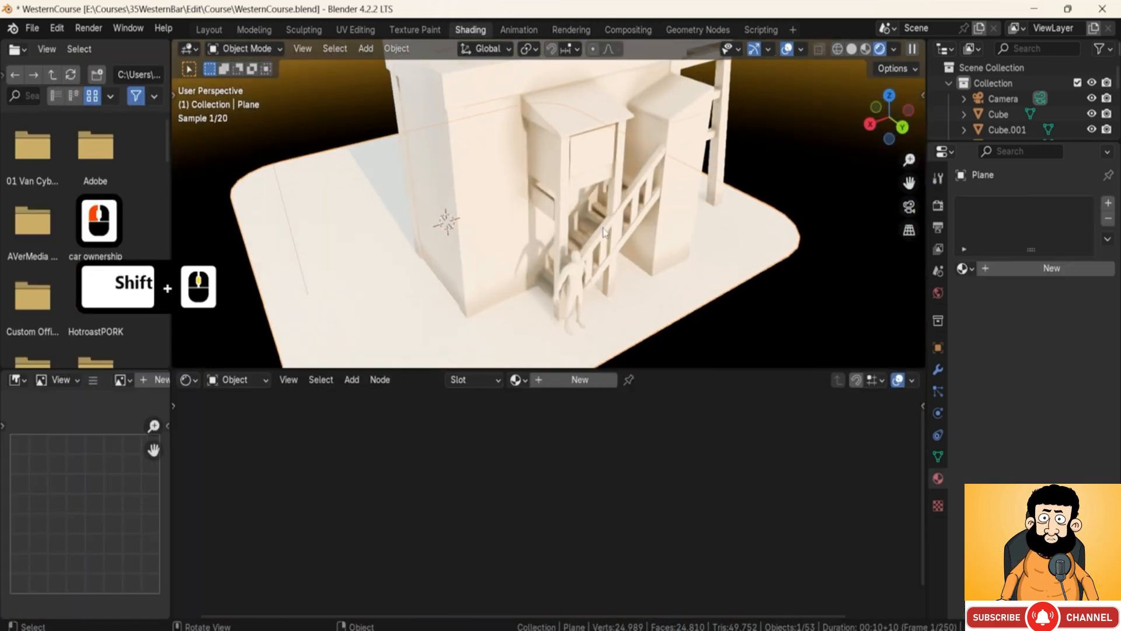
pyautogui.click(490, 279)
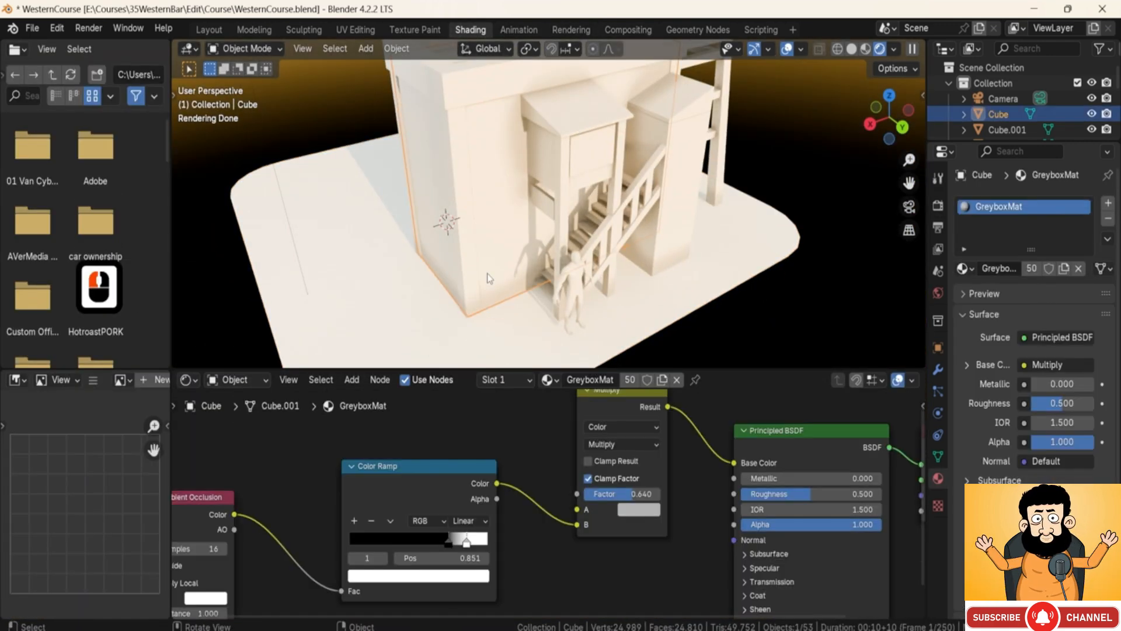
pyautogui.moveTo(449, 543); pyautogui.dragTo(425, 545)
pyautogui.press('g')
pyautogui.click(450, 543)
# Step: Set the factor of GreyboxMat's Multiply node to about 0.780
pyautogui.keyDown('ctrl'); pyautogui.scroll(2, 613, 499); pyautogui.keyUp('ctrl')
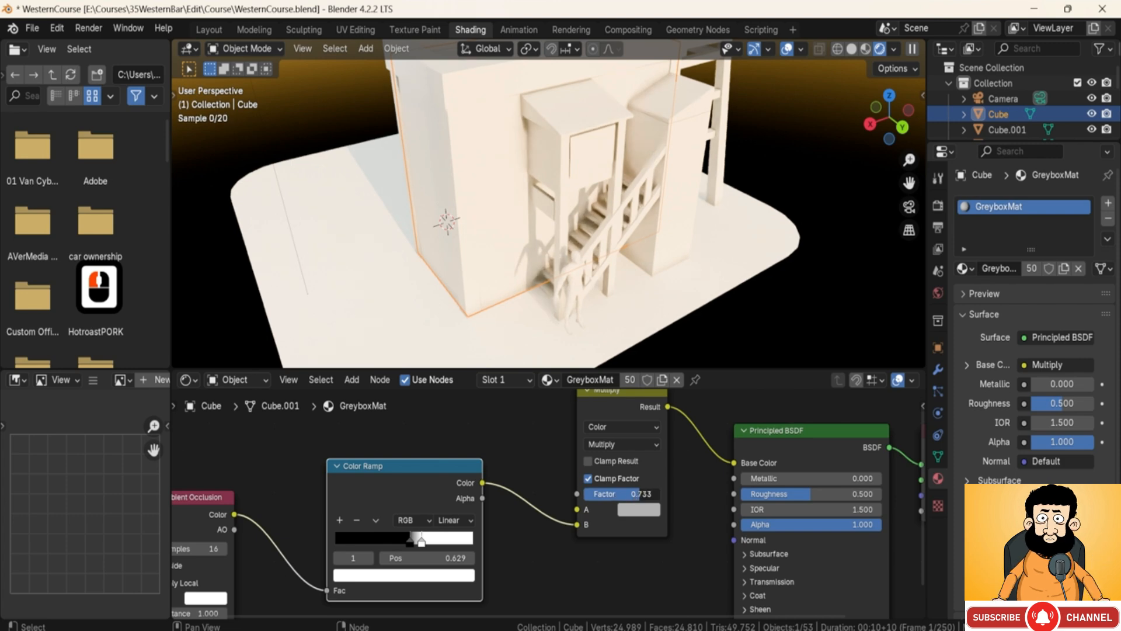
pyautogui.moveTo(695, 219); pyautogui.dragTo(663, 225, button='middle')
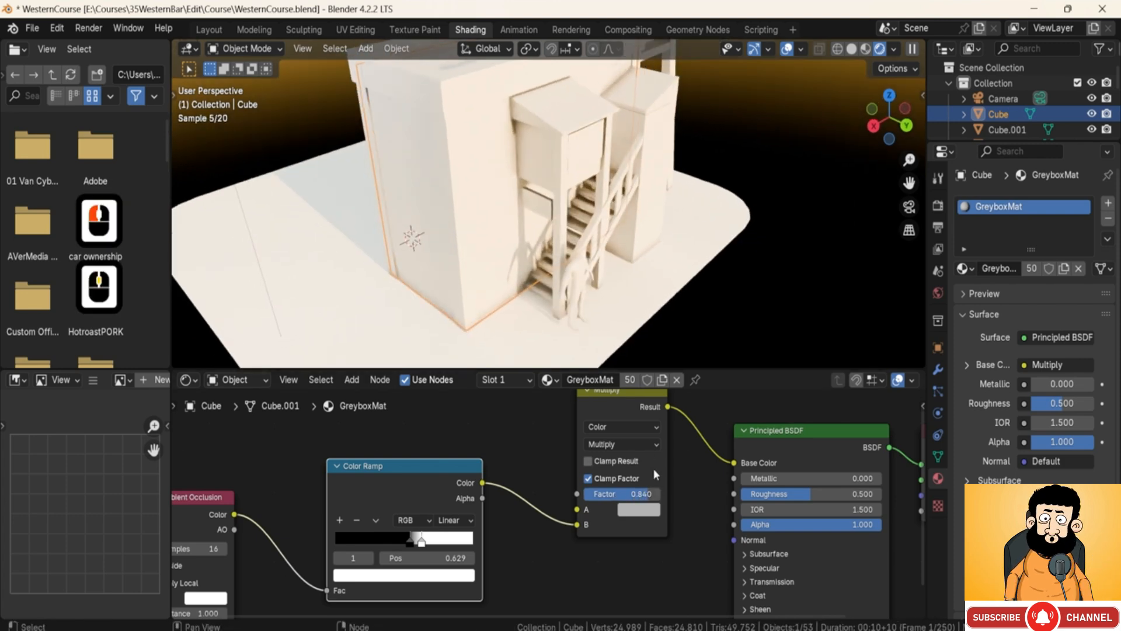
pyautogui.moveTo(628, 494); pyautogui.dragTo(623, 494)
pyautogui.moveTo(420, 175); pyautogui.dragTo(371, 69, button='middle')
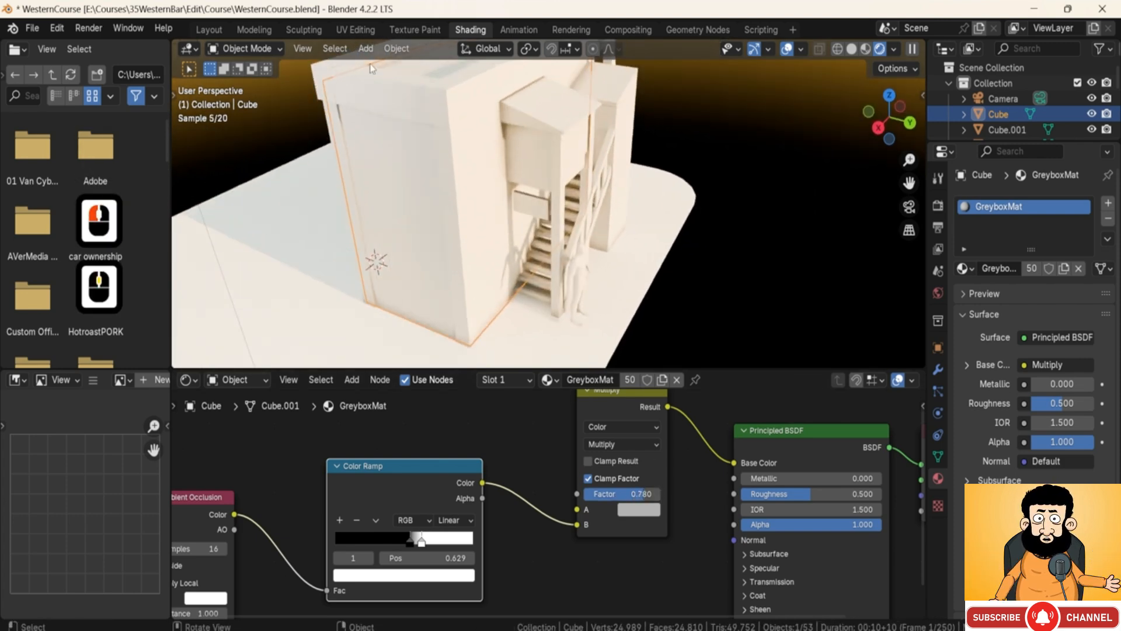
# Step: Return to the Modeling workspace in Object Mode and assign the existing GreyboxMat material to the ground plane
pyautogui.click(254, 29)
pyautogui.scroll(-4, 355, 407)
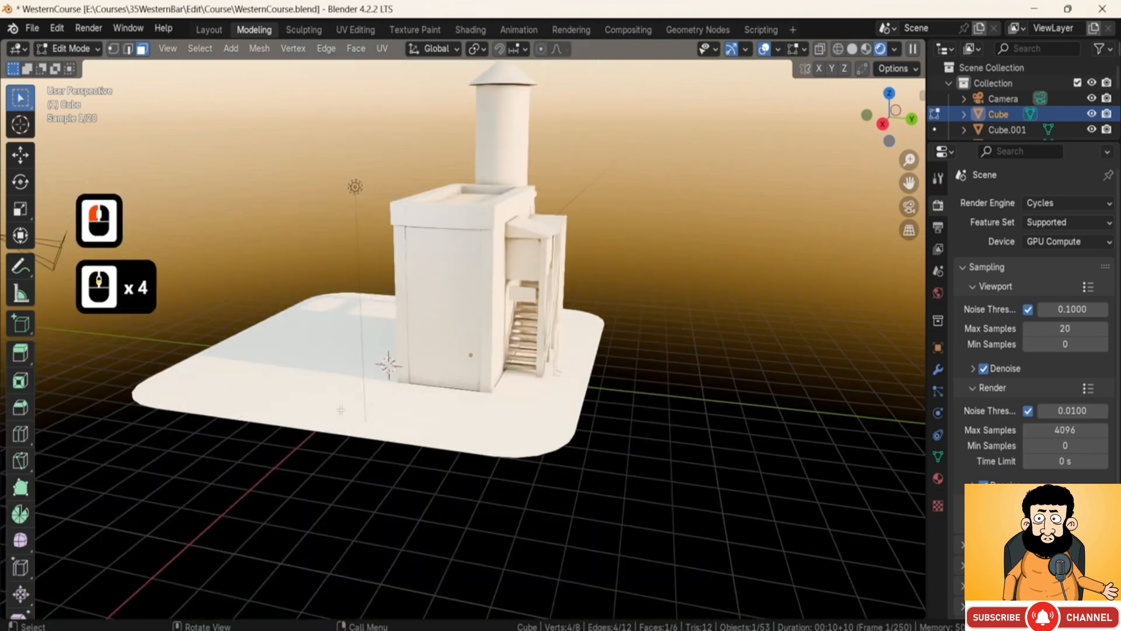
pyautogui.press('Tab')
pyautogui.click(354, 407)
pyautogui.moveTo(355, 407); pyautogui.dragTo(496, 390, button='middle')
pyautogui.scroll(3, 495, 390)
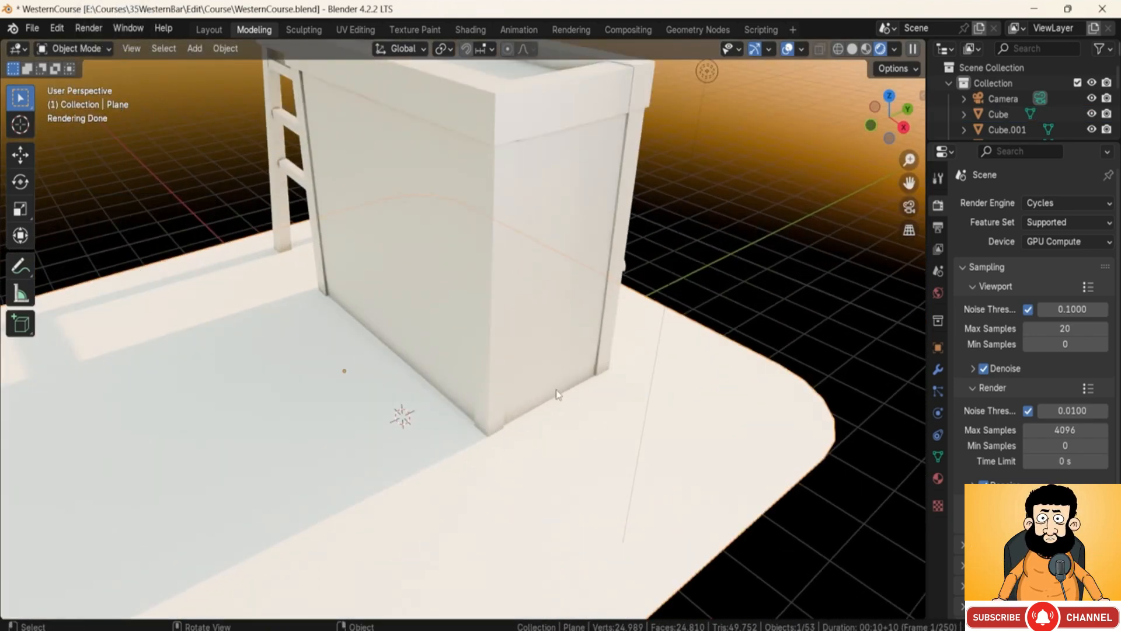
pyautogui.moveTo(537, 432); pyautogui.dragTo(486, 417, button='middle')
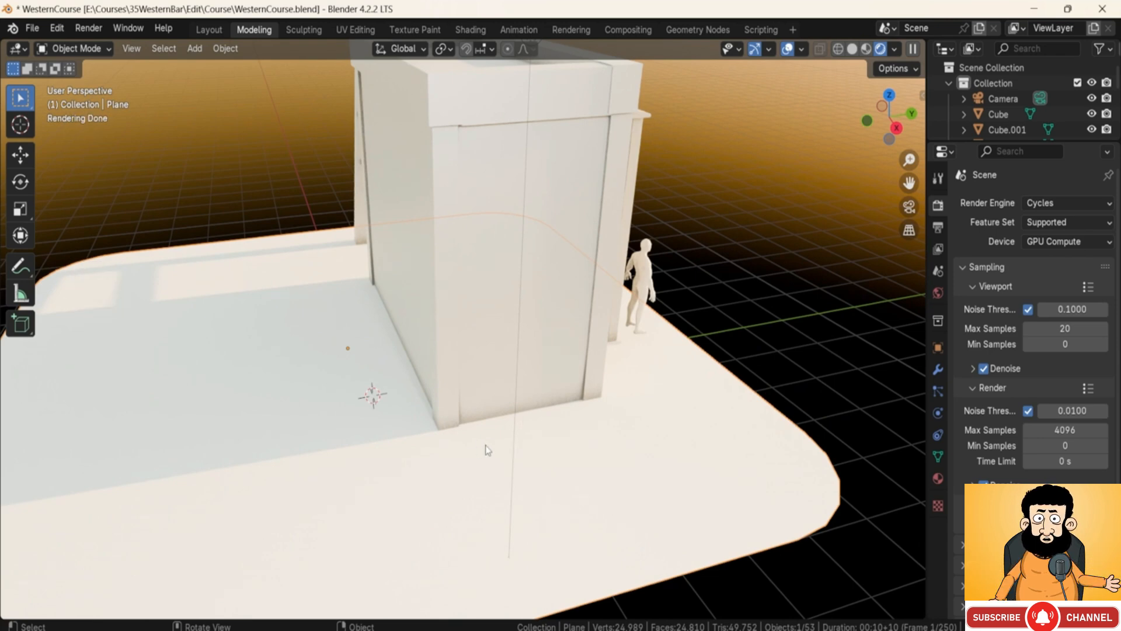
pyautogui.click(937, 478)
pyautogui.click(959, 270)
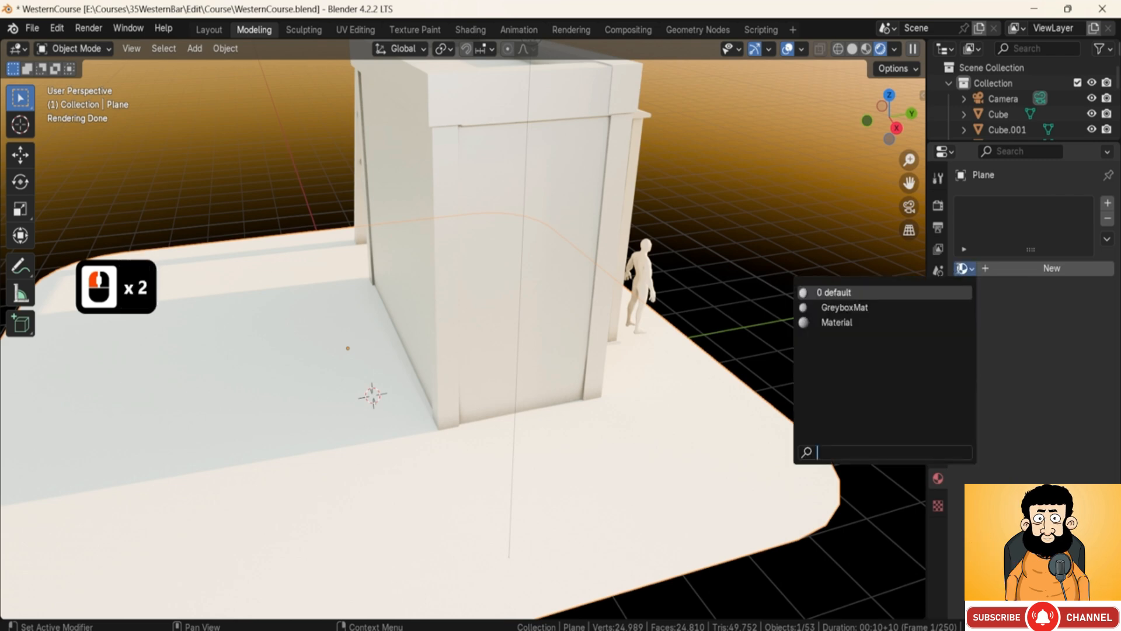
pyautogui.click(905, 305)
pyautogui.click(963, 268)
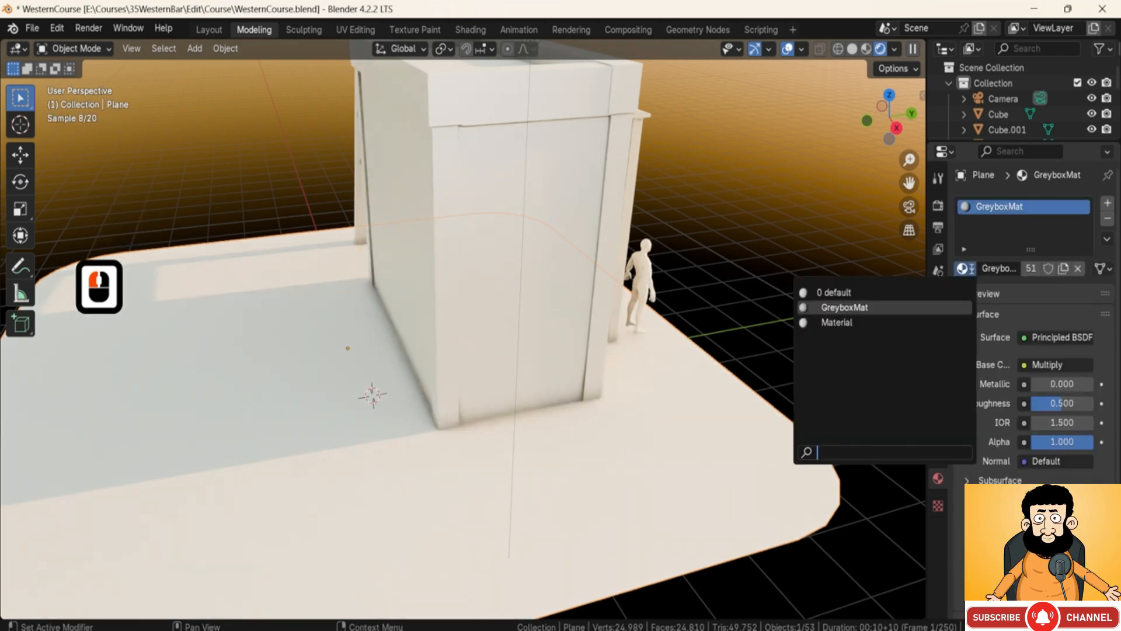
pyautogui.click(972, 272)
# Step: Examine the rendered building, staircase and ground base from several sides, including the shading where they meet
pyautogui.moveTo(642, 315); pyautogui.dragTo(591, 288, button='middle')
pyautogui.scroll(-5, 609, 294)
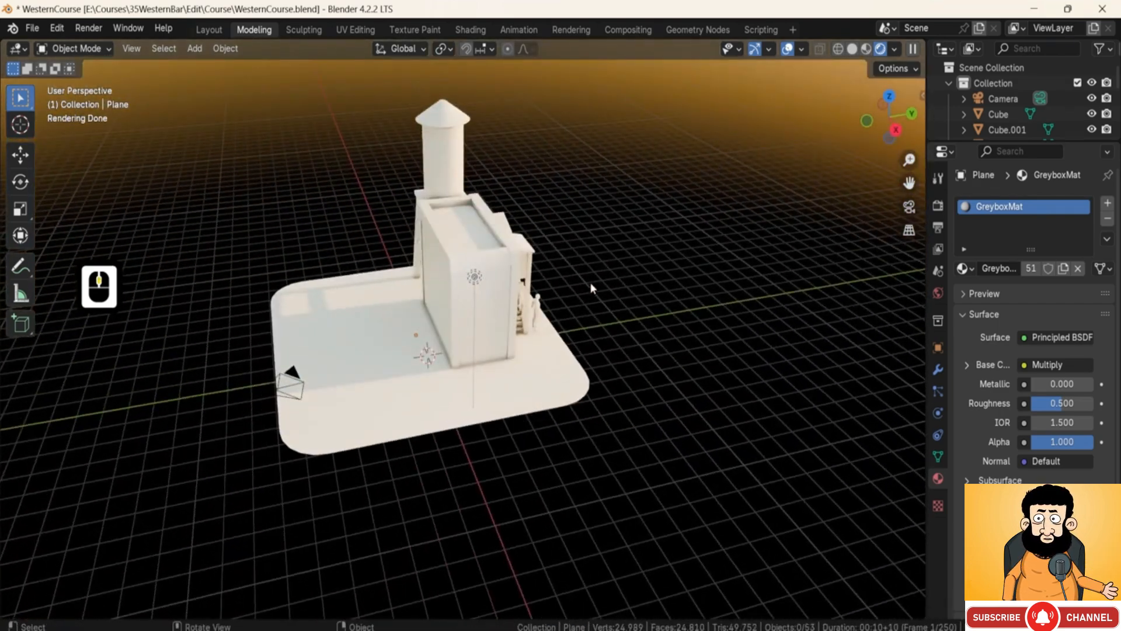
pyautogui.moveTo(362, 321); pyautogui.dragTo(516, 345, button='middle')
pyautogui.scroll(3, 514, 361)
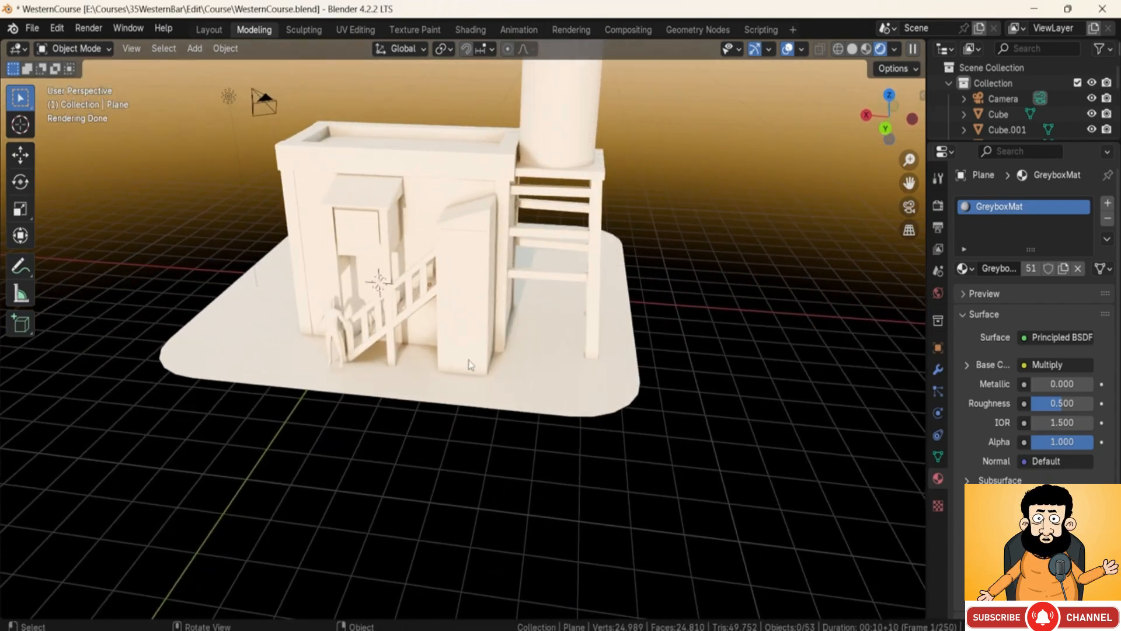
pyautogui.scroll(3, 463, 358)
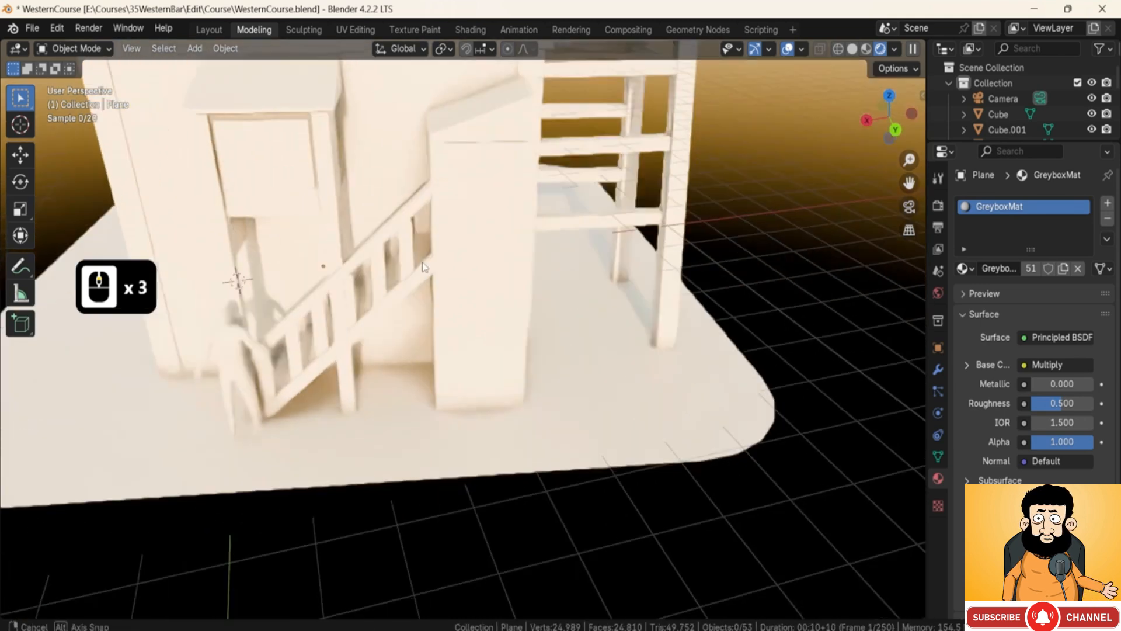
pyautogui.moveTo(463, 359); pyautogui.dragTo(672, 292, button='middle')
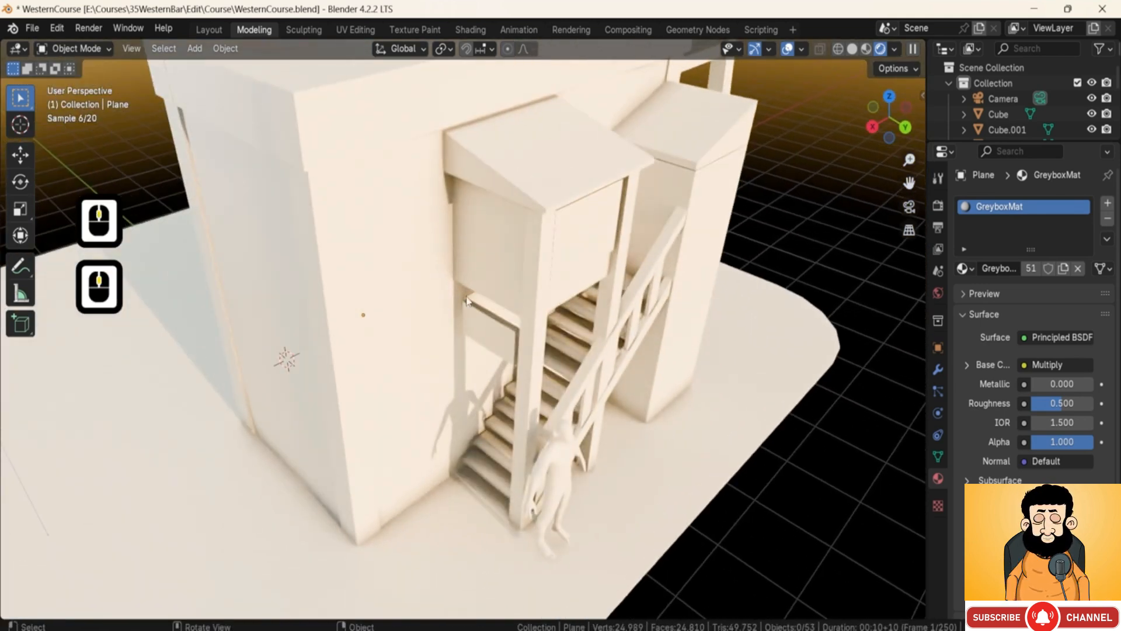
pyautogui.keyDown('shift'); pyautogui.middleClick(364, 314); pyautogui.keyUp('shift')
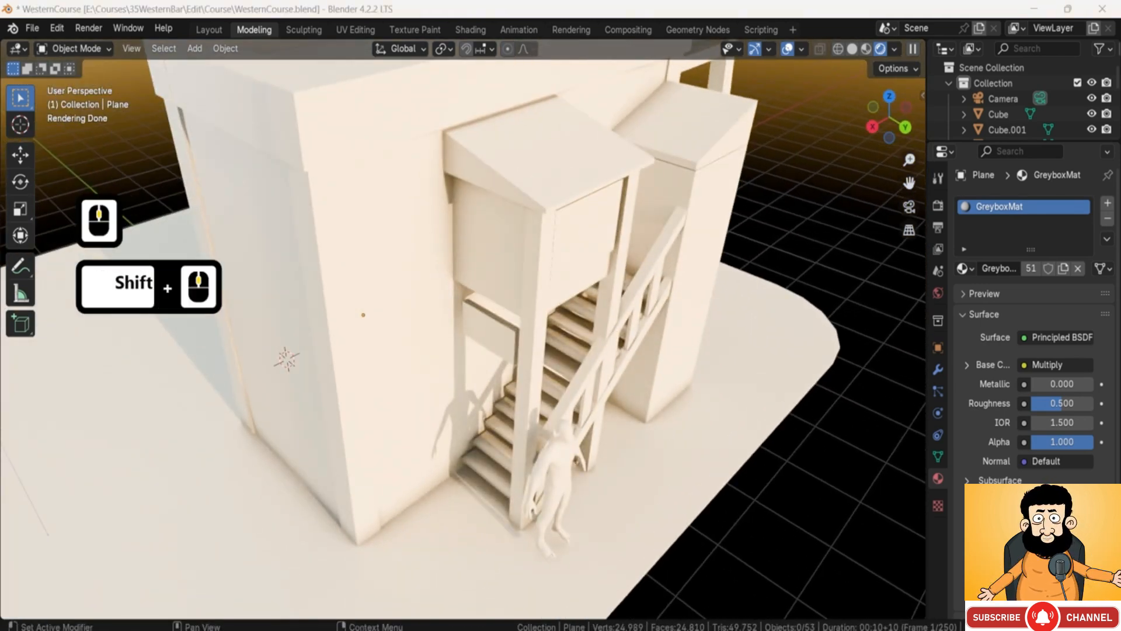
pyautogui.scroll(-2, 633, 325)
pyautogui.moveTo(633, 325); pyautogui.dragTo(762, 296, button='middle')
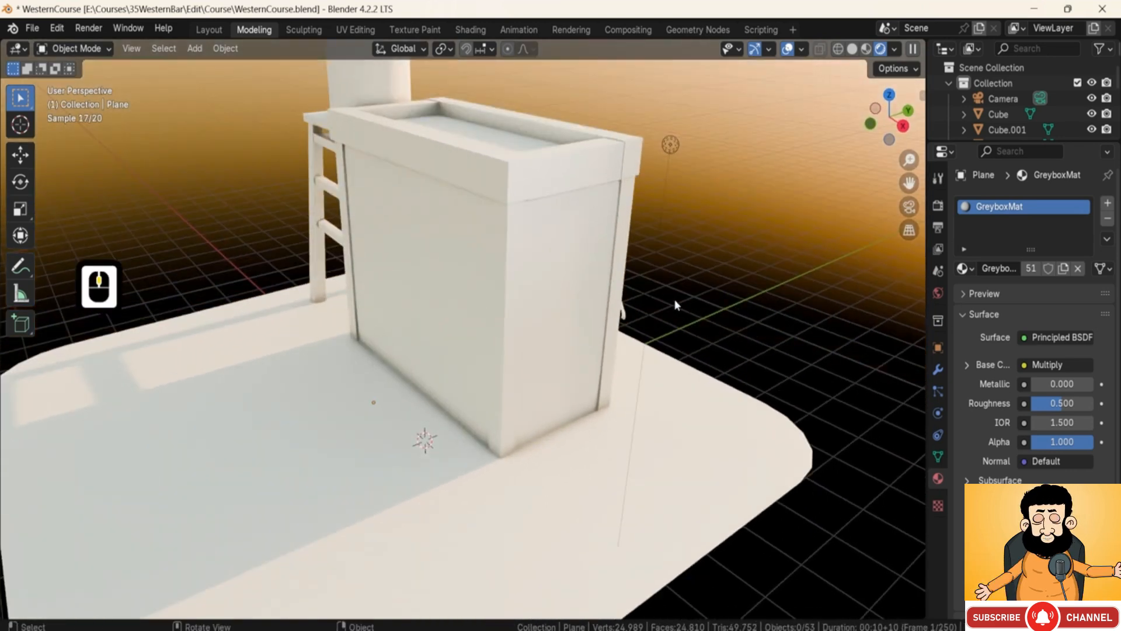